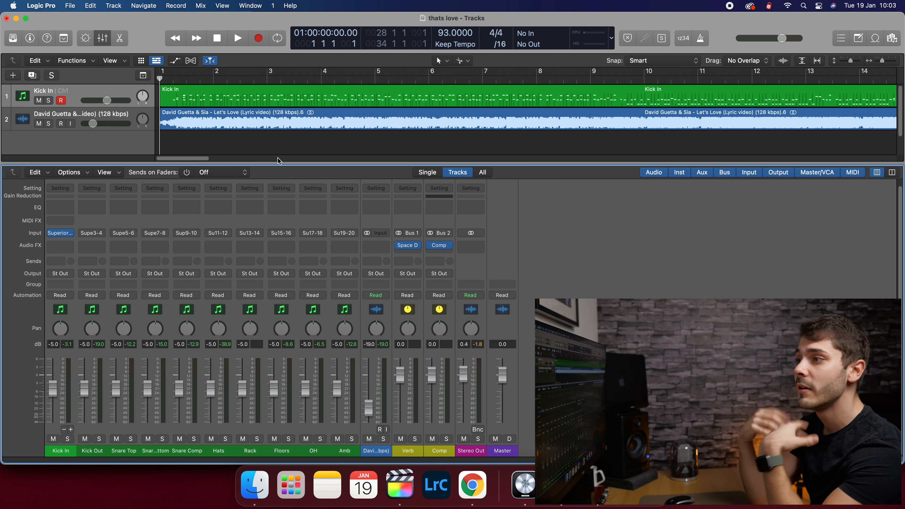
- Play the song with Kick In soloed, lower Kick Out to -8.2 dB, and select the drums through Amb
key("space")
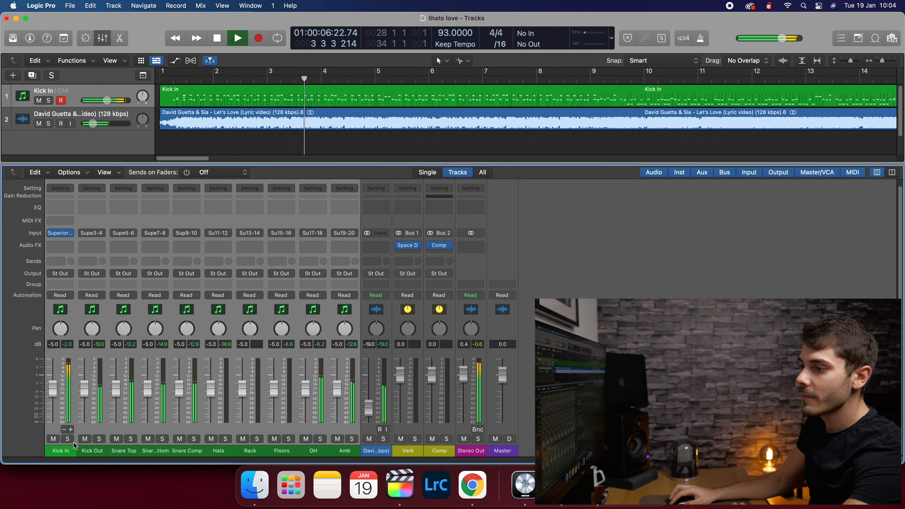
left_click(68, 438)
left_click(90, 454)
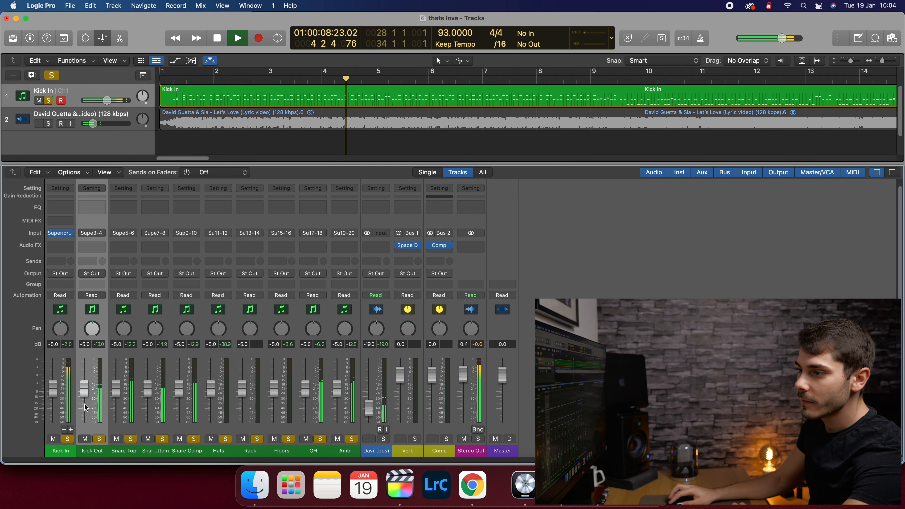
mouse_move(85, 390)
left_mouse_down()
mouse_move(53, 393)
mouse_move(84, 396)
left_mouse_up()
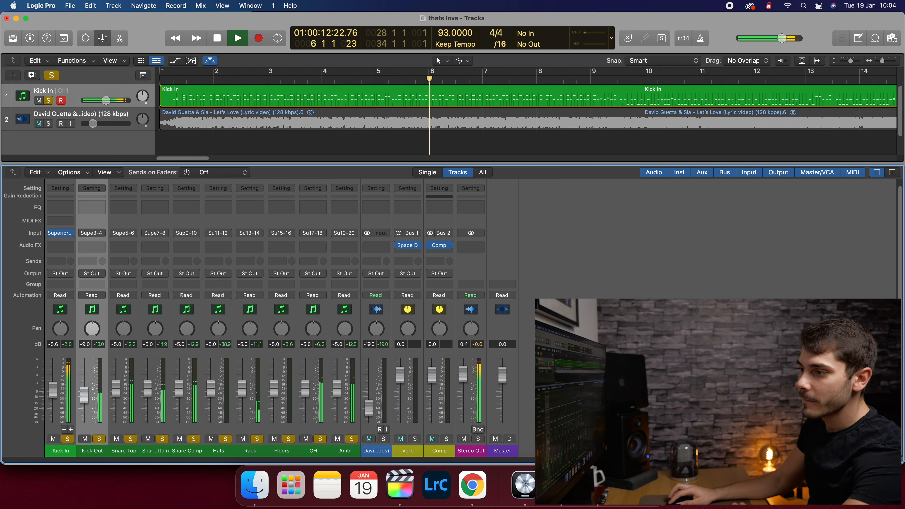
left_click_drag(92, 450, 218, 451)
left_click_drag(218, 450, 344, 451)
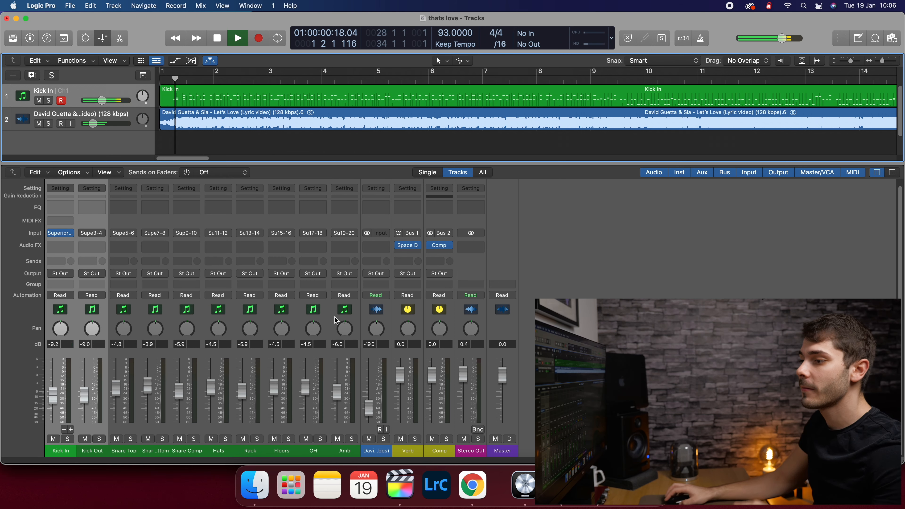
- Audition the reference song solo, select all drum channels from Amb to Kick In, and stop playback
left_click(366, 453)
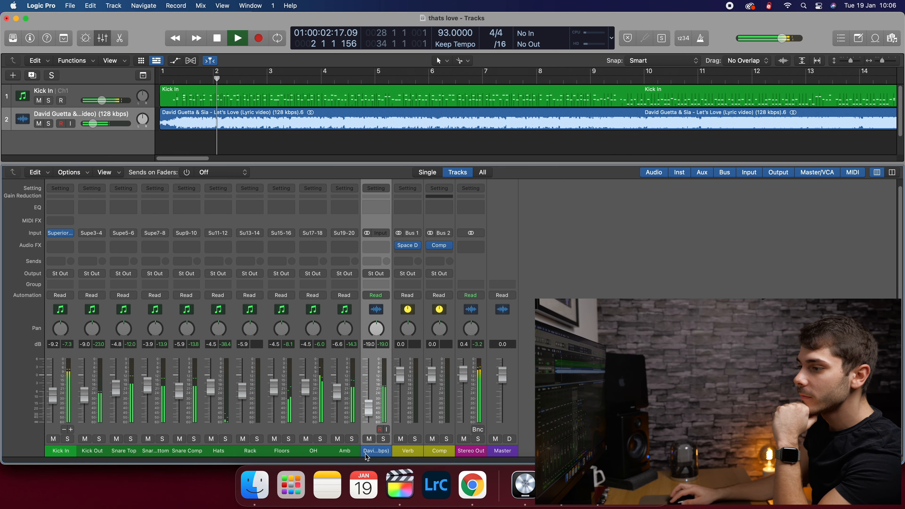
left_click_drag(366, 457, 190, 458)
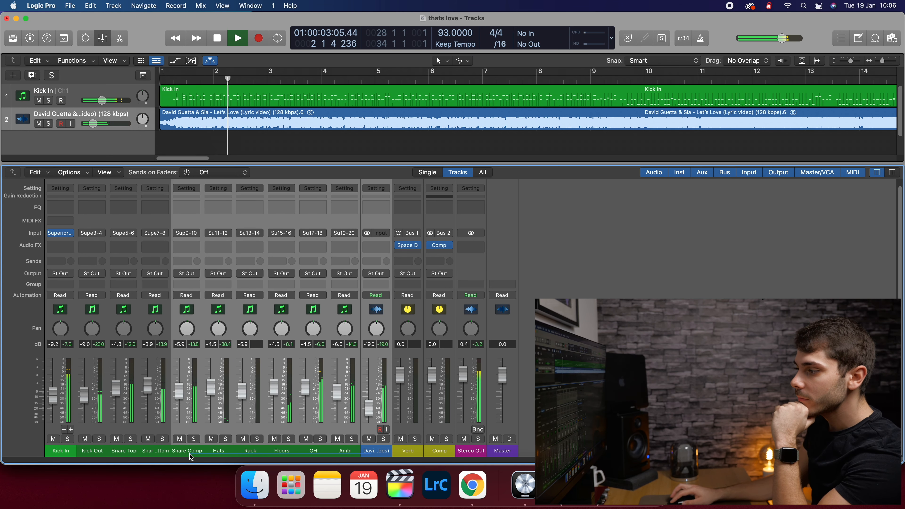
left_click(383, 439)
left_click(387, 443)
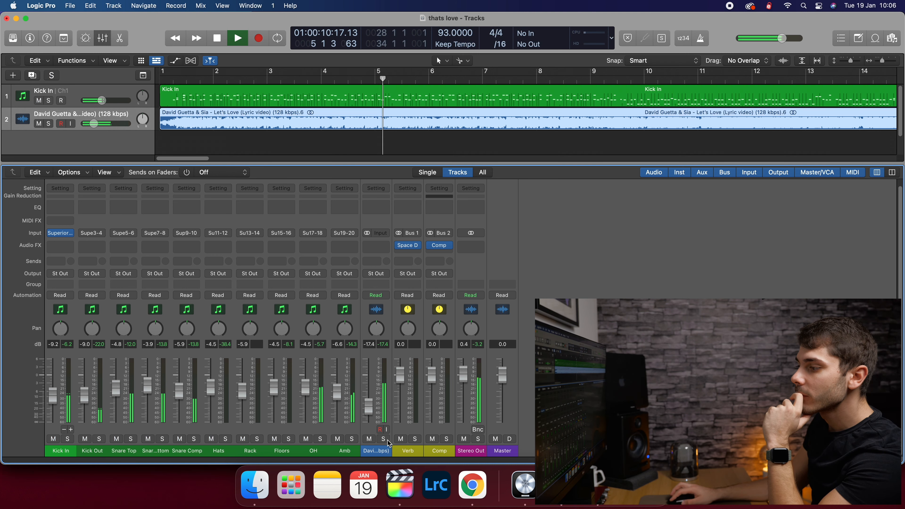
left_click(345, 453)
left_click_drag(343, 451, 60, 452)
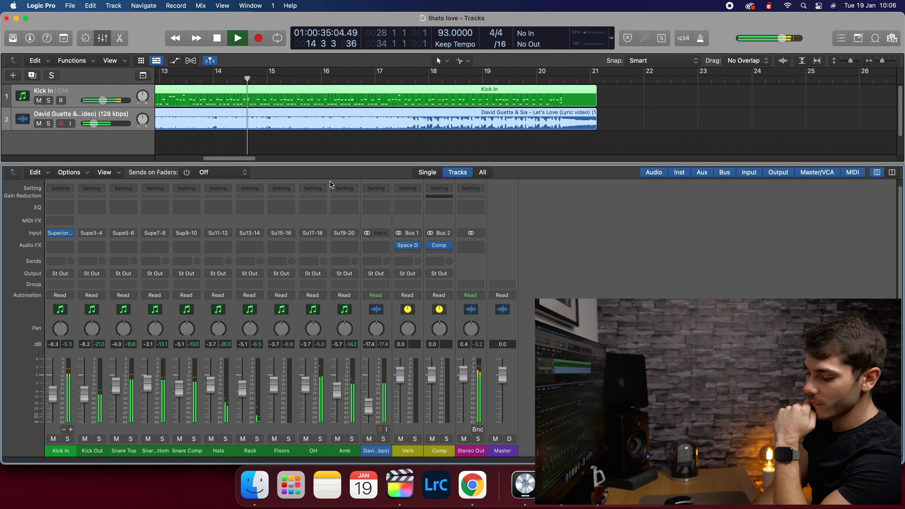
key("space")
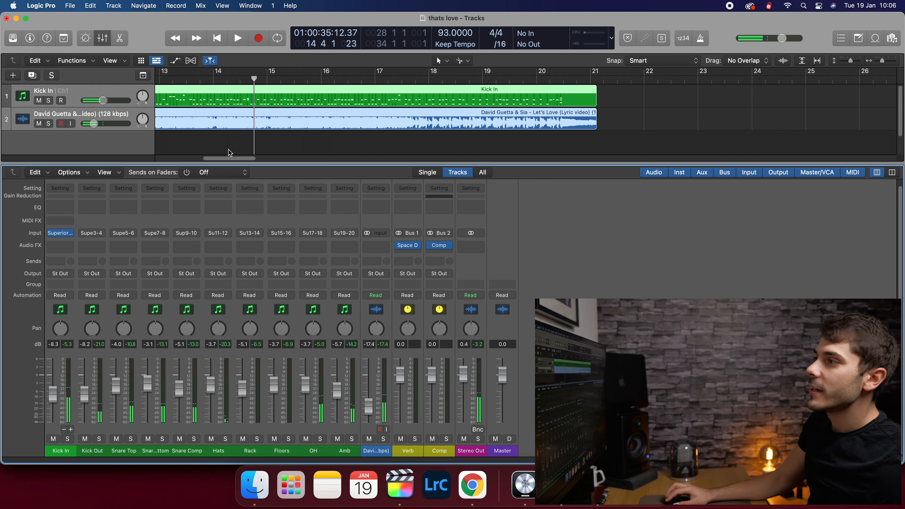
- Drag the playhead back to bar 1 at the start of the song
left_click_drag(254, 80, 167, 132)
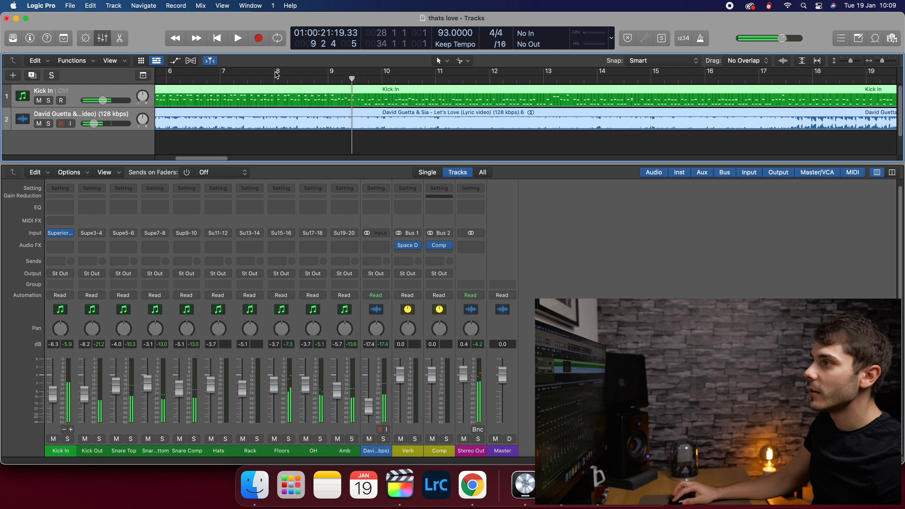
- Loop bar 8, start playback, and solo Kick In and Kick Out together
left_click_drag(278, 73, 323, 76)
key("space")
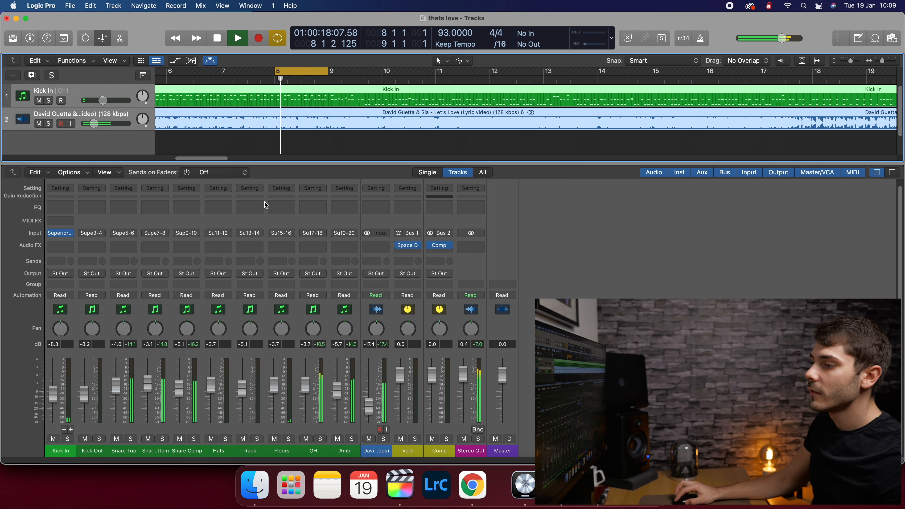
left_click(88, 454)
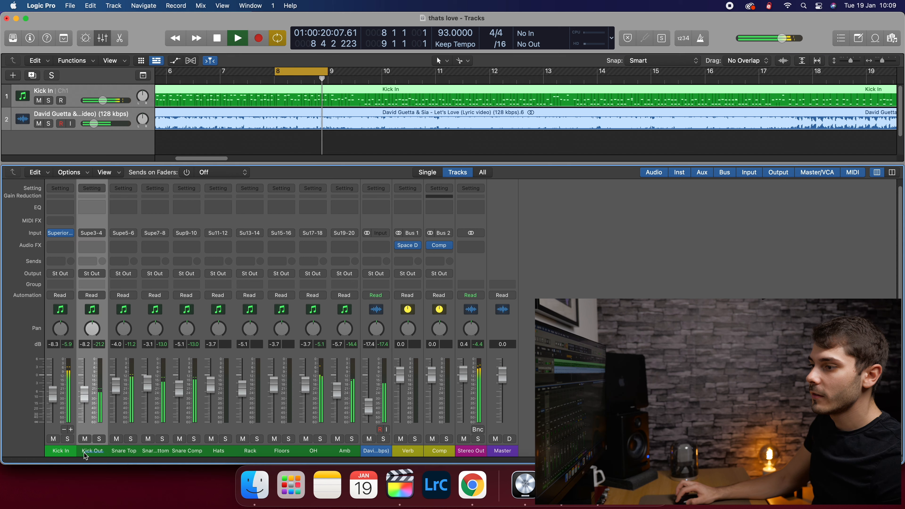
left_click(60, 450, "shift")
key("s")
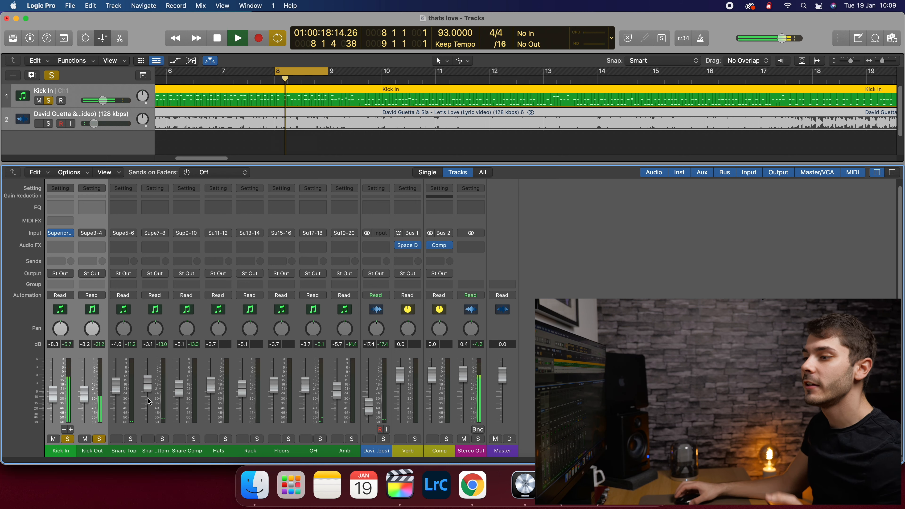
- Select Kick In on its own and bring up its Audio FX plug-in menu
left_click(79, 455)
left_click(73, 453)
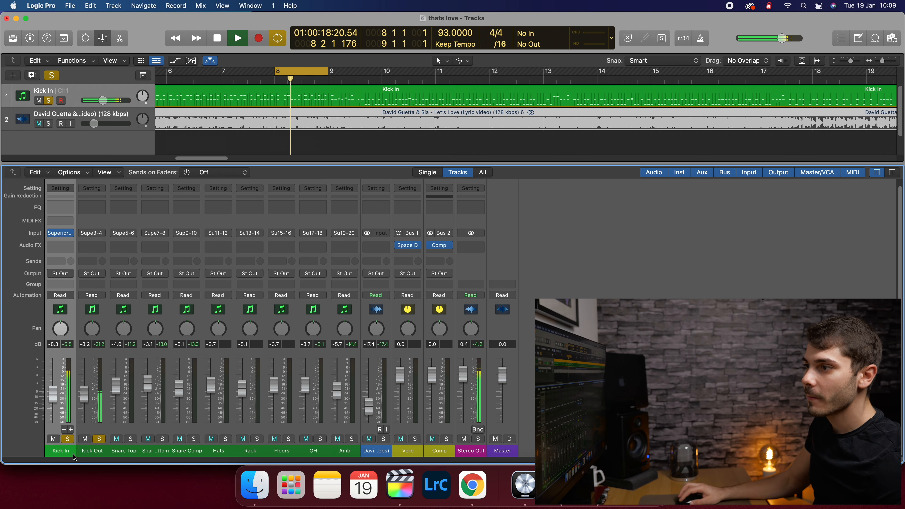
left_click(61, 246)
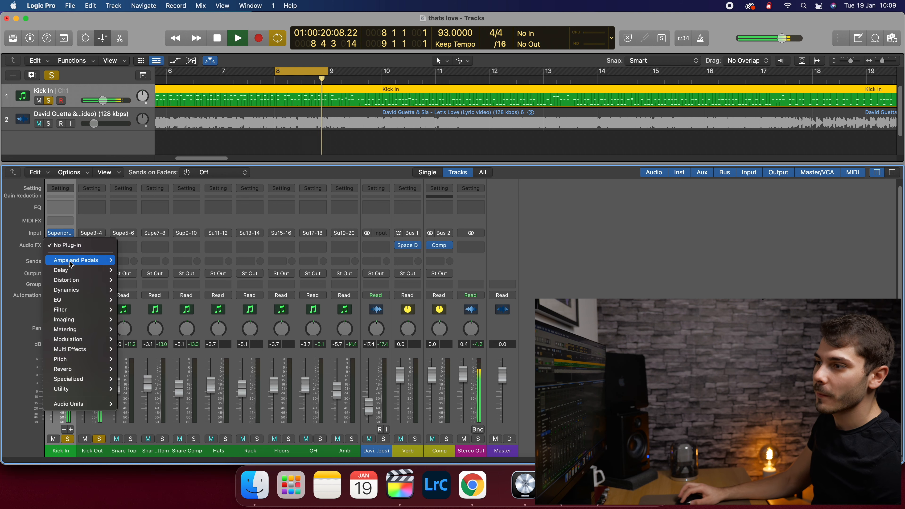
- Insert a Channel EQ on Kick In, move its window left, and stop playback
left_click(80, 299)
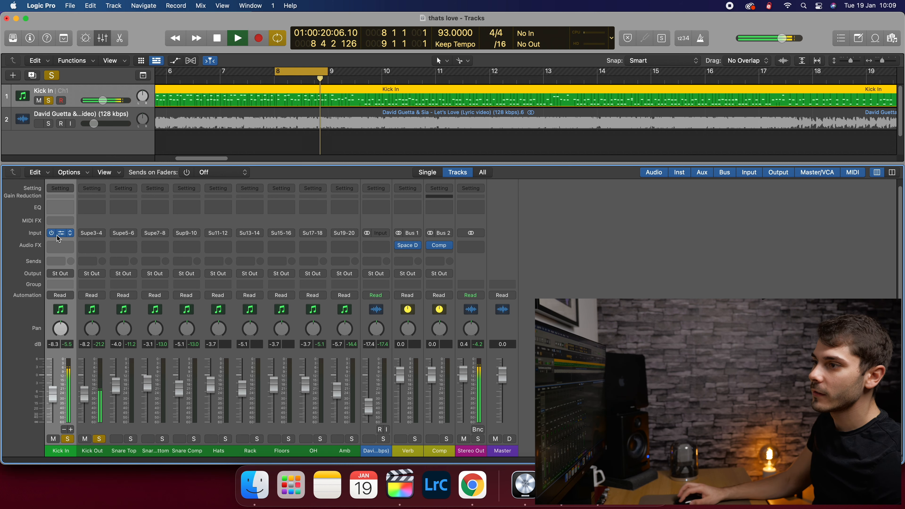
left_click(62, 246)
mouse_move(80, 300)
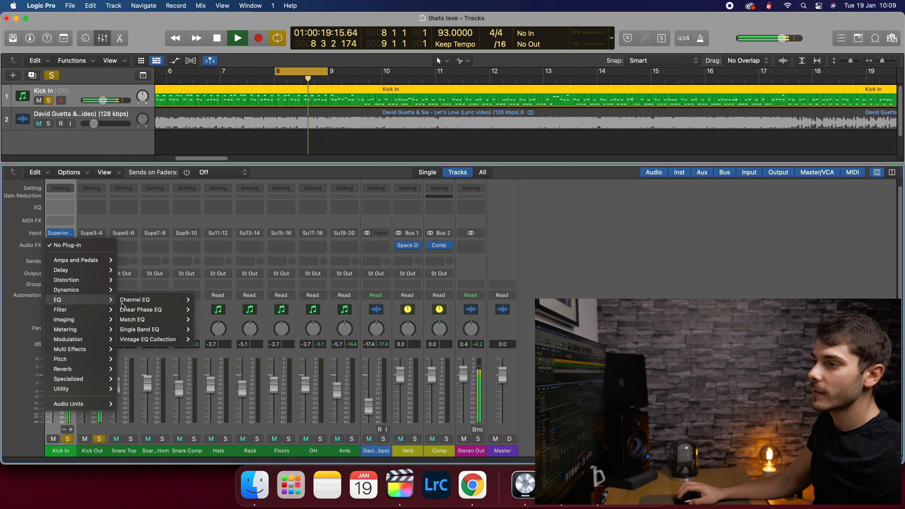
left_click(175, 299)
left_click_drag(454, 143, 397, 146)
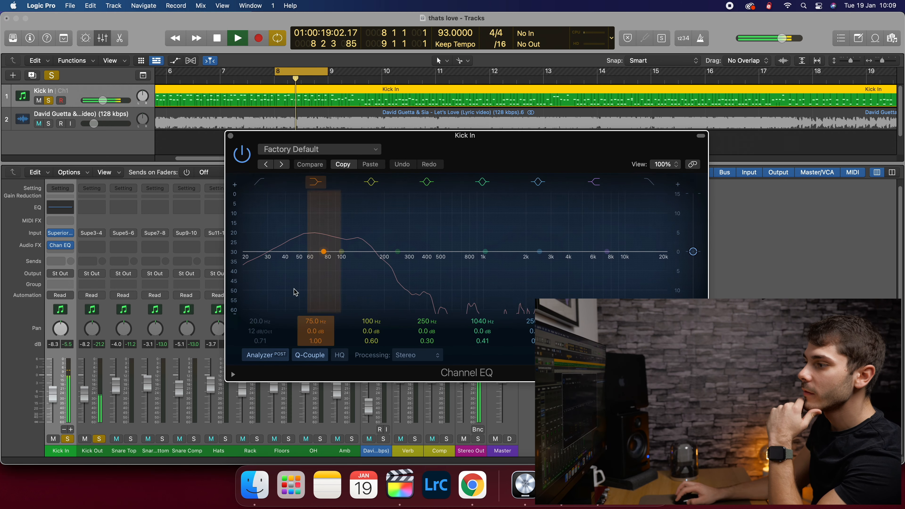
key("space")
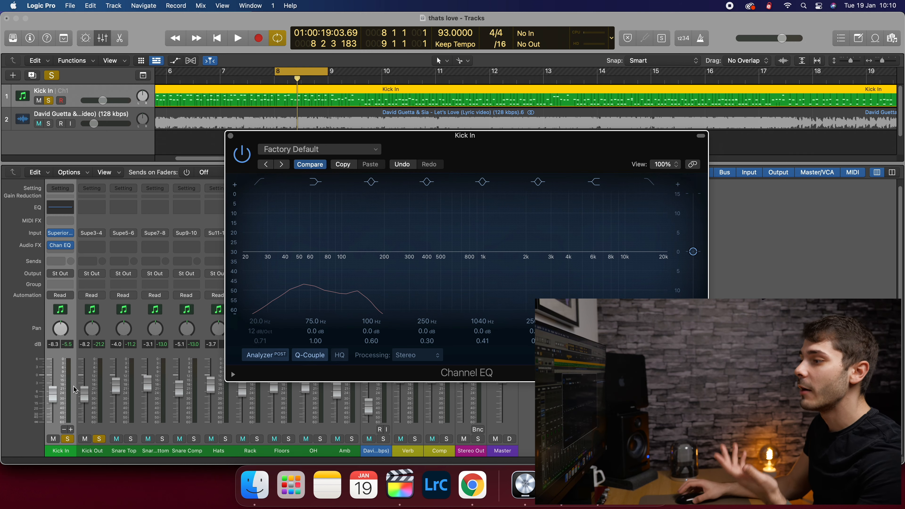
- With playback running, boost Kick In's low end about +2.6 dB near 71.5 Hz
key("space")
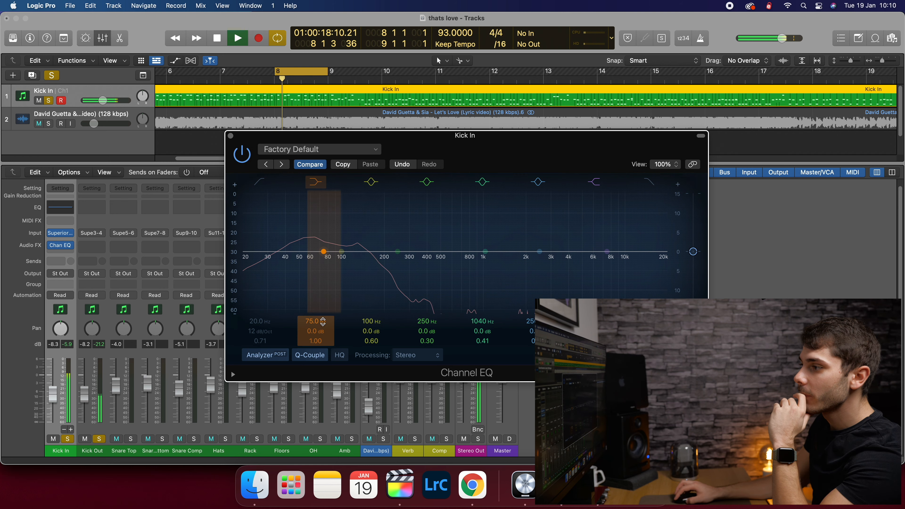
left_click_drag(320, 321, 320, 324)
left_click_drag(341, 252, 321, 241)
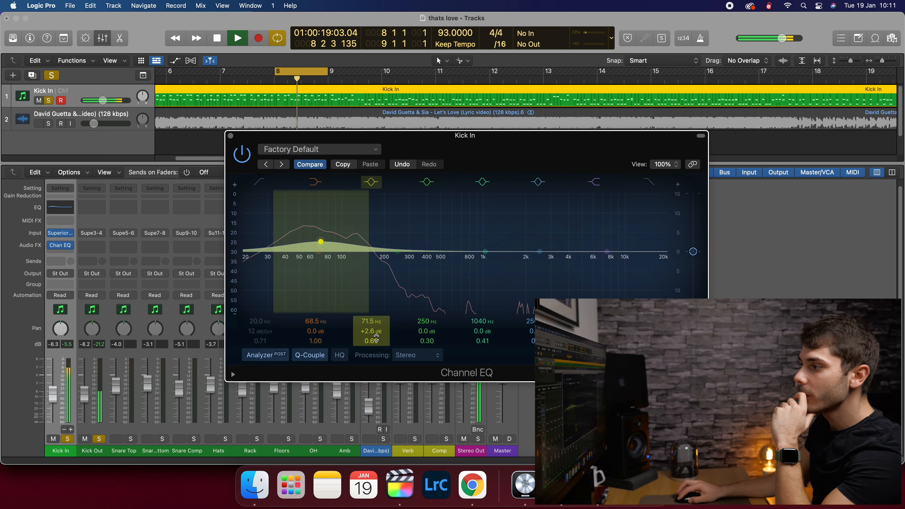
- Narrow the low boost to Q 1.70 at 82 Hz, deepen the mid cut into a notch, then close the EQ
left_click_drag(376, 341, 377, 331)
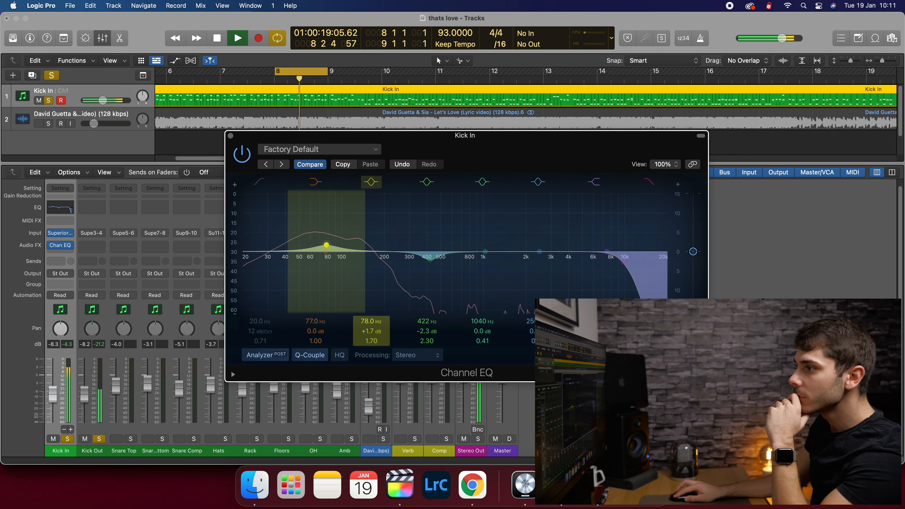
left_click_drag(371, 322, 371, 327)
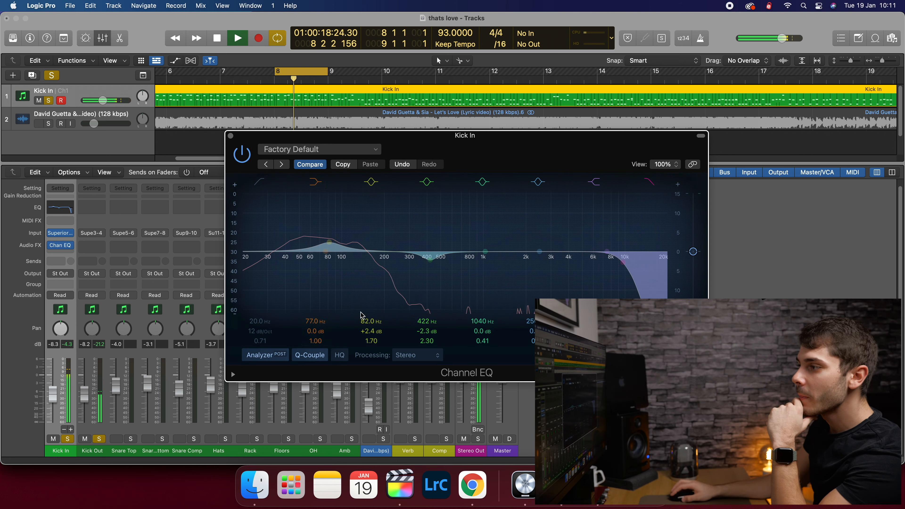
mouse_move(431, 323)
left_mouse_down()
mouse_move(432, 331)
mouse_move(432, 315)
mouse_move(432, 334)
left_mouse_up()
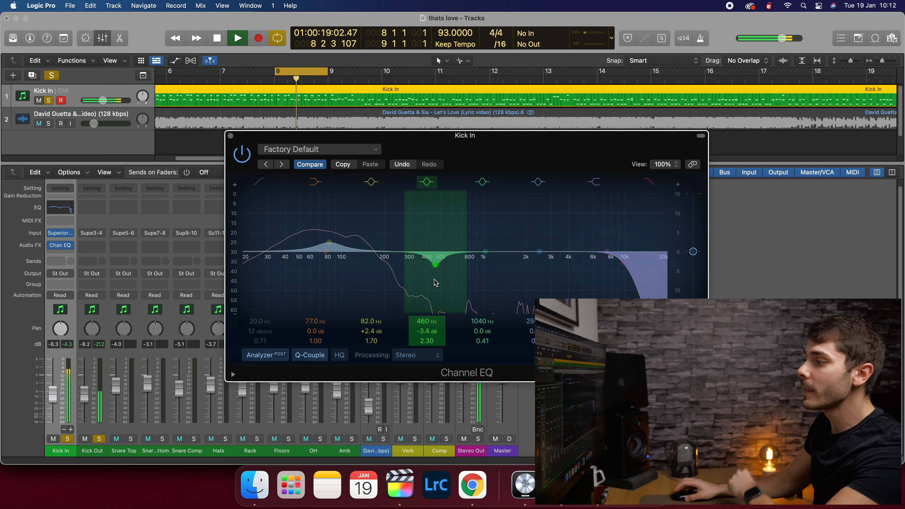
left_click_drag(434, 280, 468, 270)
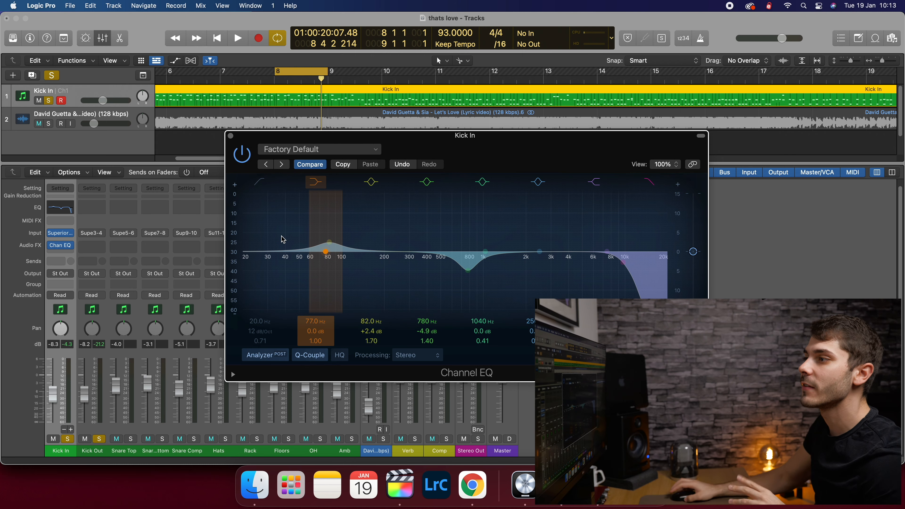
left_click(230, 136)
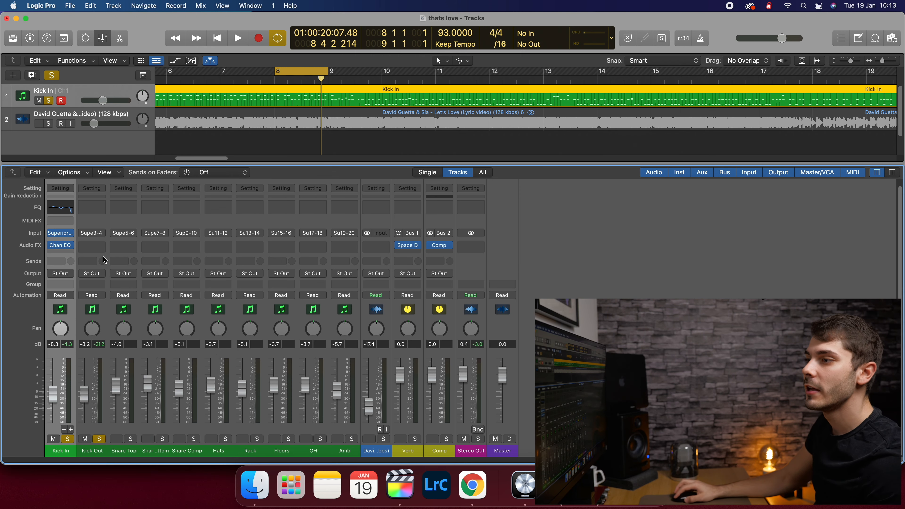
- Insert a Channel EQ on the Kick Out channel
left_click(92, 249)
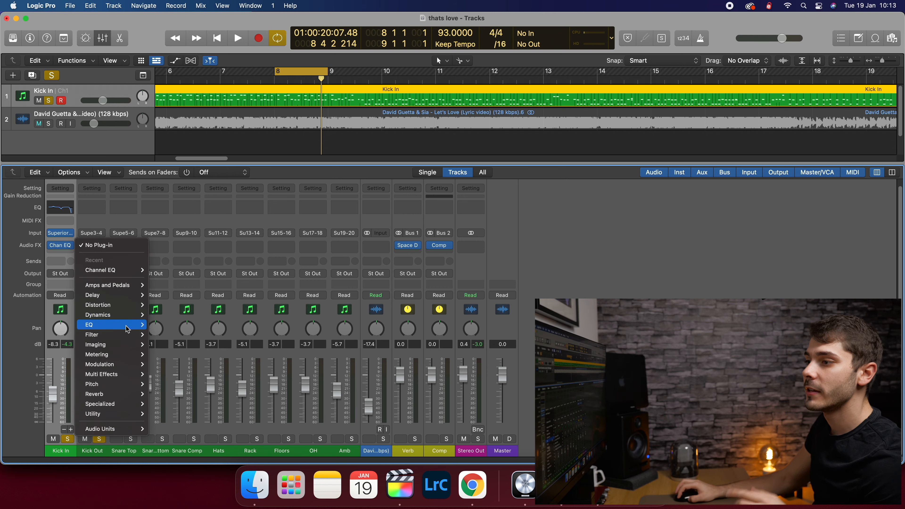
mouse_move(125, 329)
left_click(161, 325)
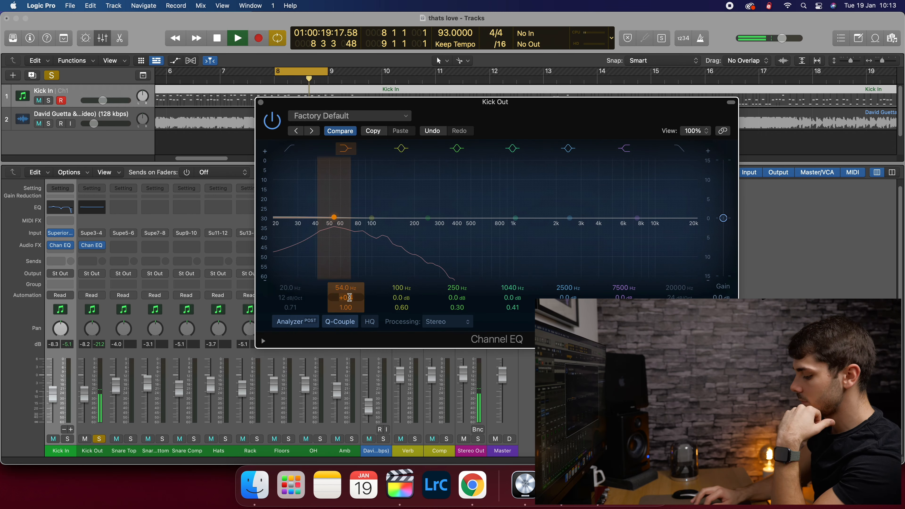
- Boost Kick Out's lows around +2.3 dB, pull the high cut to about 7 kHz, and solo Kick In
left_click_drag(372, 218, 335, 209)
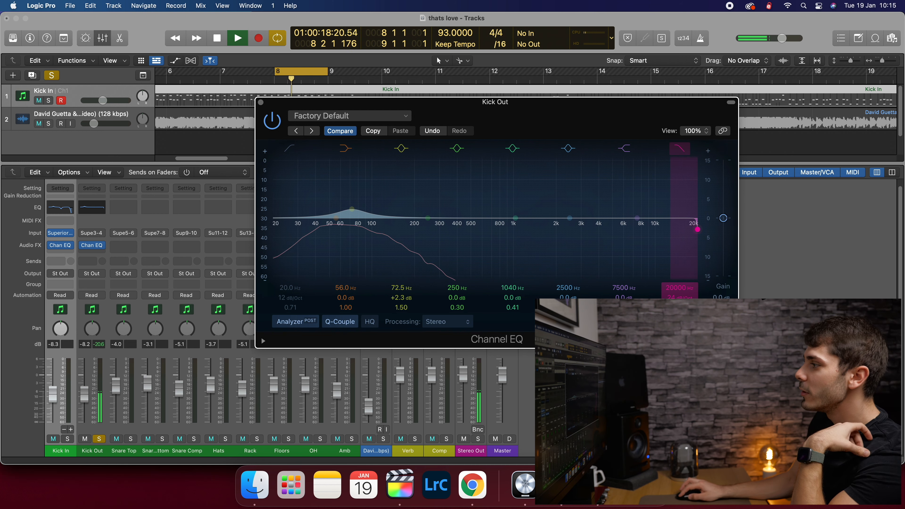
left_click_drag(697, 229, 631, 230)
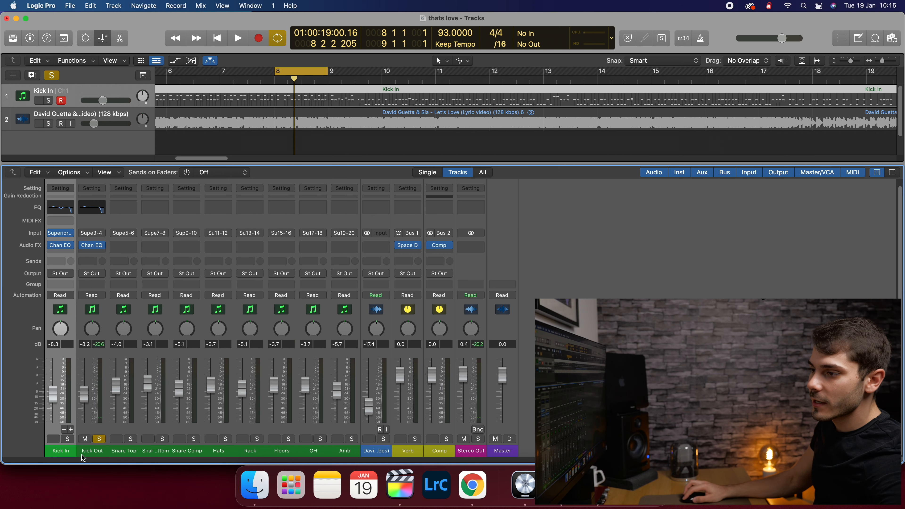
left_click(67, 438)
- Listen to both kicks, set Kick In to -9.6 dB and Kick Out to -6.6 dB, then unsolo both
key("space")
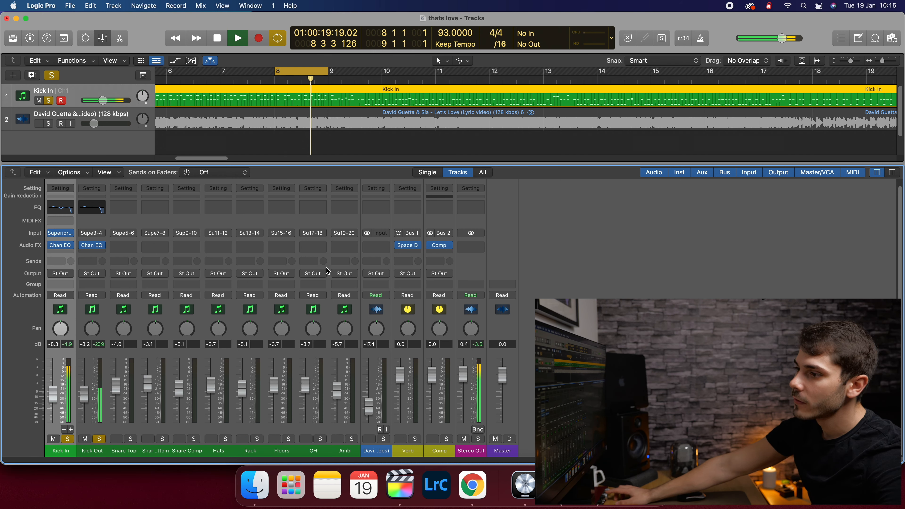
key("space")
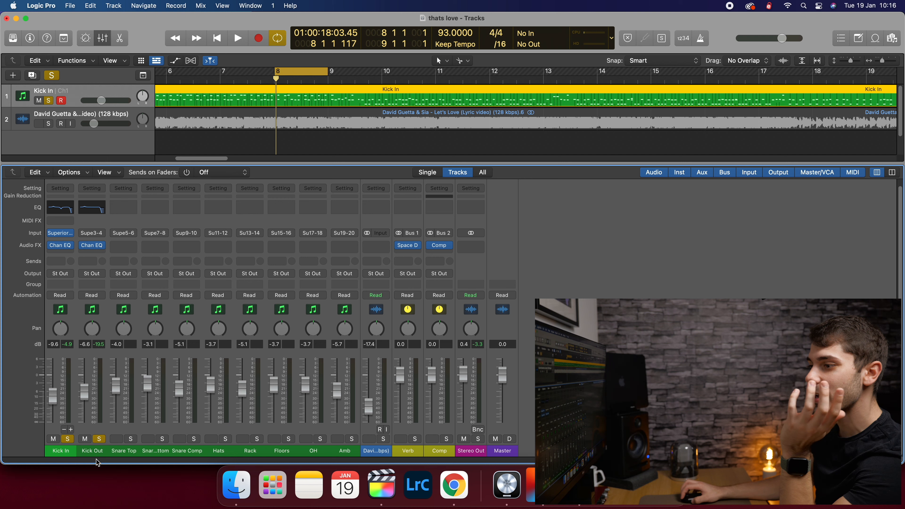
left_click_drag(95, 454, 63, 452)
left_click(65, 440)
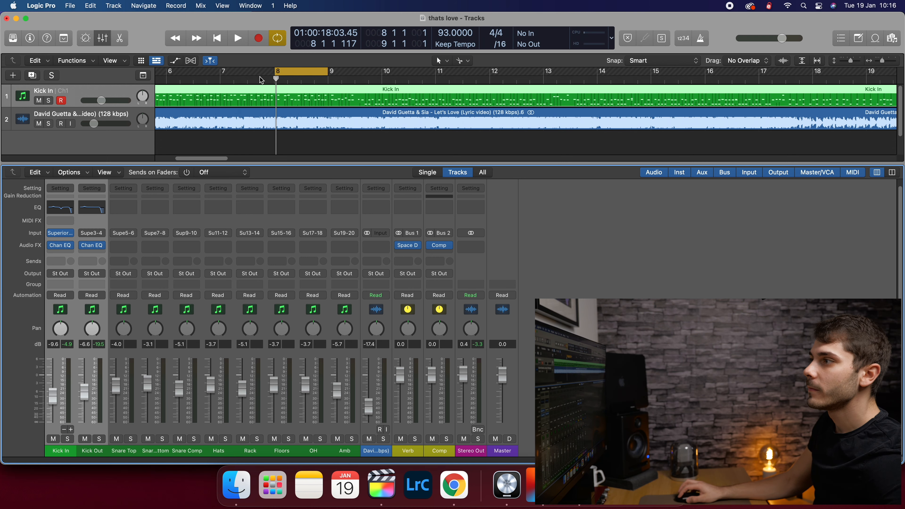
- Disable the bar 8 cycle and play the whole kit through, then stop
left_click(299, 73)
key("space")
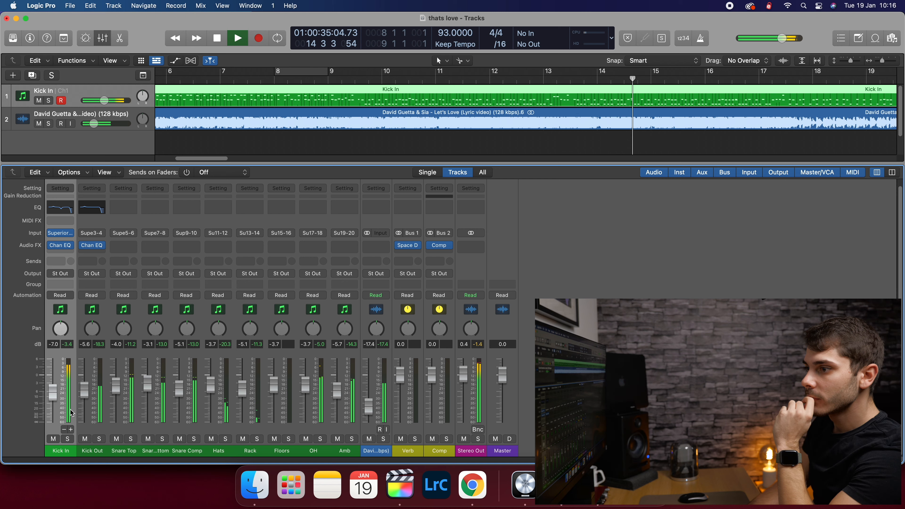
key("space")
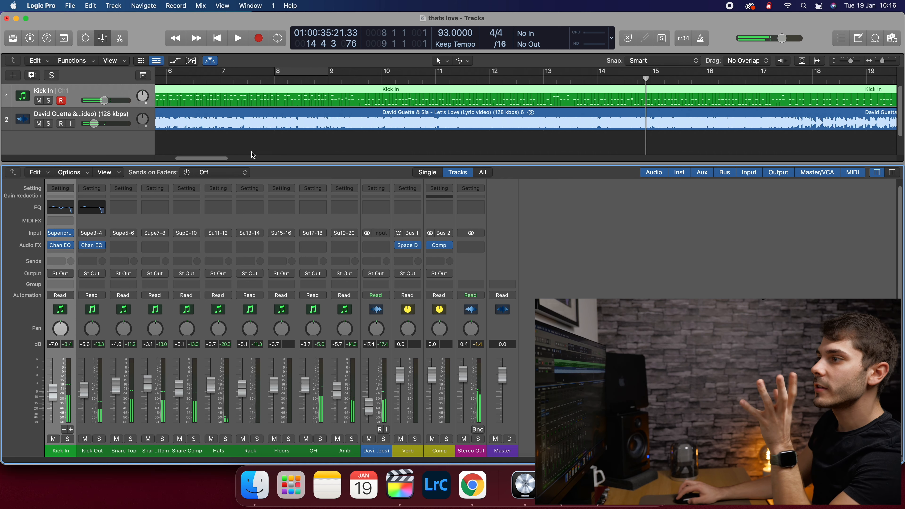
- Return the playhead to bar 6, solo Snare Top, and start playback
left_click(207, 81)
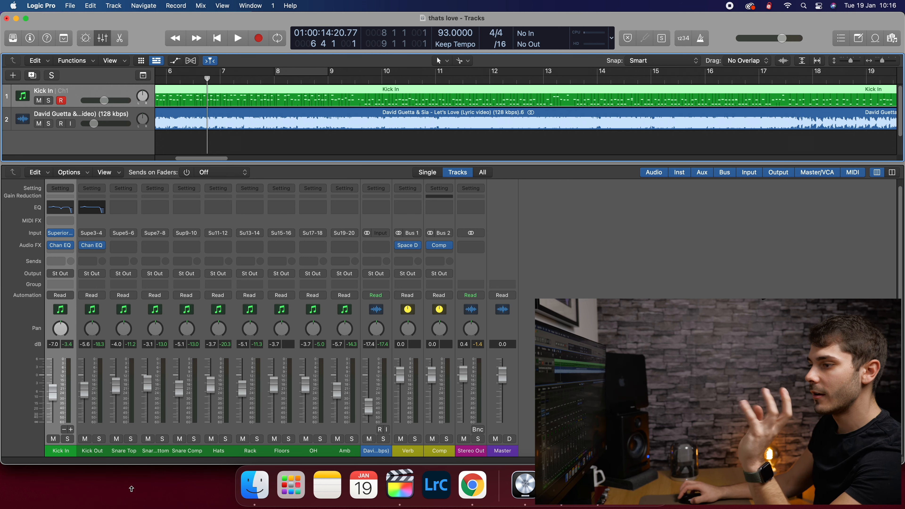
left_click(110, 458)
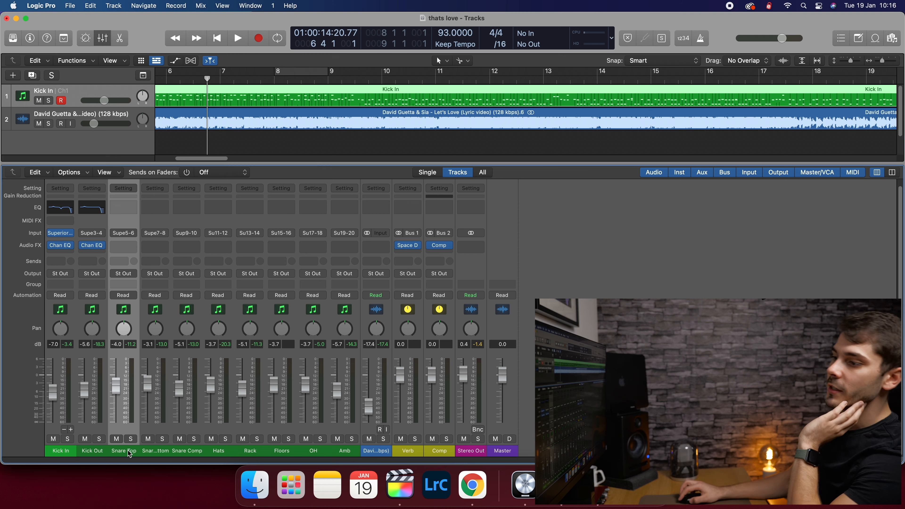
left_click(157, 457)
left_click(184, 458)
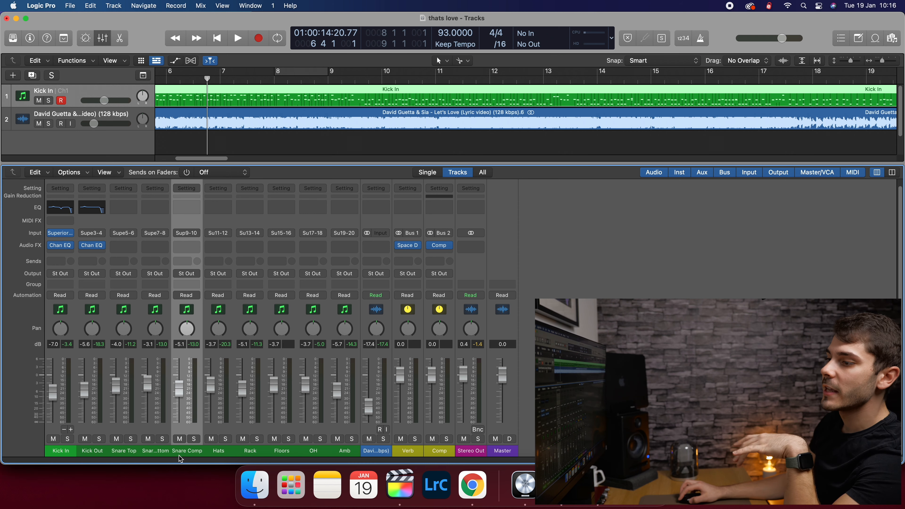
left_click(118, 458)
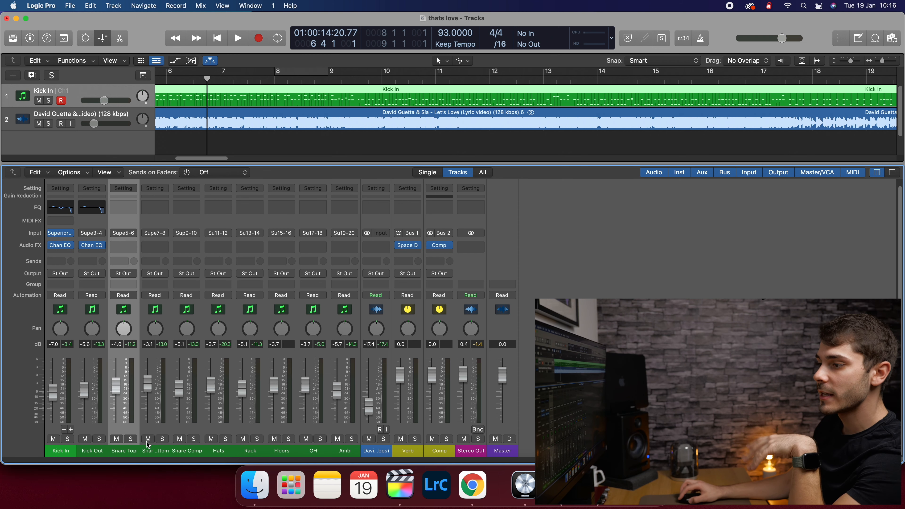
left_click(131, 438)
key("space")
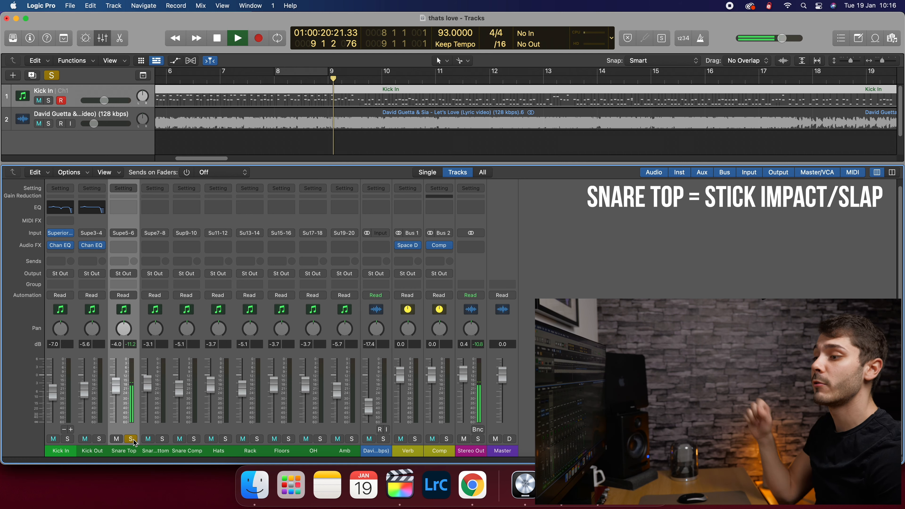
- Stop playback, switch the solo from Snare Top to Snare Bottom, and play it briefly
key("space")
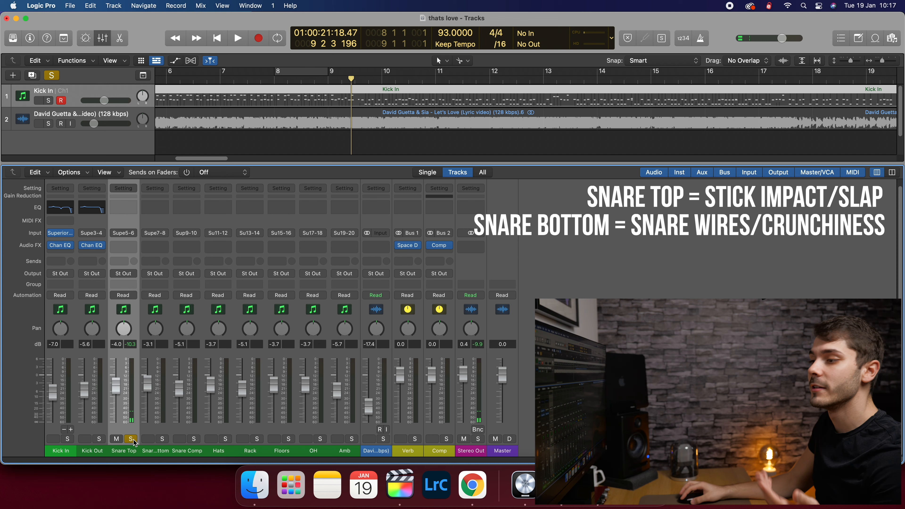
left_click(133, 440)
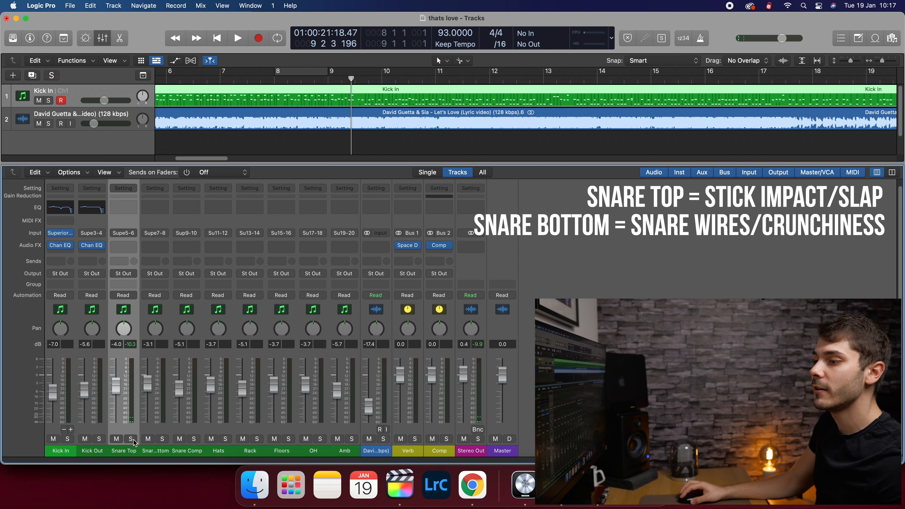
left_click(163, 440)
key("space")
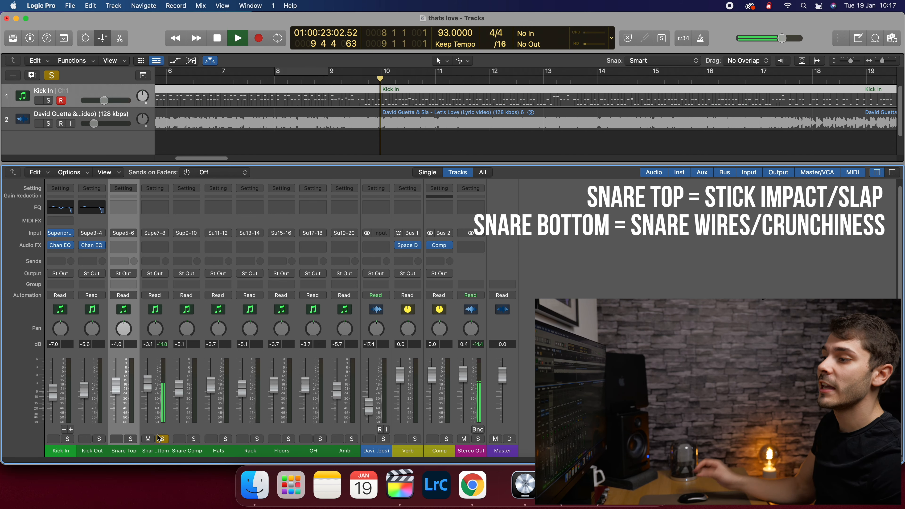
key("space")
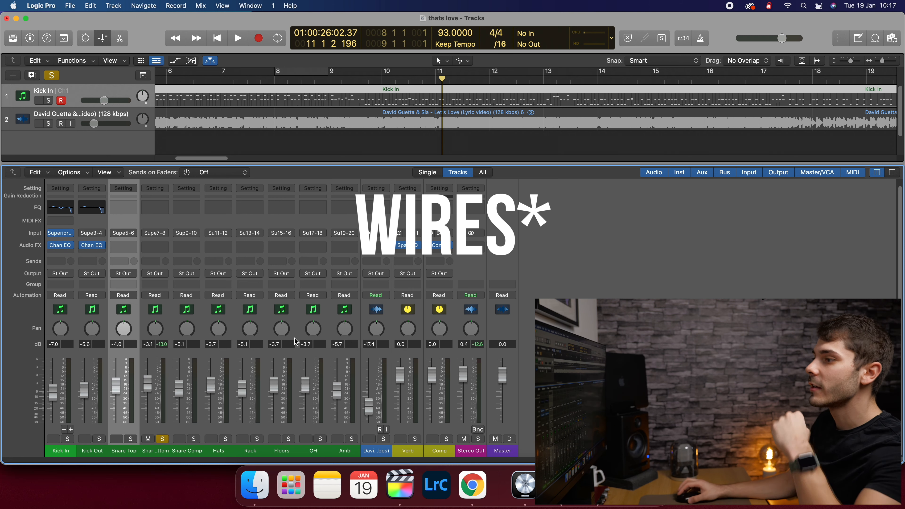
- Unsolo Snare Bottom, resume playback, and solo Snare Top, Snare Bottom and Snare Comp together
left_click(163, 439)
key("space")
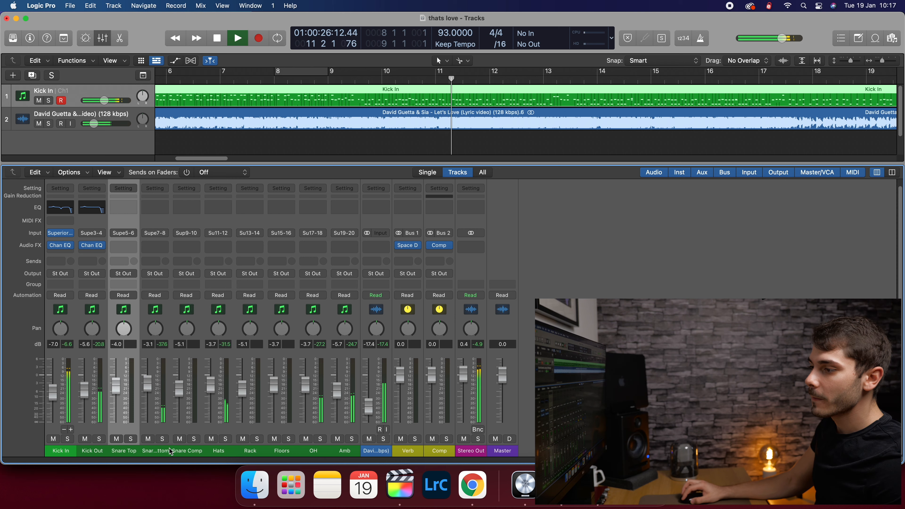
left_click_drag(194, 452, 106, 450)
left_click(187, 450)
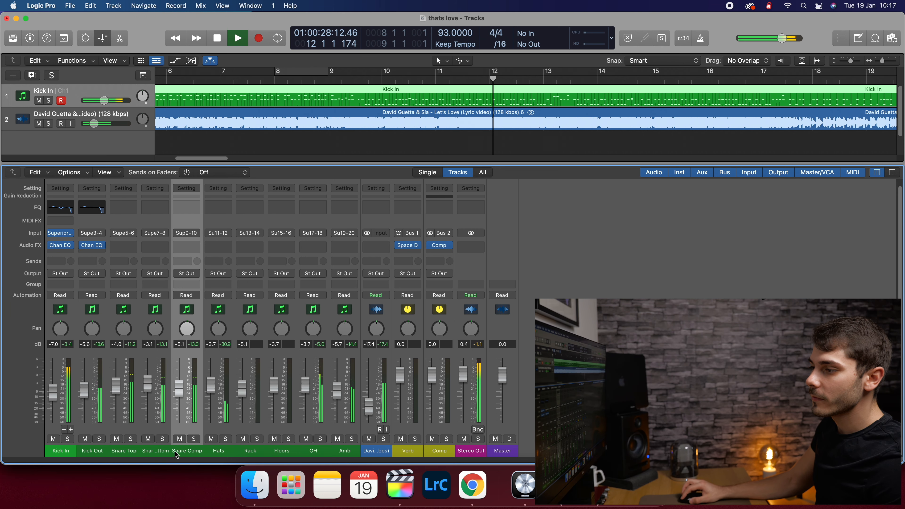
left_click(124, 450, "shift")
left_click(131, 439)
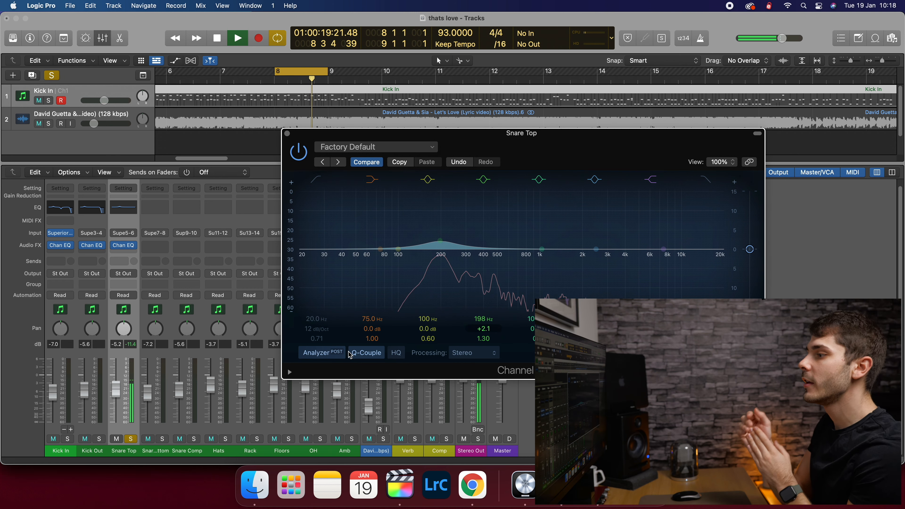
- Toggle the Snare Top EQ's spectrum analyzer off and back on, then resume playback
left_click(323, 353)
key("space")
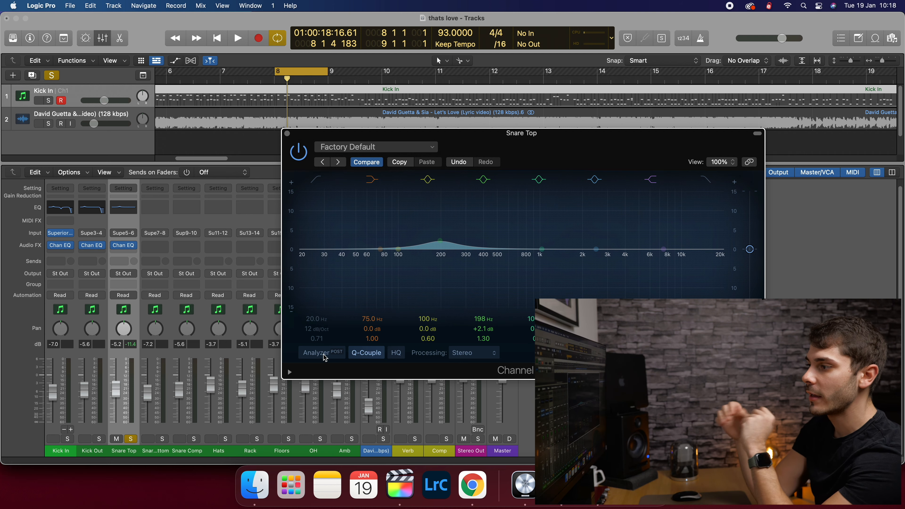
left_click(322, 352)
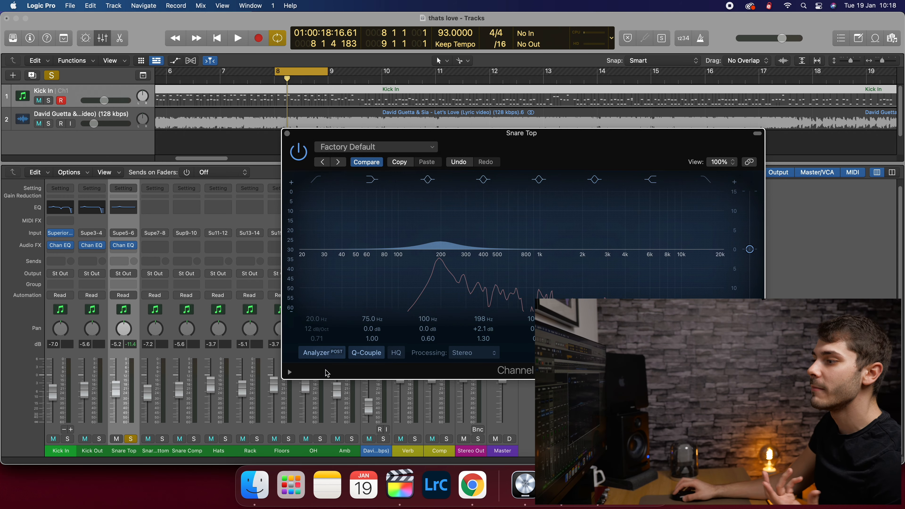
key("space")
- Add a small boost near 1 kHz, enable Low and High Cut, then close the EQ and unsolo Snare Top
left_click_drag(542, 249, 538, 242)
scroll(538, 242, "up", 5)
left_click(315, 180)
left_click(706, 179)
key("space")
left_click(287, 134)
left_click(131, 439)
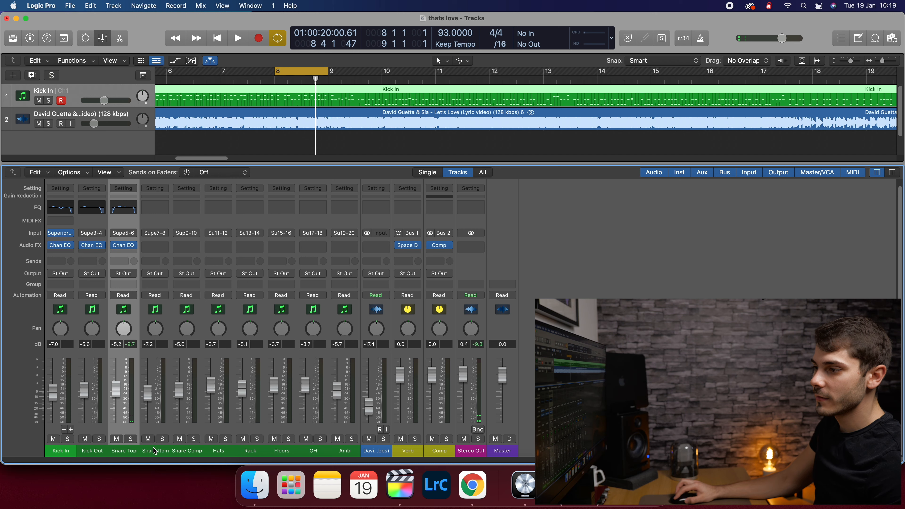
- Solo and play Snare Bottom, insert a Channel EQ on it, and turn on the analyzer
left_click(162, 438)
key("space")
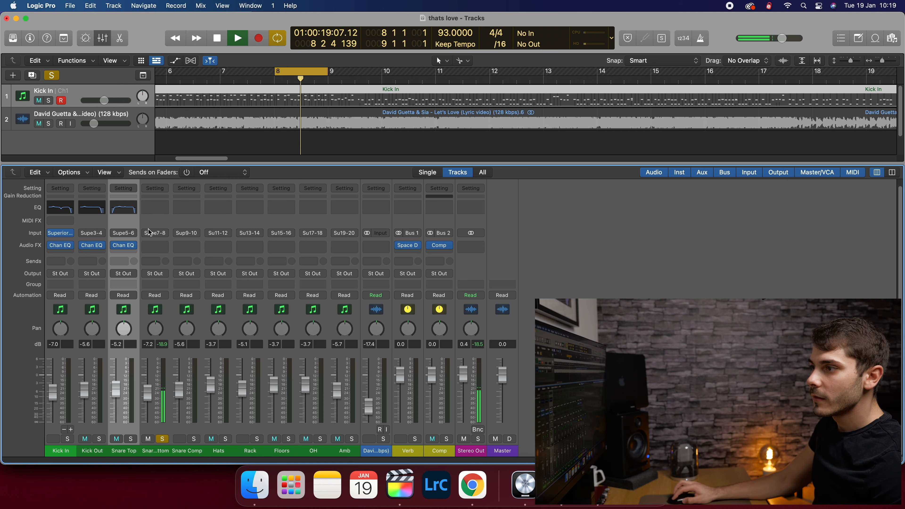
left_click(154, 246)
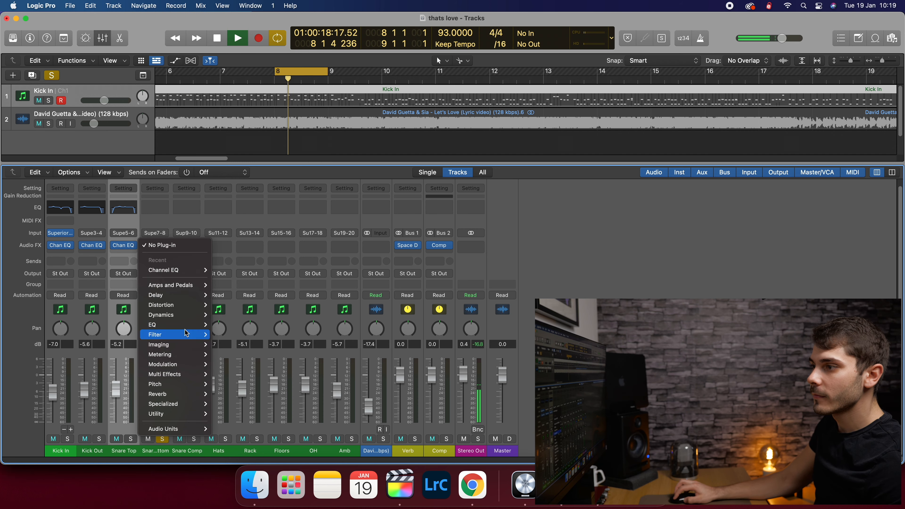
left_click(197, 273)
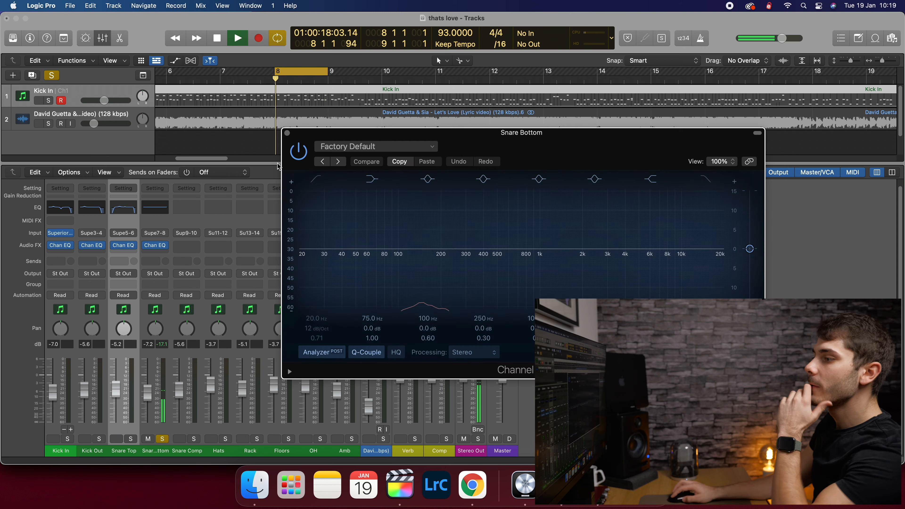
left_click(316, 352)
- Set band 4 to 406 Hz at +2.2 dB, enable High Cut, and set Low Cut to 39.4 Hz
left_click_drag(483, 323, 482, 315)
left_click_drag(484, 328, 486, 330)
left_click_drag(485, 329, 484, 319)
left_click(705, 179)
left_click(316, 179)
left_click_drag(314, 321, 315, 324)
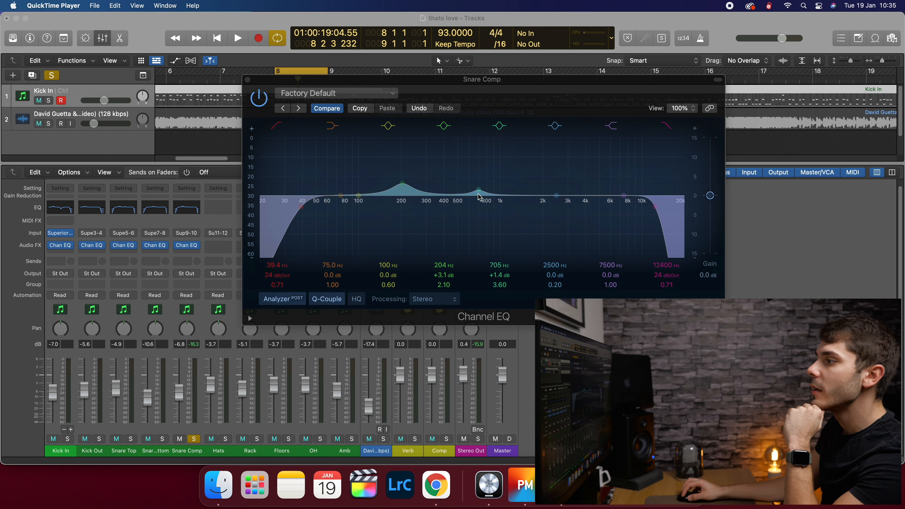
- Close the Snare Comp EQ, solo Snare Bottom and Snare Top, and play the loop
left_click(249, 81)
left_click(247, 80)
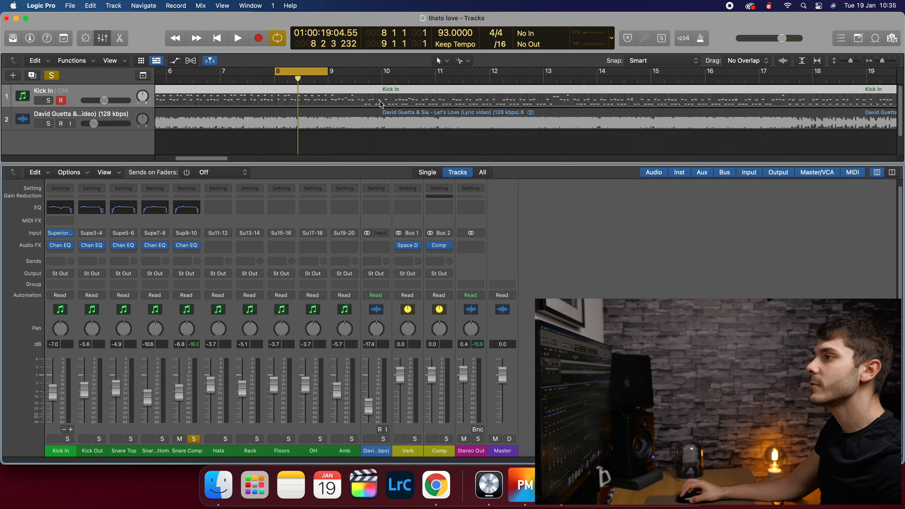
left_click(162, 439)
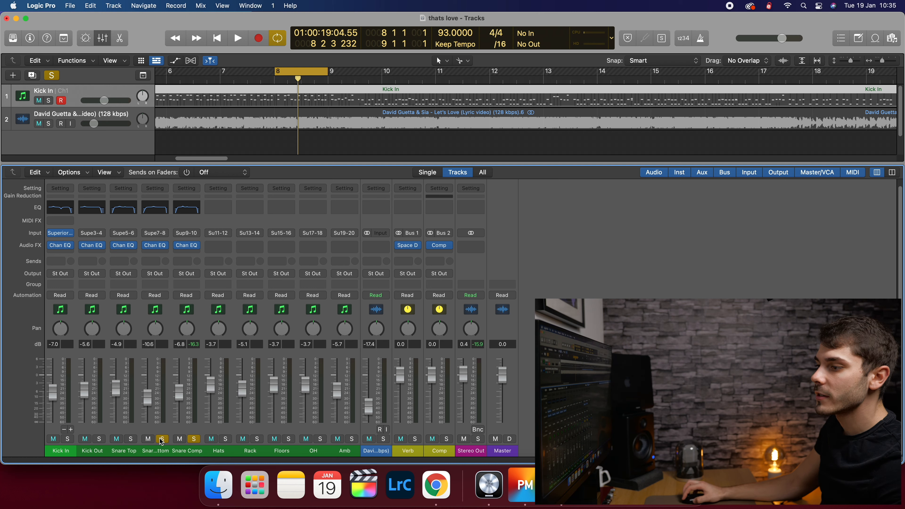
left_click(131, 439)
key("space")
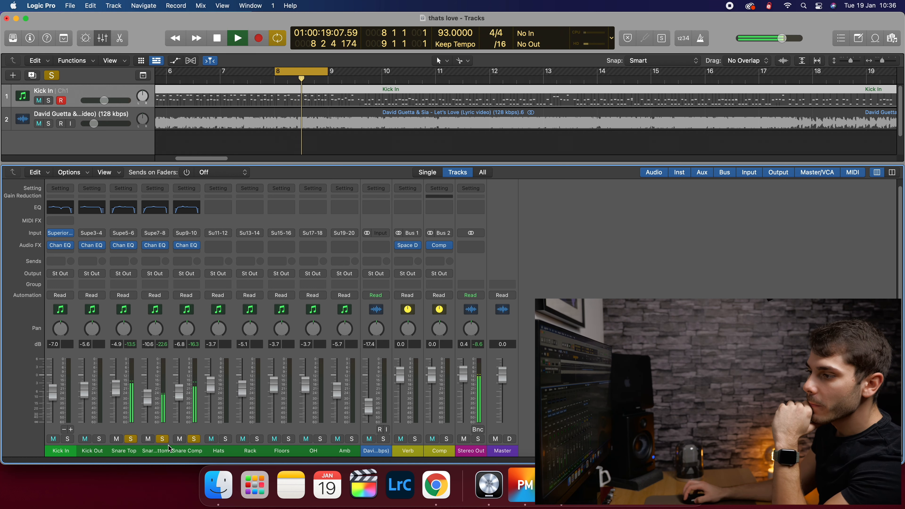
- Select the snare strips through to Kick In and solo Kick In and Kick Out as well
left_click_drag(182, 455, 131, 456)
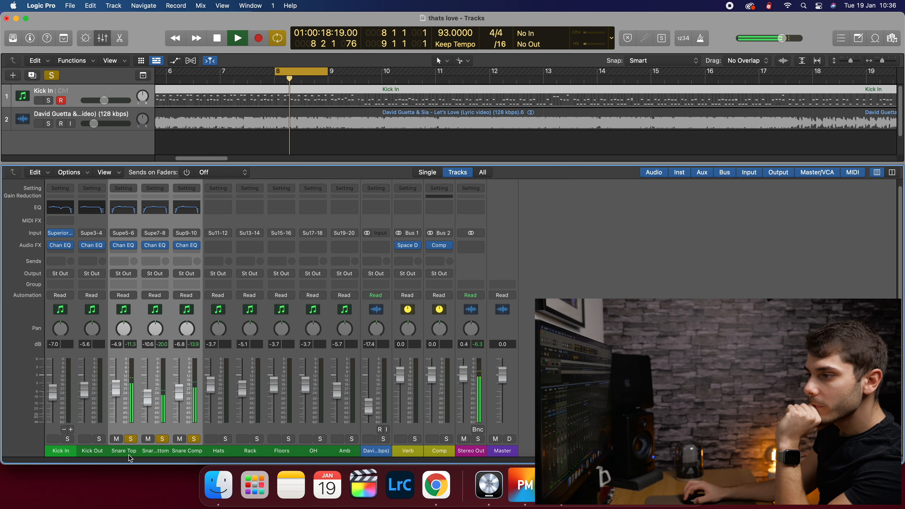
left_click(153, 451)
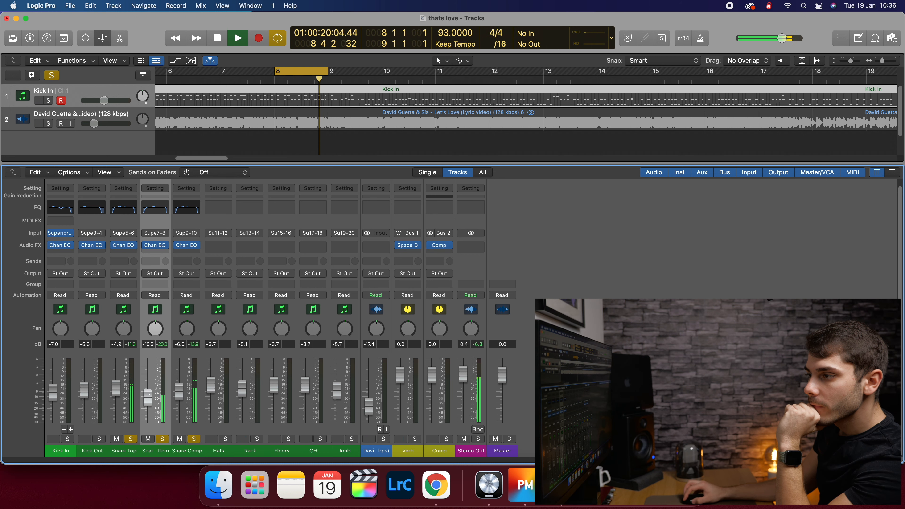
left_click(188, 454)
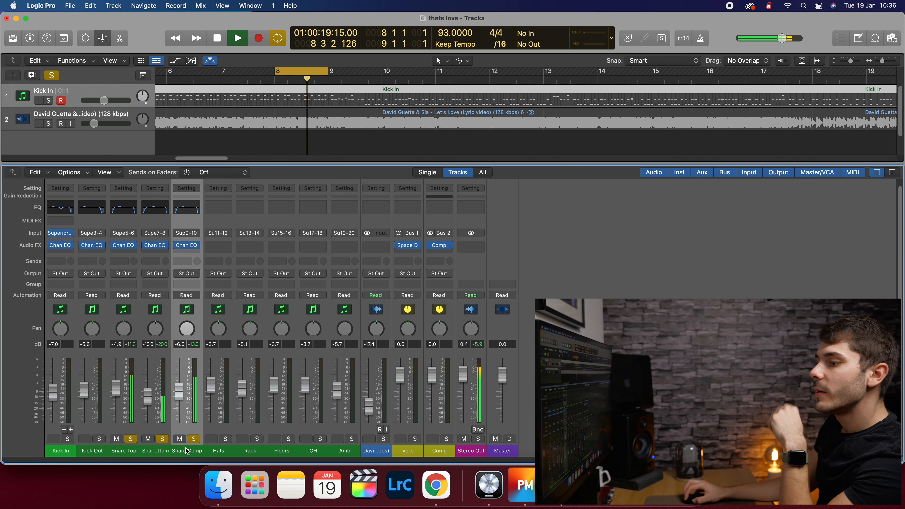
left_click_drag(188, 453, 71, 451)
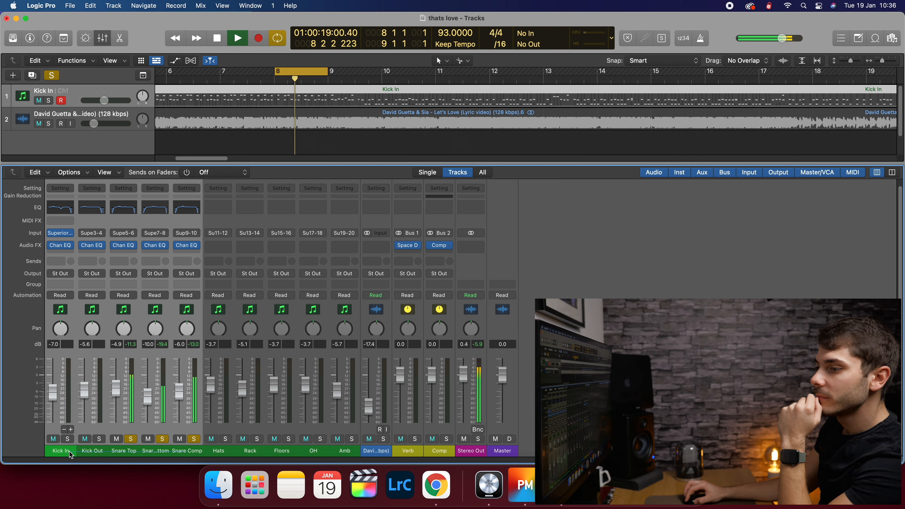
left_click(68, 439)
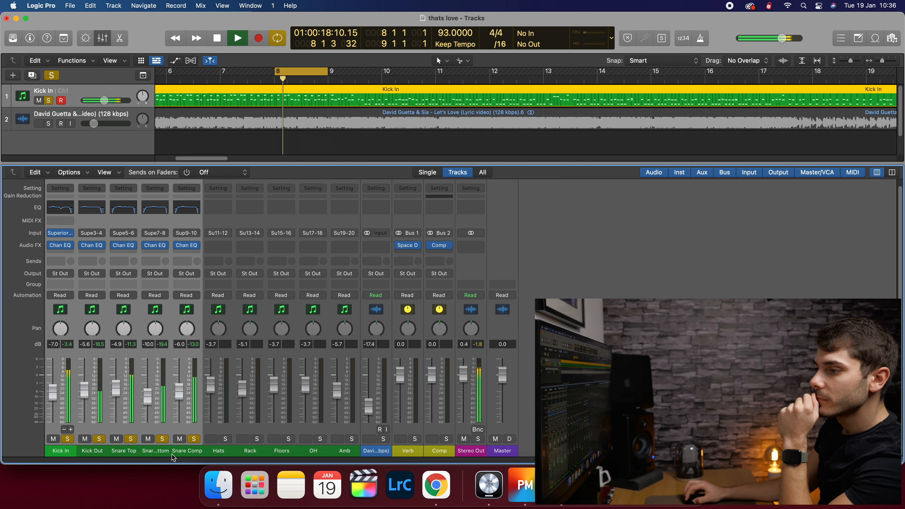
- Select Snare Top and Snare Comp, then the Floors, OH and Amb strips back to Snare Comp
left_click(161, 453)
left_click(132, 452)
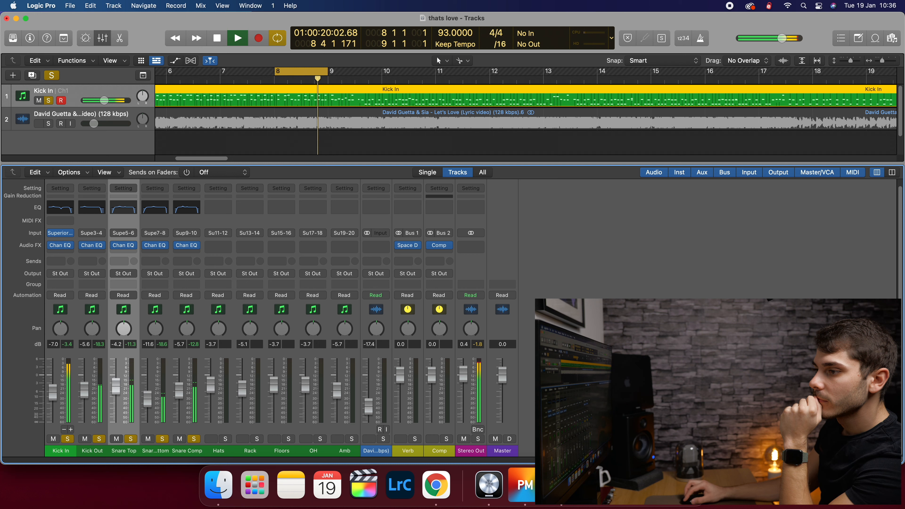
left_click(195, 448)
left_click_drag(344, 450, 222, 455)
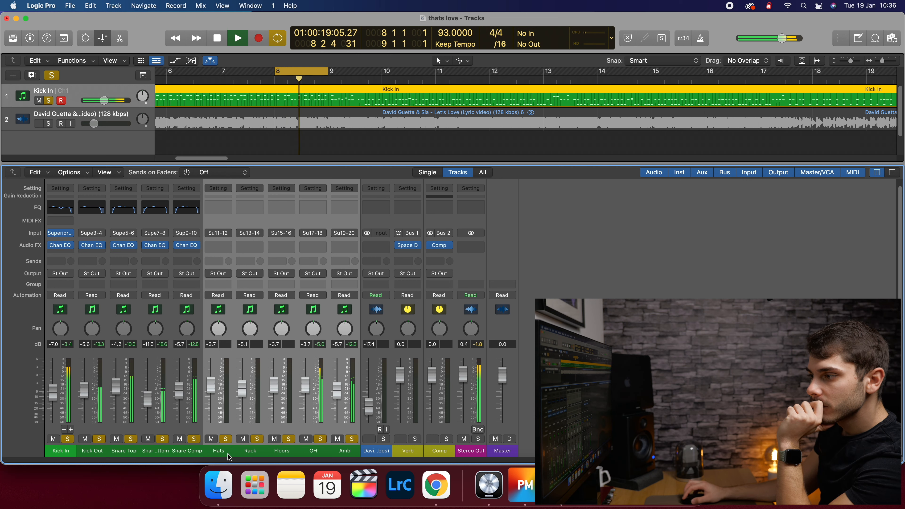
left_click_drag(347, 452, 61, 453)
- Clear all solos, disable the bar 8 cycle, deselect the strips, and stop playback
left_click(67, 438)
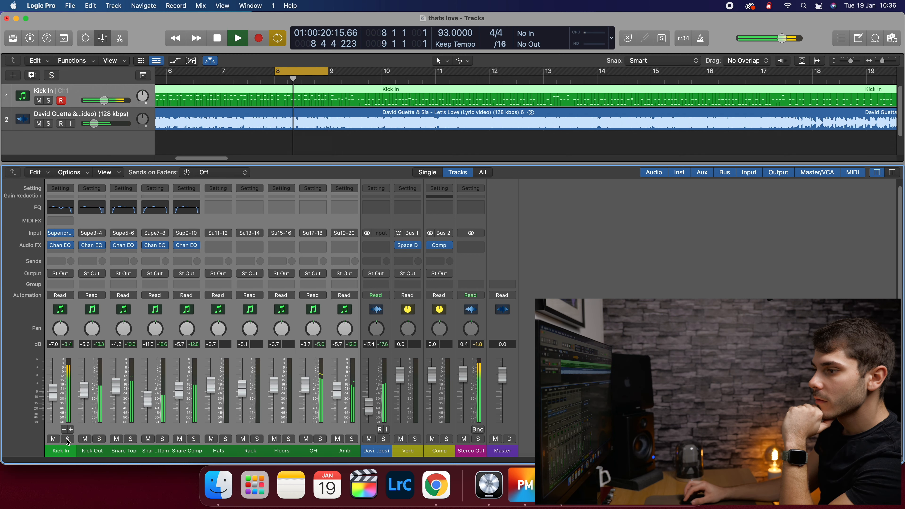
left_click(312, 75)
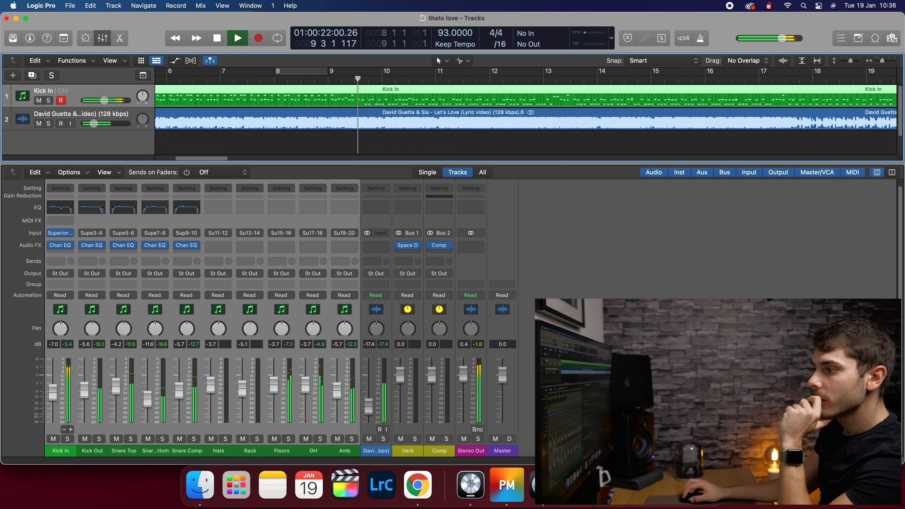
left_click(574, 399)
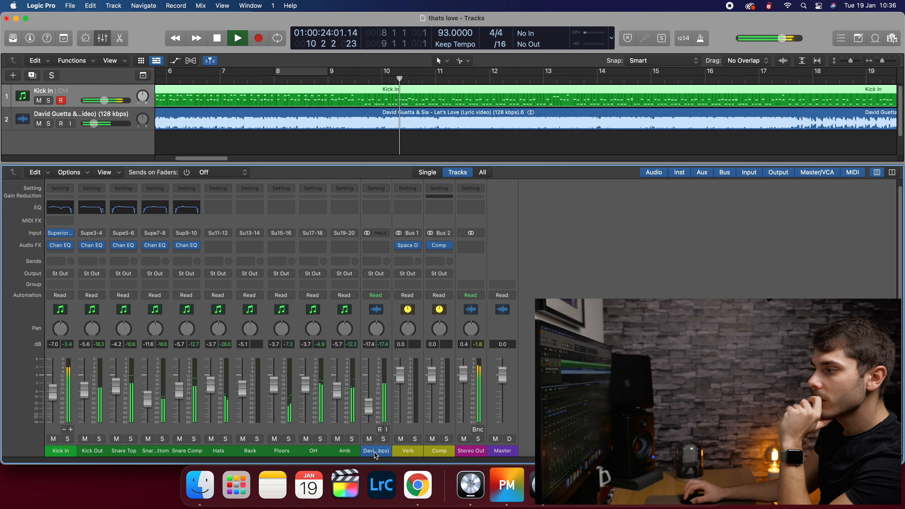
key("space")
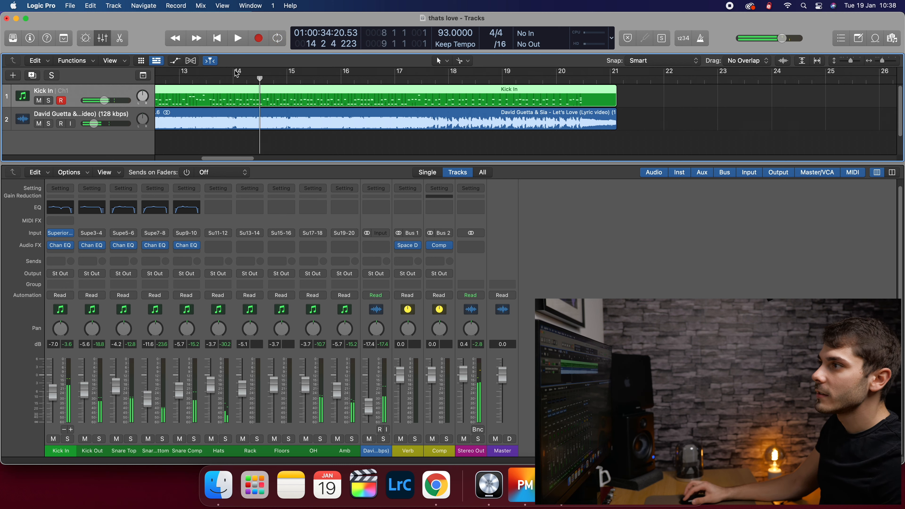
- Set a cycle over bars 14–15, start playback, and solo the Hats channel
left_click_drag(237, 74, 288, 74)
key("space")
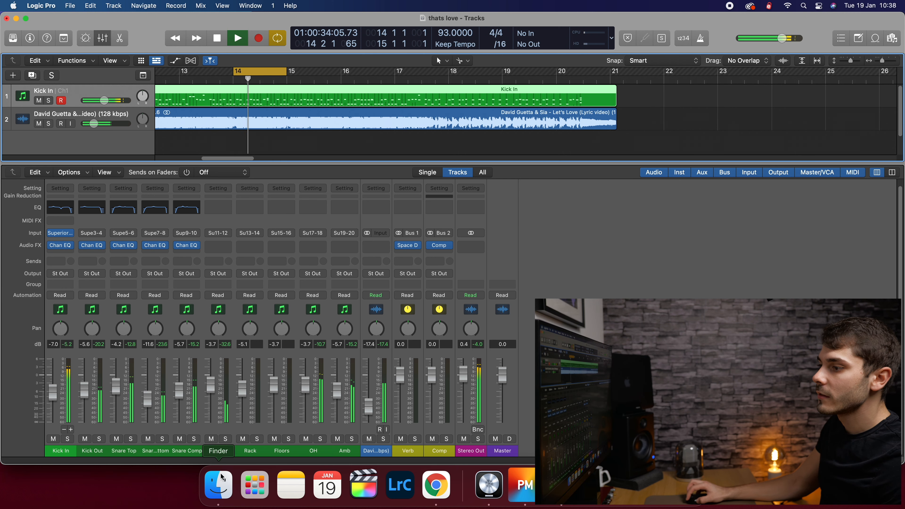
left_click(225, 439)
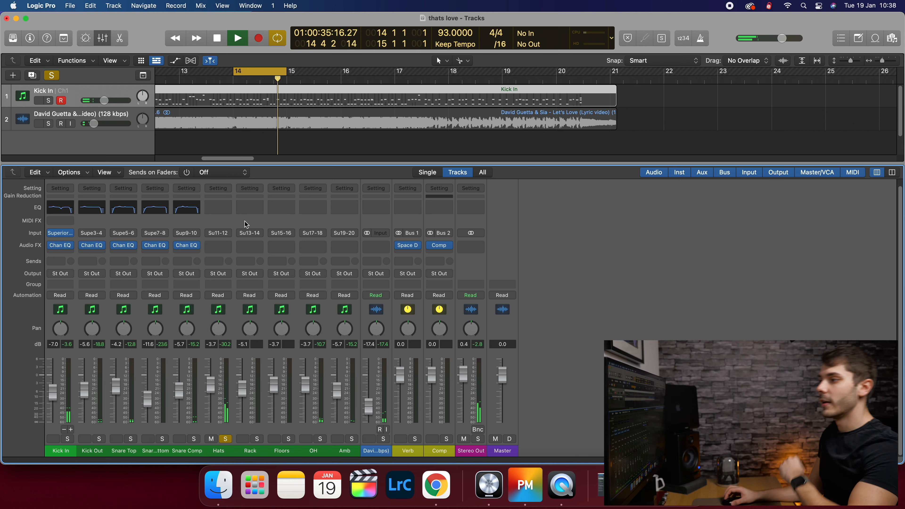
- Insert a stereo Channel EQ on Hats with a +1.4 dB high shelf from 3700 Hz, then close it
left_click(217, 245)
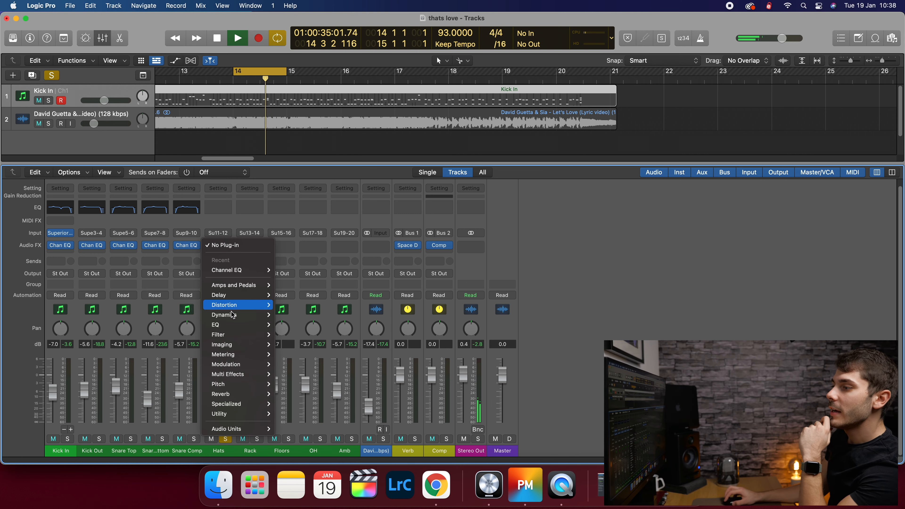
mouse_move(255, 271)
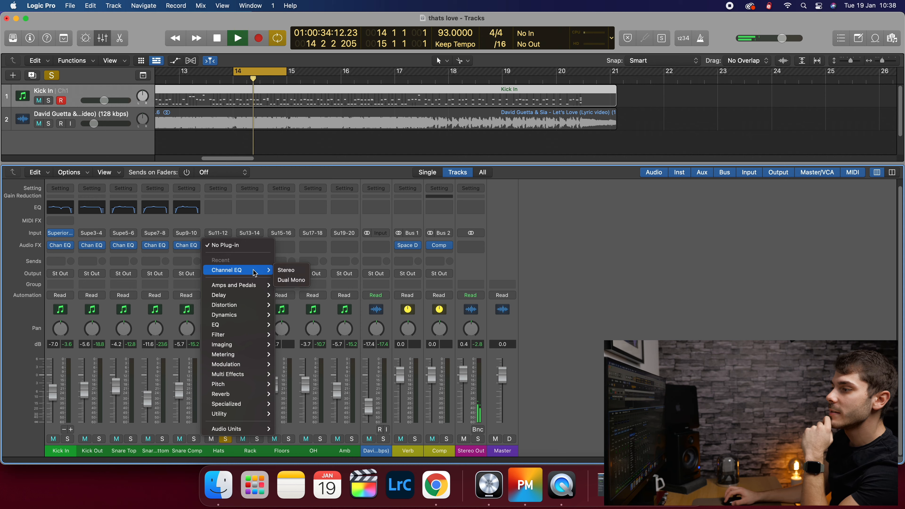
left_click(285, 270)
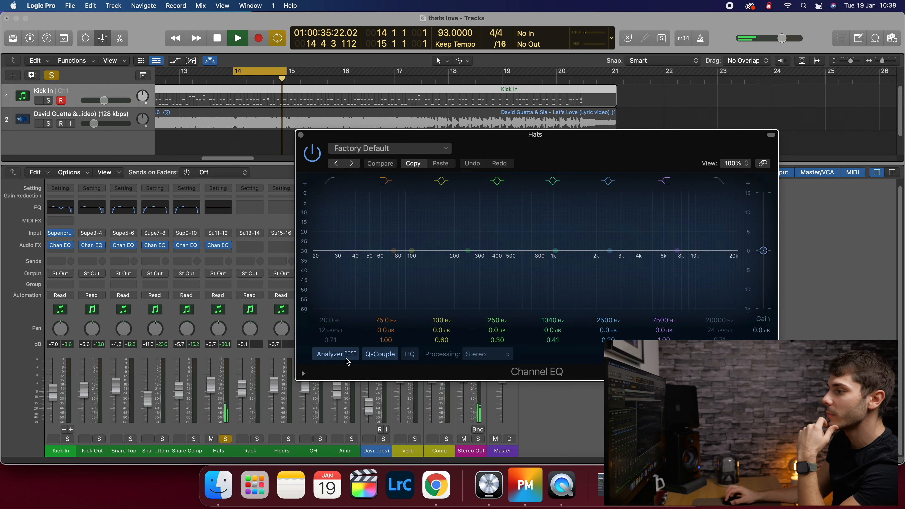
left_click(338, 357)
left_click(338, 357)
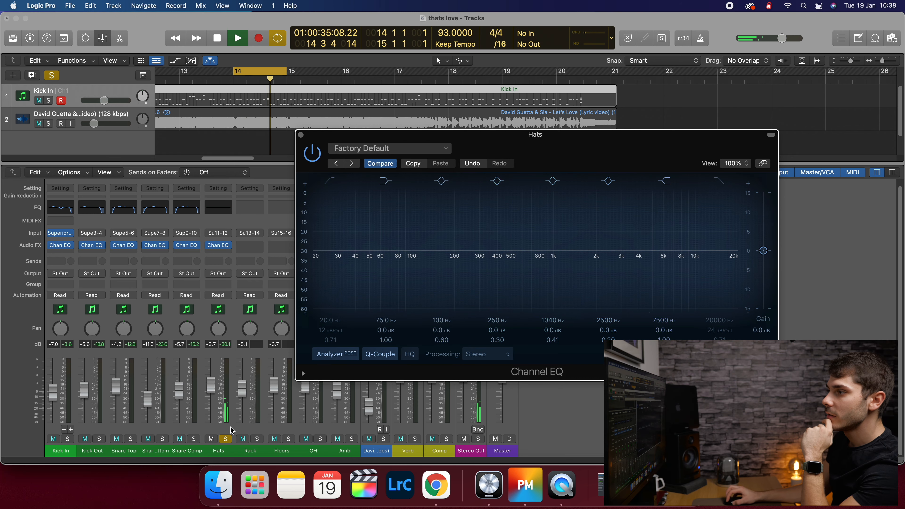
left_click_drag(543, 148, 520, 146)
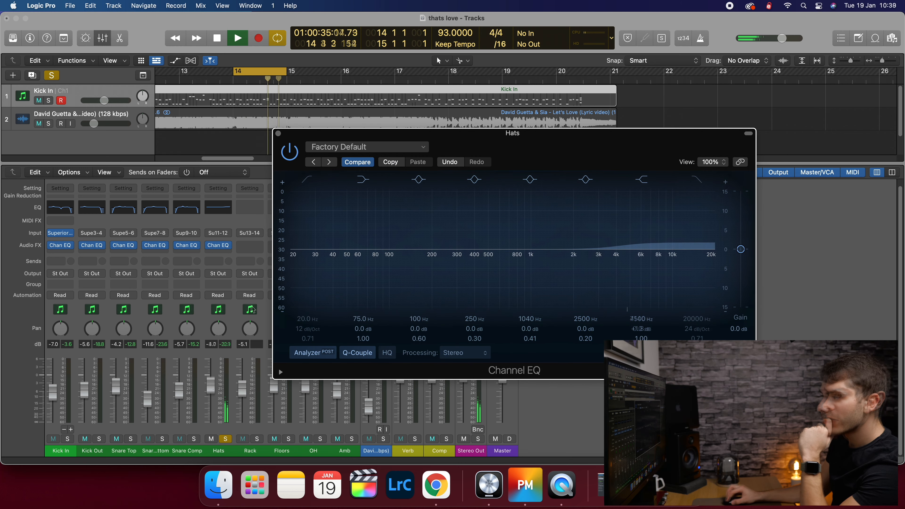
left_click_drag(210, 385, 210, 386)
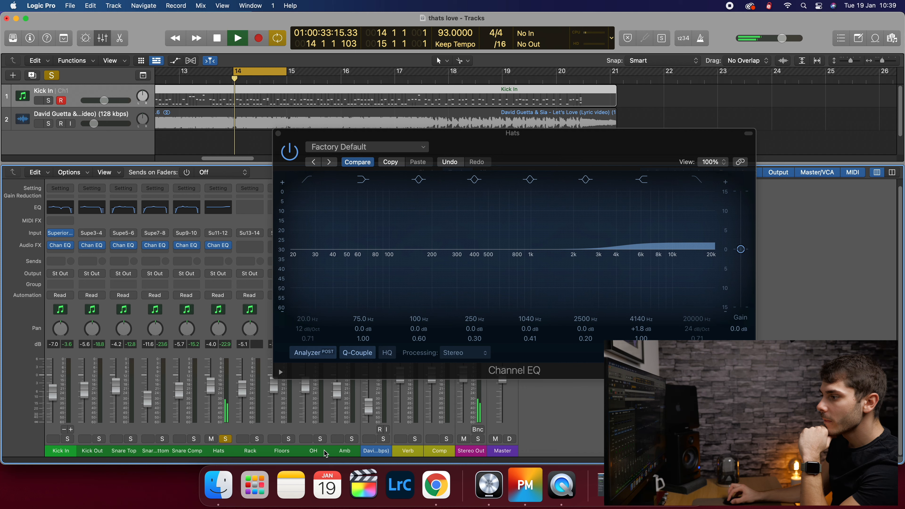
key("space")
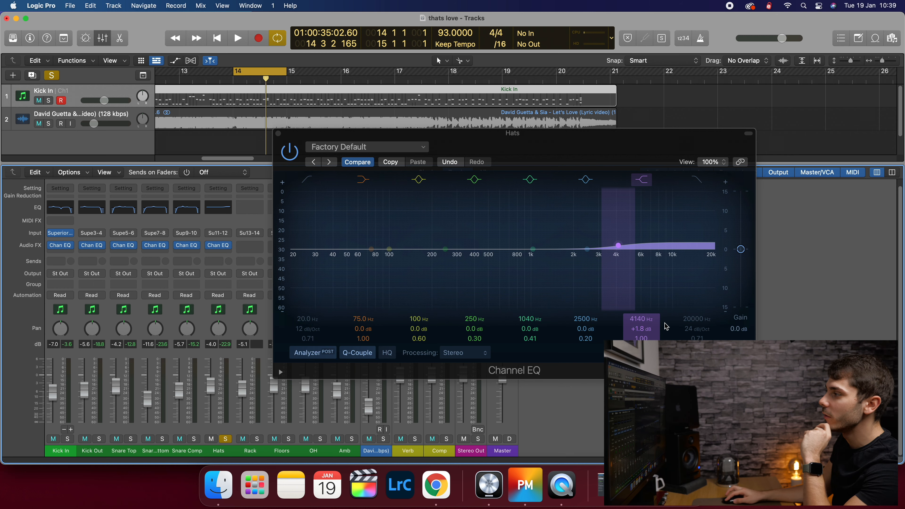
left_click_drag(647, 321, 646, 325)
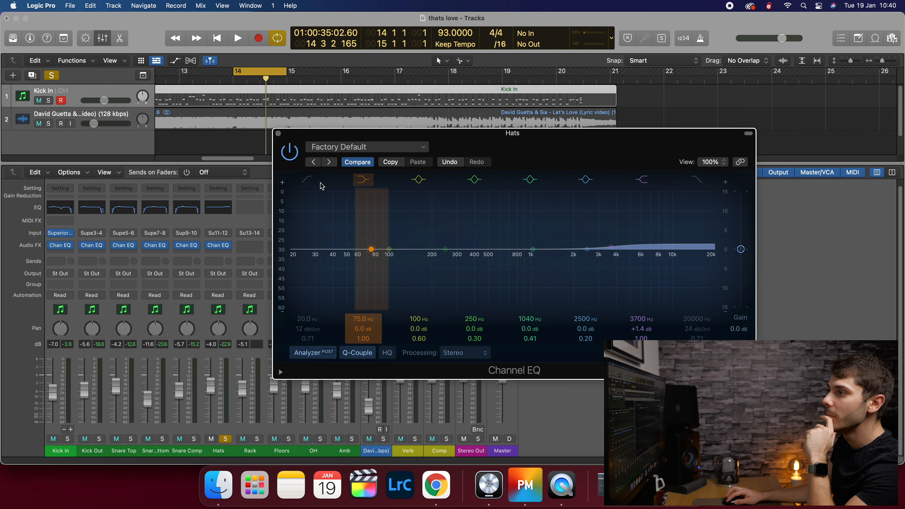
left_click(278, 134)
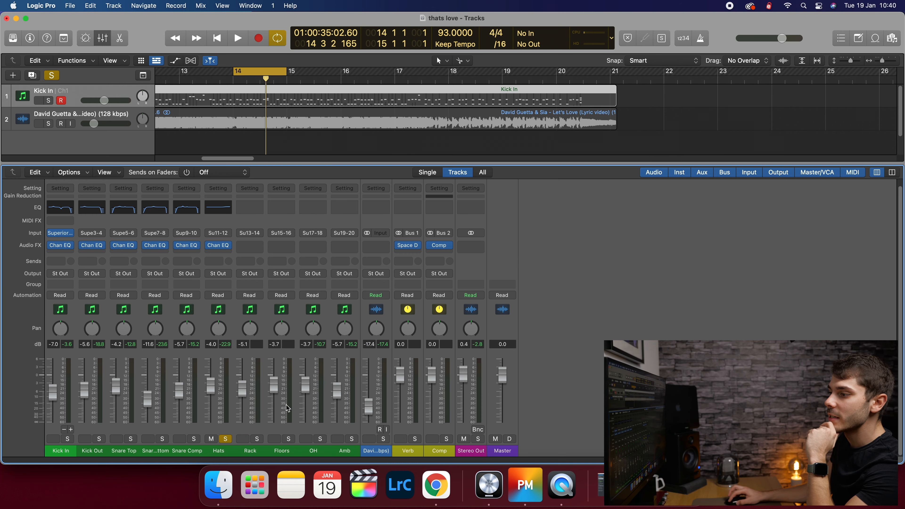
- Unsolo Hats and, after browsing the Rack and Floors strips, solo the OH channel
left_click(215, 454)
left_click(248, 450)
left_click(216, 451)
left_click(225, 440)
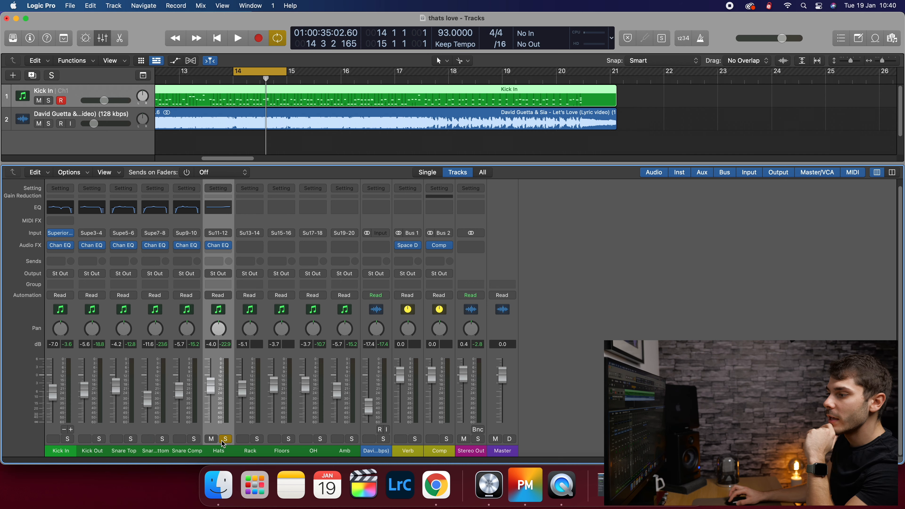
left_click_drag(280, 453, 257, 453)
left_click(306, 448)
left_click(294, 452)
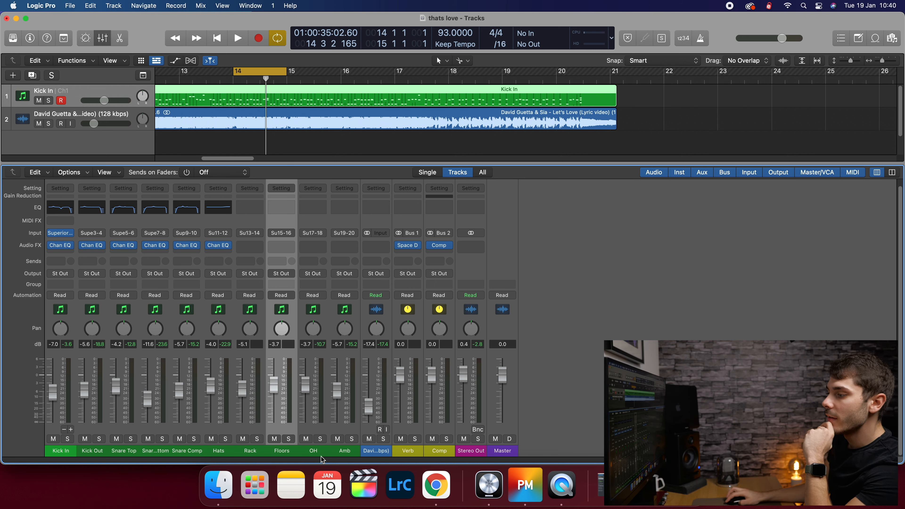
left_click(339, 451)
left_click(314, 451)
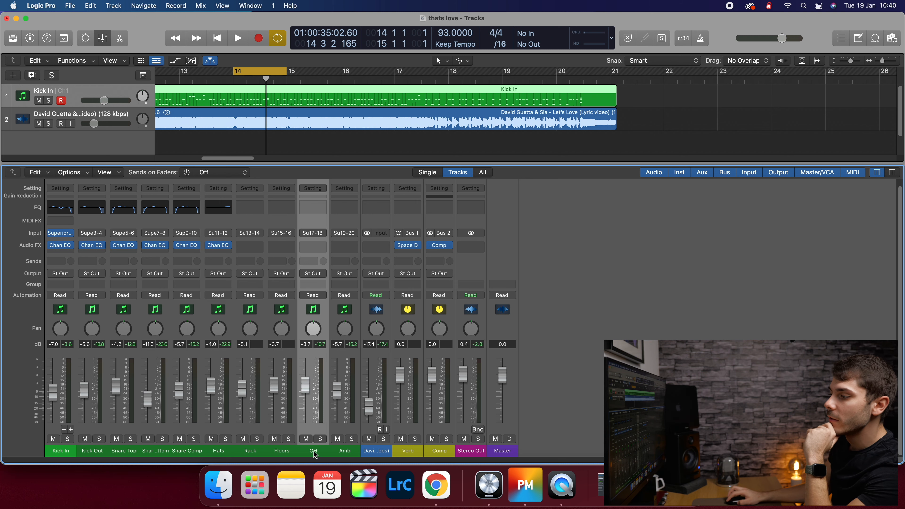
left_click(322, 438)
- Turn off the cycle loop, play from bar 5, and bring up the OH channel's plug-in list
key("space")
left_click(276, 71)
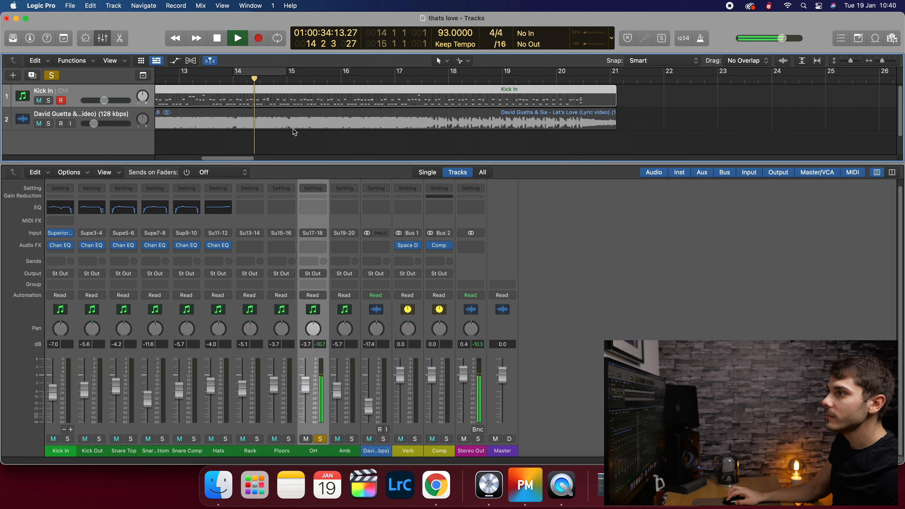
left_click(192, 80)
key("space")
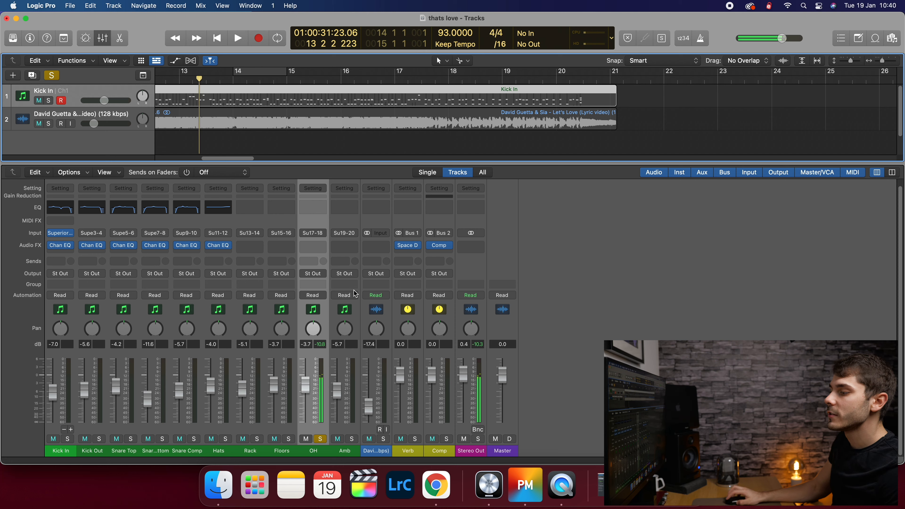
left_click_drag(246, 160, 211, 161)
left_click(259, 79)
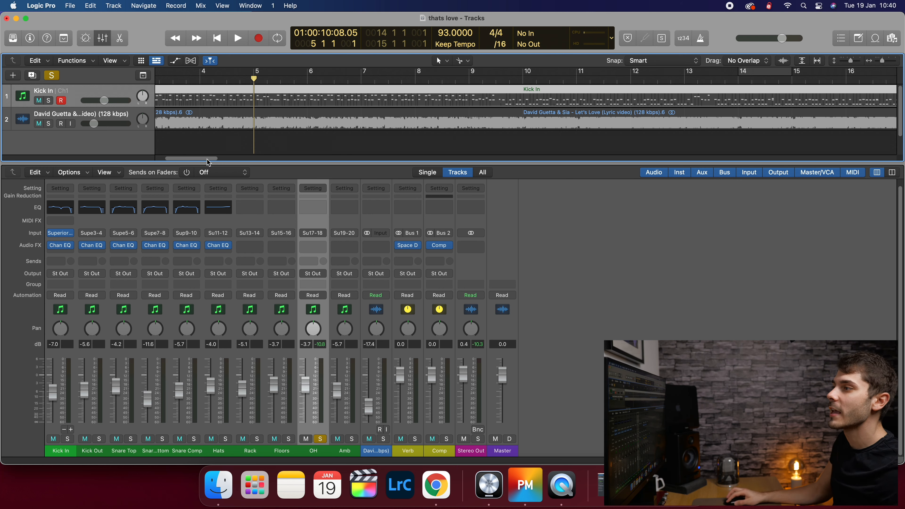
key("space")
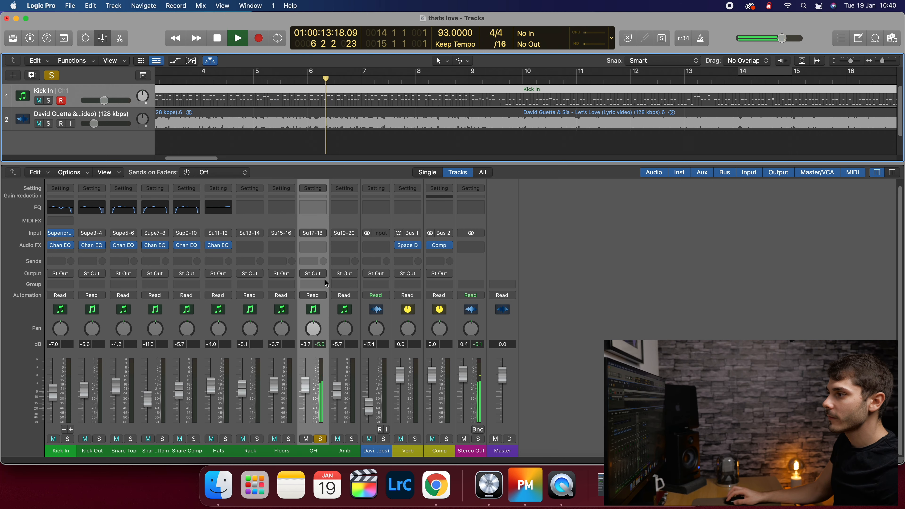
left_click(318, 250)
- Insert a stereo Channel EQ on OH and pull its high band down to about 3060 Hz
mouse_move(334, 269)
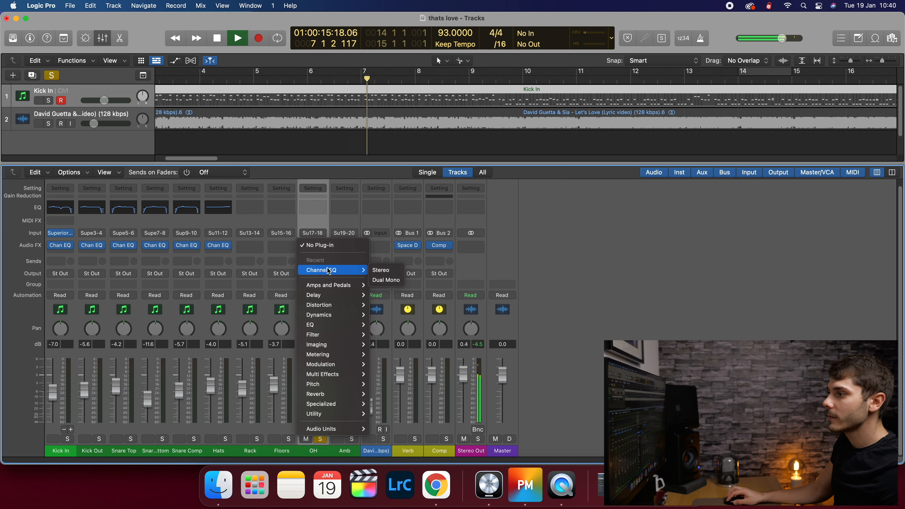
left_click(383, 269)
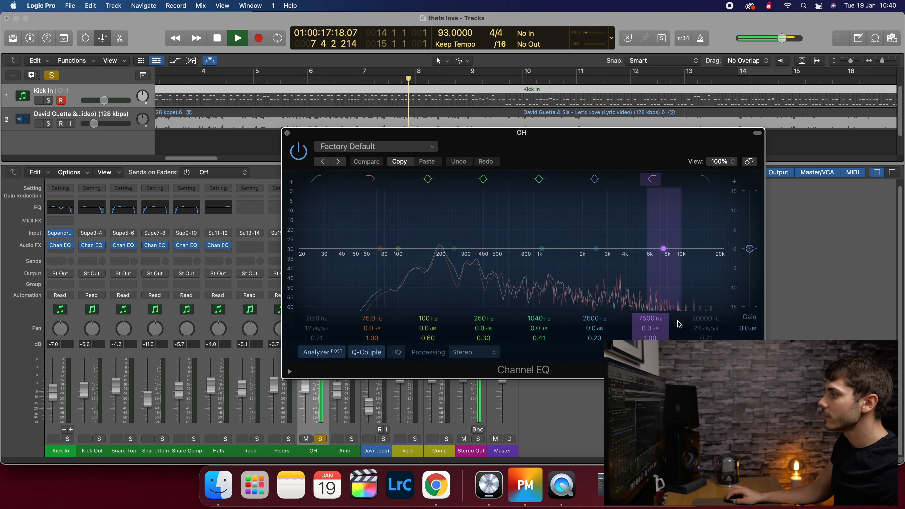
mouse_move(659, 314)
left_mouse_down()
mouse_move(599, 314)
mouse_move(649, 323)
left_mouse_up()
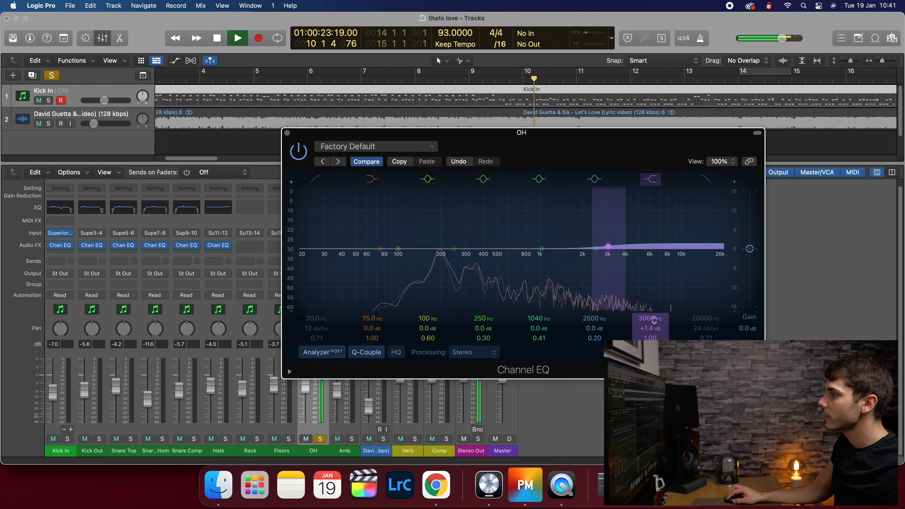
key("space")
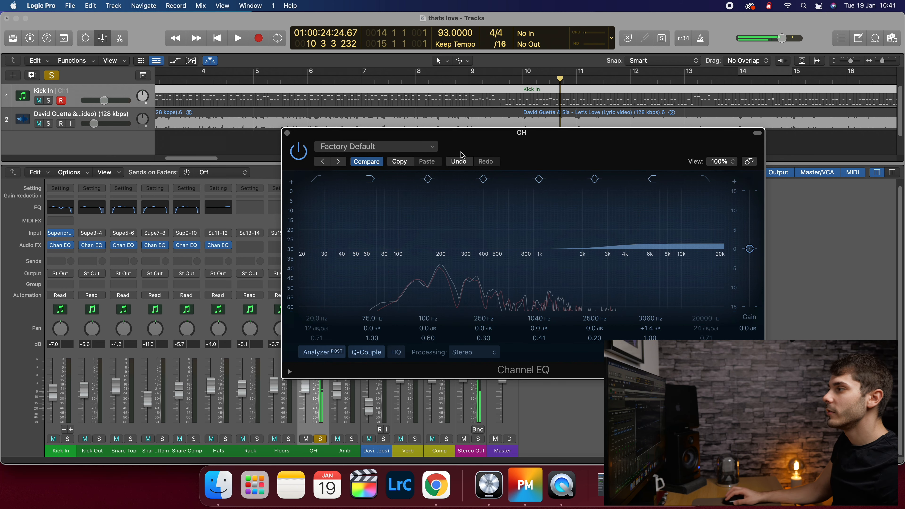
- Reposition the EQ window and, while playing, sweep the narrow boost up to 3120 Hz
left_click_drag(541, 137, 422, 141)
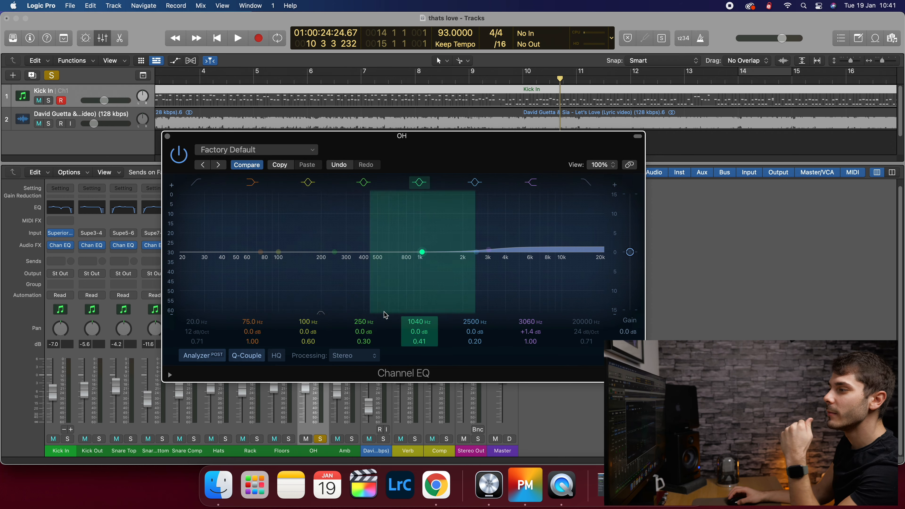
left_click_drag(401, 136, 423, 126)
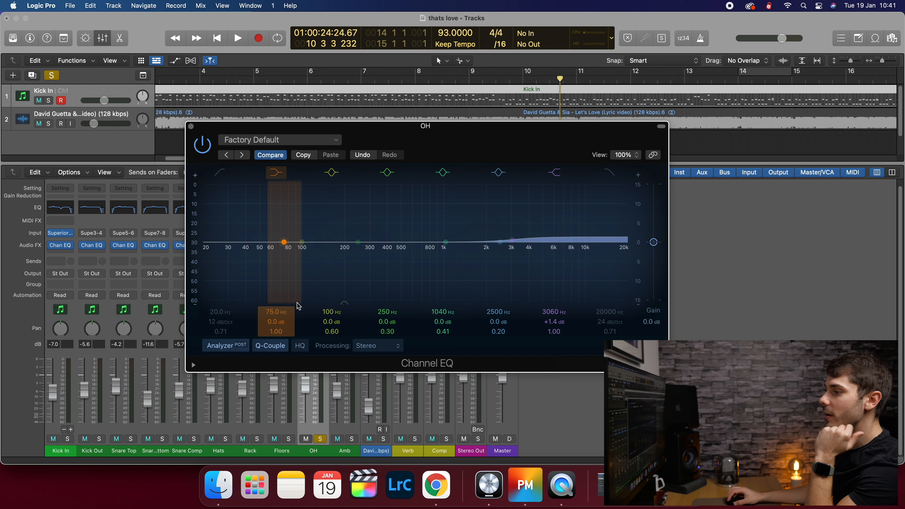
key("space")
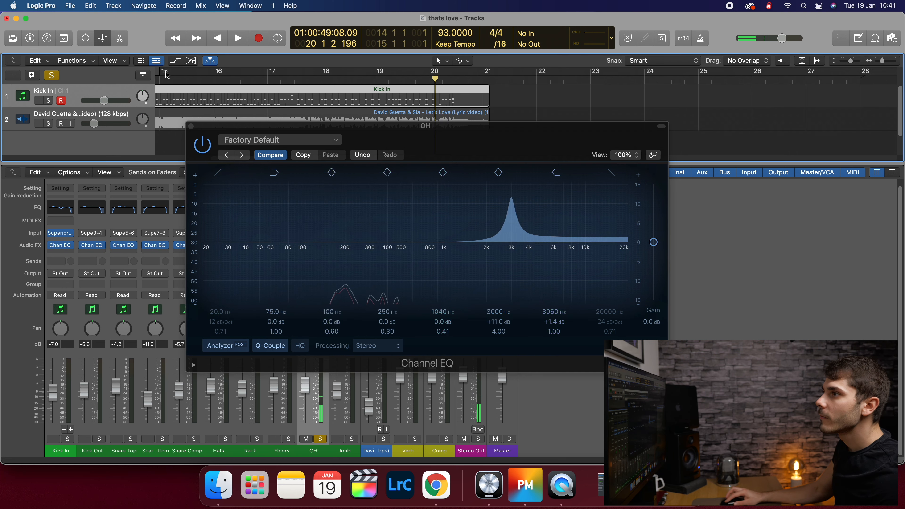
key("space")
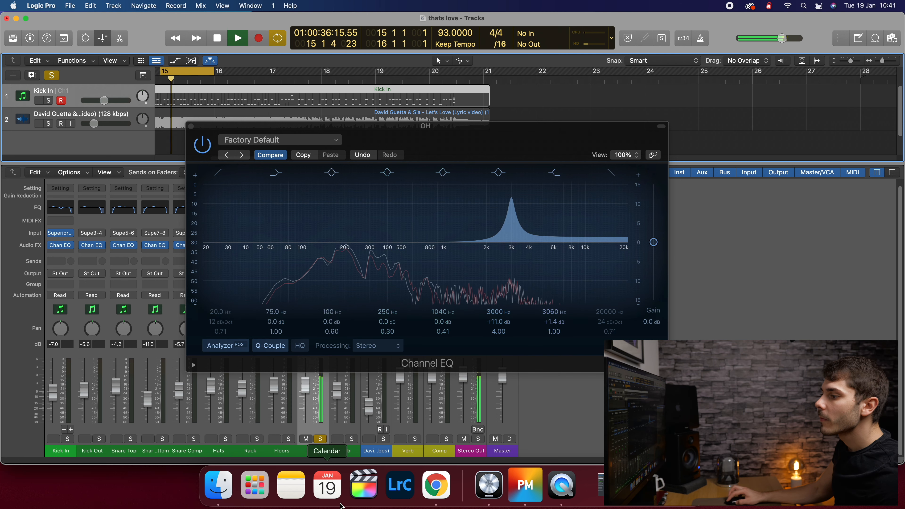
left_click_drag(501, 312, 502, 353)
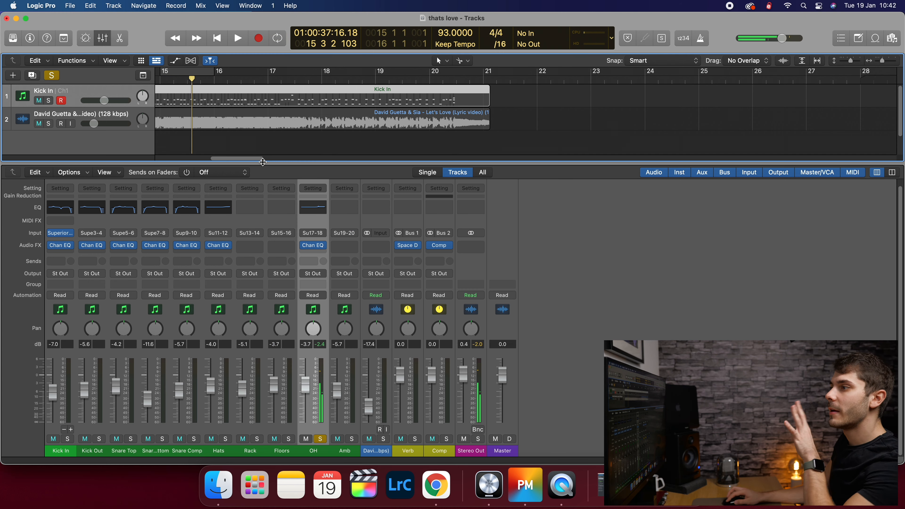
- Unsolo the OH overheads, solo the Amb room channel and start playback
left_click_drag(254, 158, 196, 164)
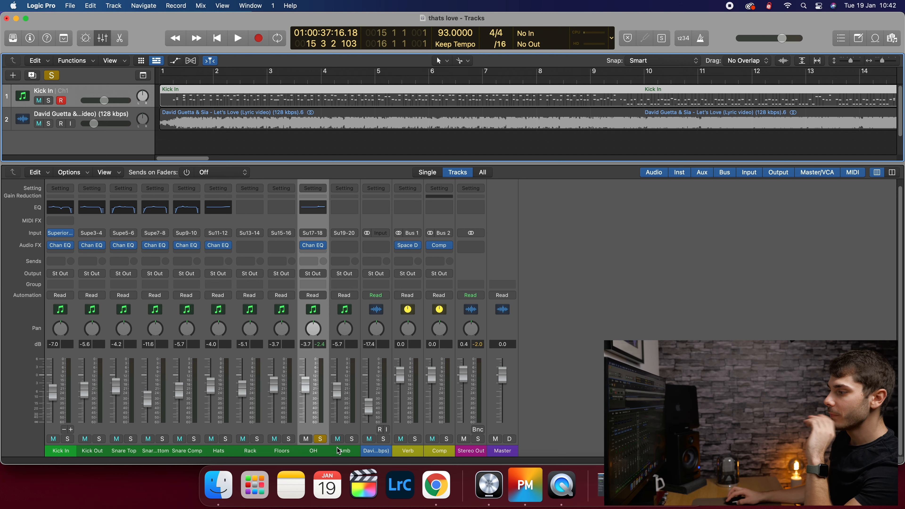
left_click(320, 439)
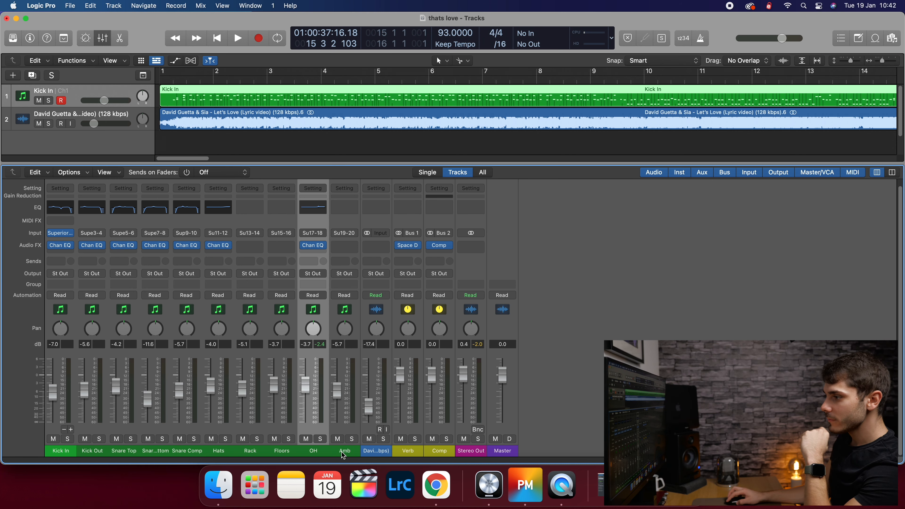
left_click(352, 438)
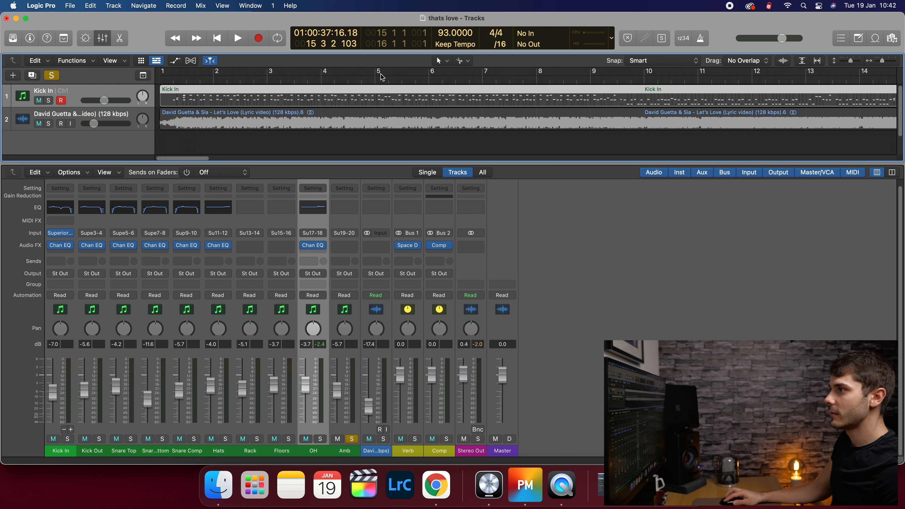
key("space")
key("space")
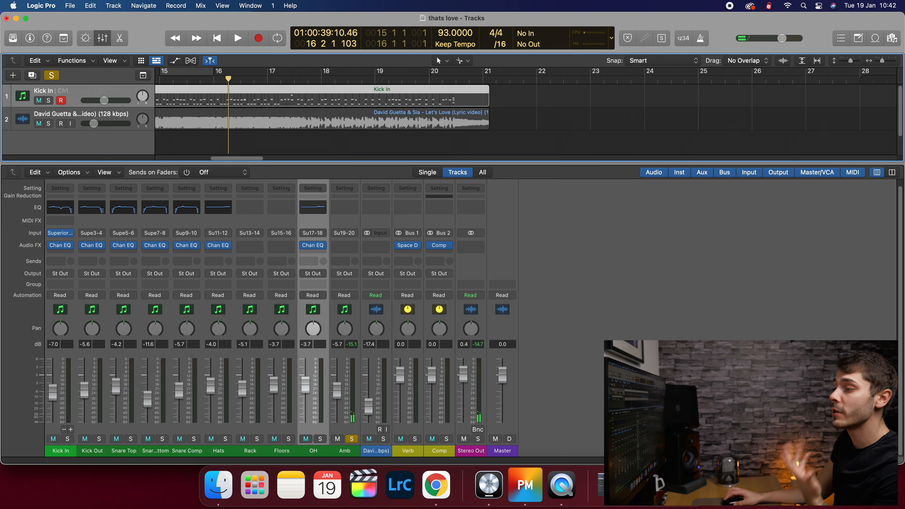
- Play the Amb channel from bar 4, then stop
left_click_drag(233, 161, 180, 164)
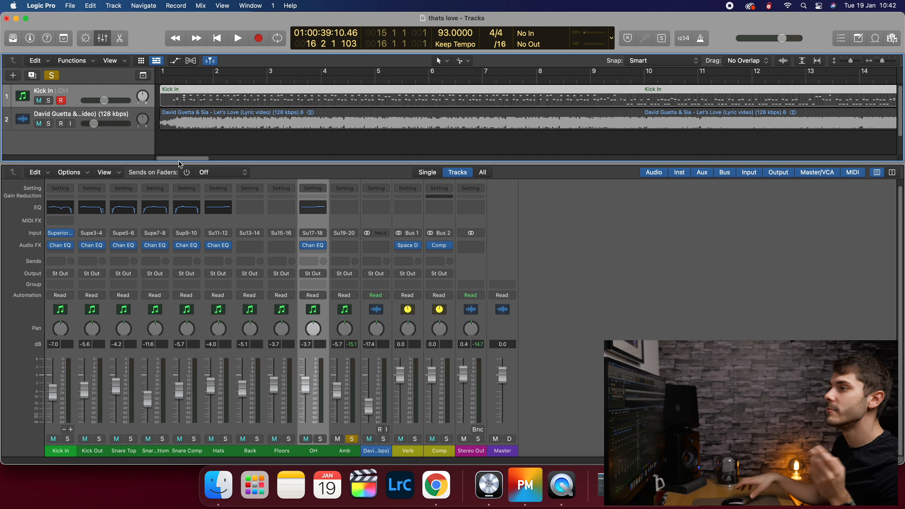
left_click(320, 82)
key("space")
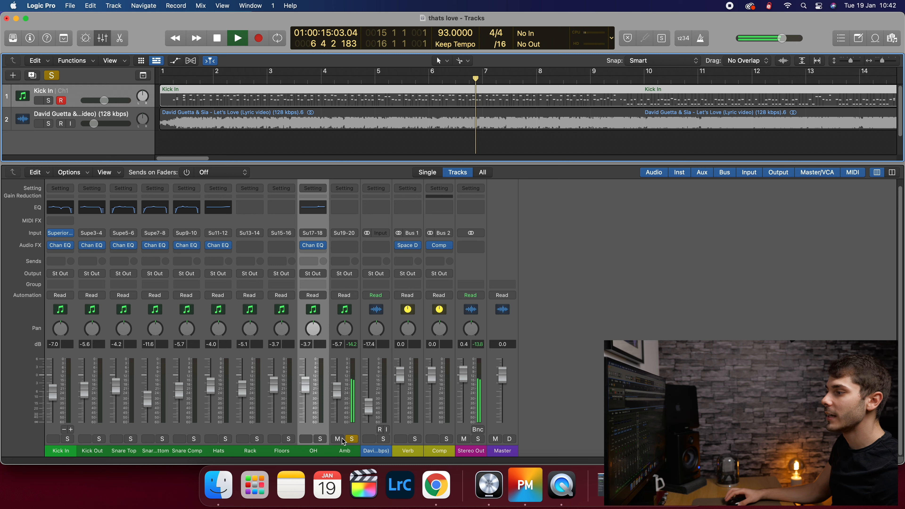
key("space")
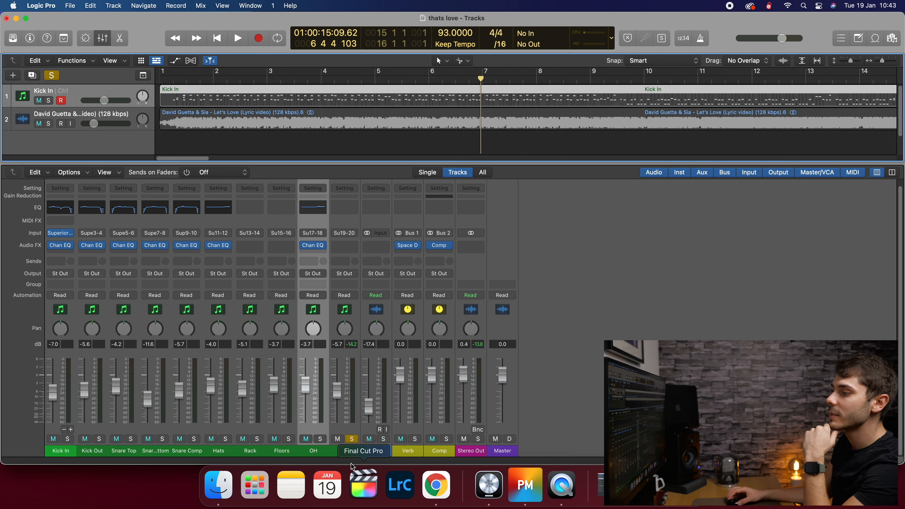
- Unsolo Amb, play the full kit from bar 13 and loop bars 13–14
left_click(351, 439)
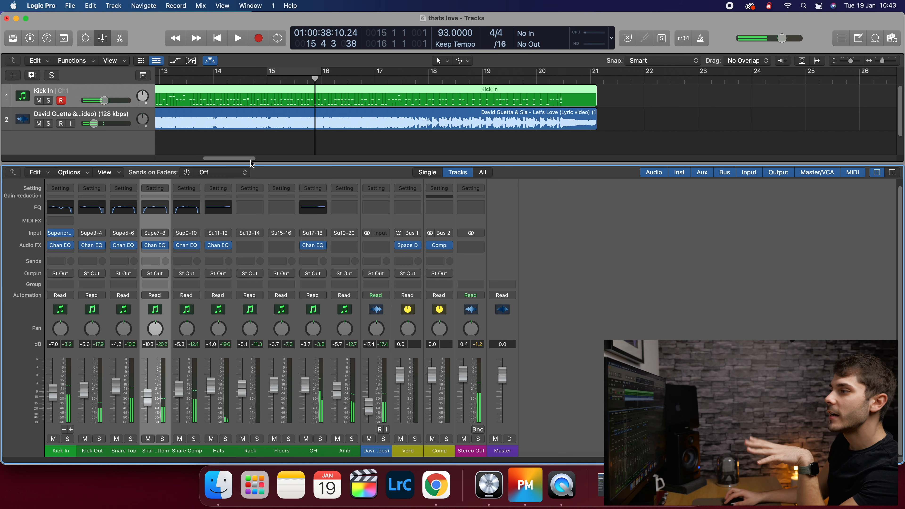
left_click_drag(251, 161, 241, 161)
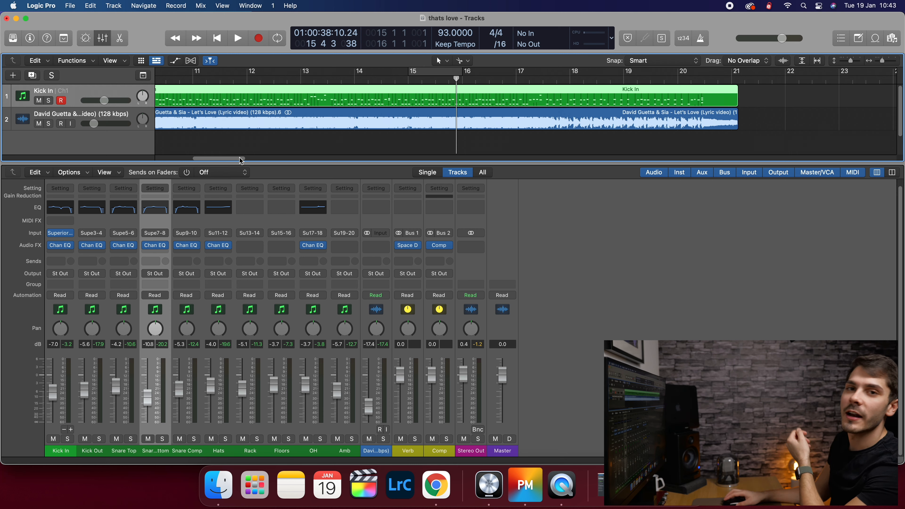
left_click_drag(241, 160, 235, 160)
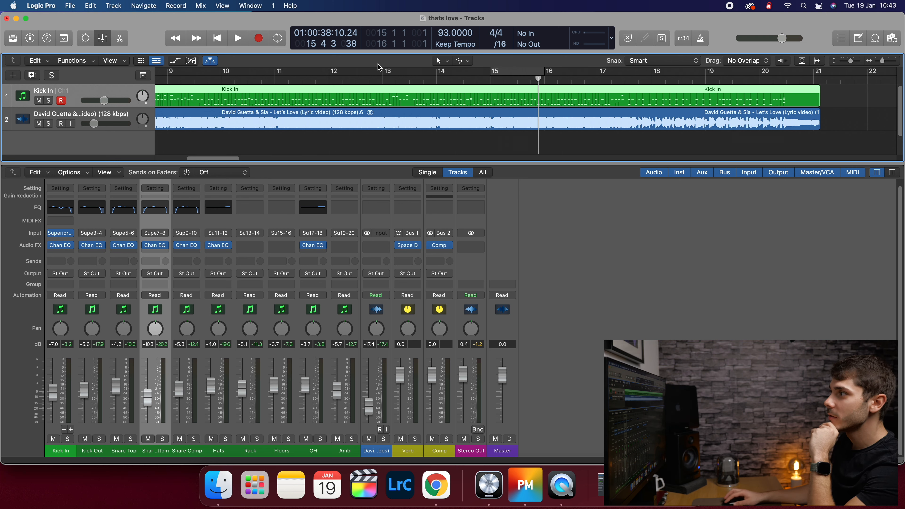
left_click(383, 79)
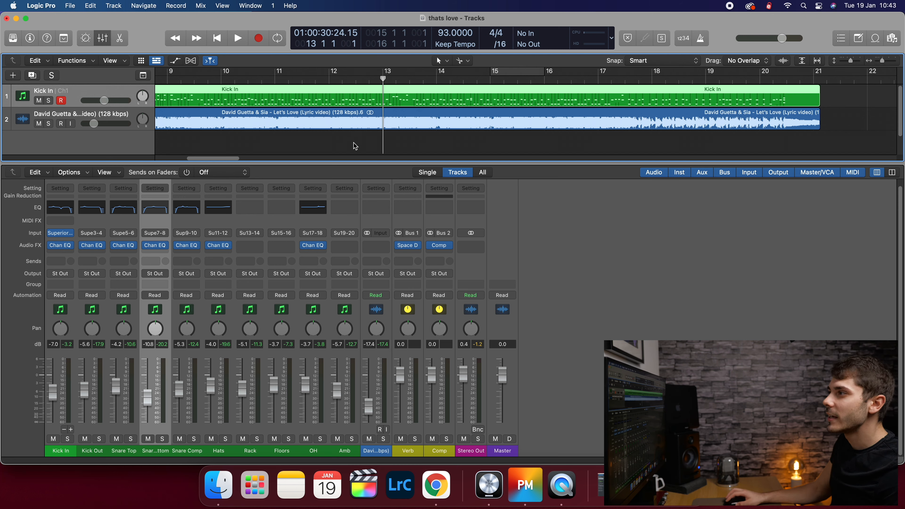
key("space")
left_click_drag(384, 71, 437, 71)
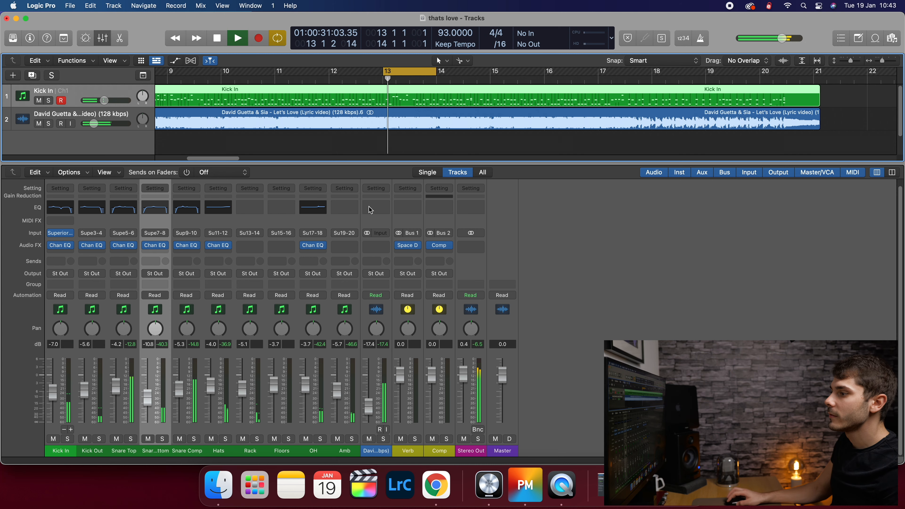
key("space")
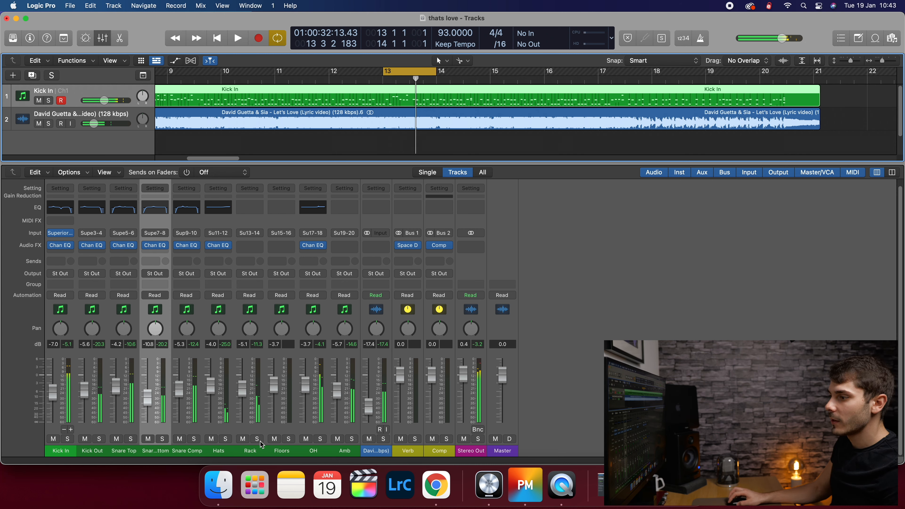
- Solo the Rack tom, start looping playback and insert a Channel EQ on Rack
left_click(259, 441)
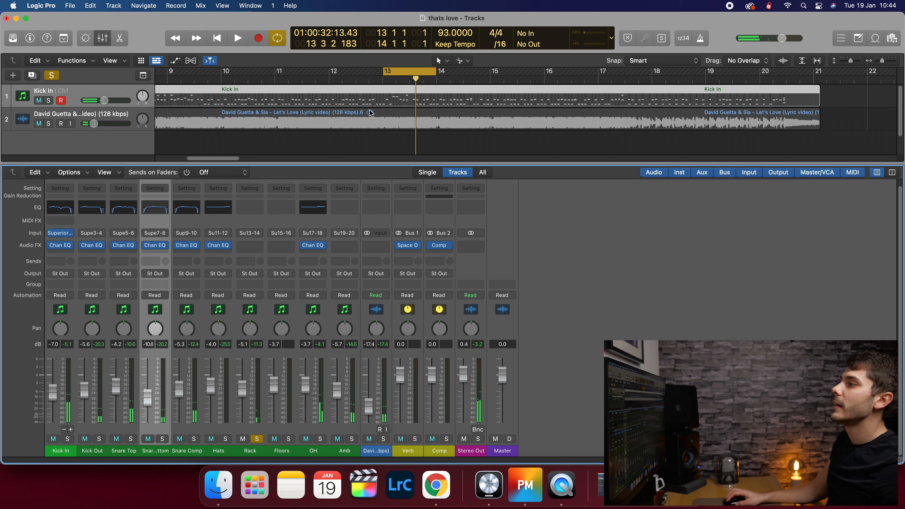
key("space")
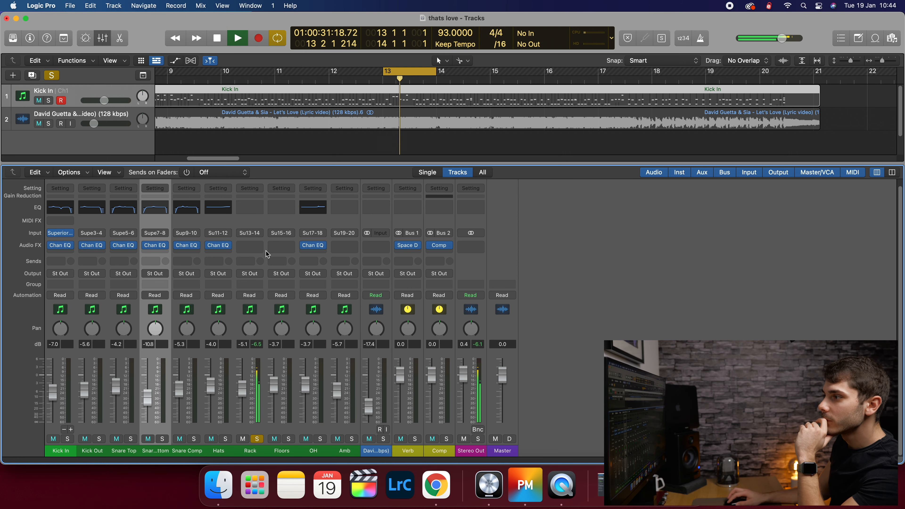
left_click(259, 247)
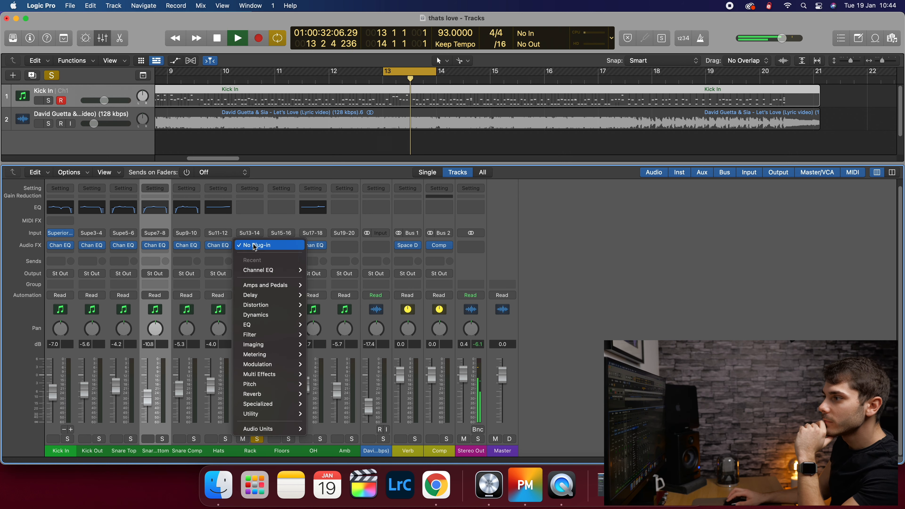
left_click(292, 273)
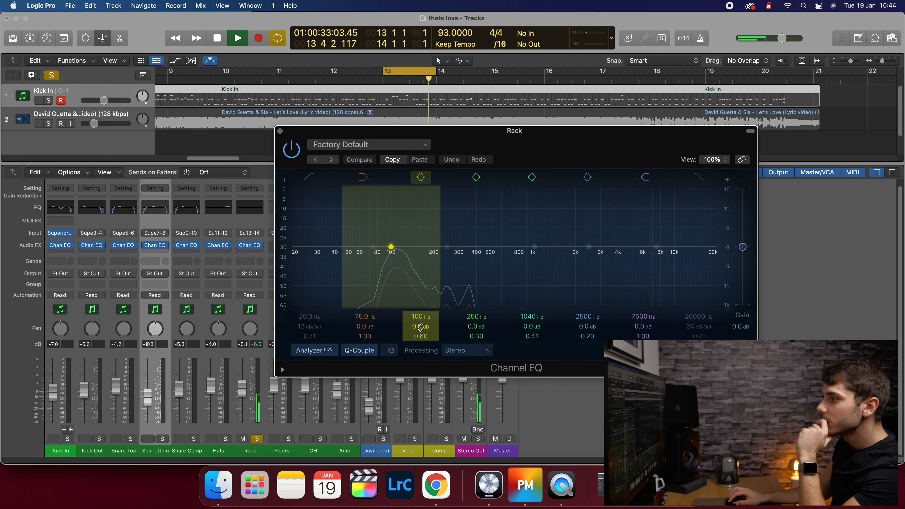
- Boost 127 Hz, add a narrow +2 dB bump at 338 Hz and cut 2.6 dB near 1040 Hz
left_click_drag(391, 246, 405, 234)
left_click_drag(421, 336, 422, 325)
left_click_drag(476, 317, 476, 319)
left_click_drag(476, 336, 477, 326)
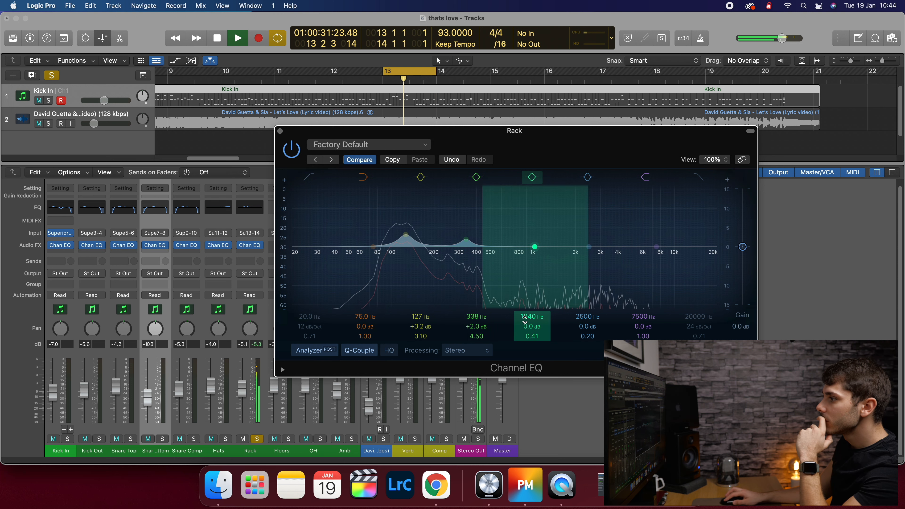
left_click_drag(533, 326, 533, 336)
left_click_drag(533, 336, 533, 331)
- Replay the Rack tom and shift the cut band up to about 1400 Hz
key("space")
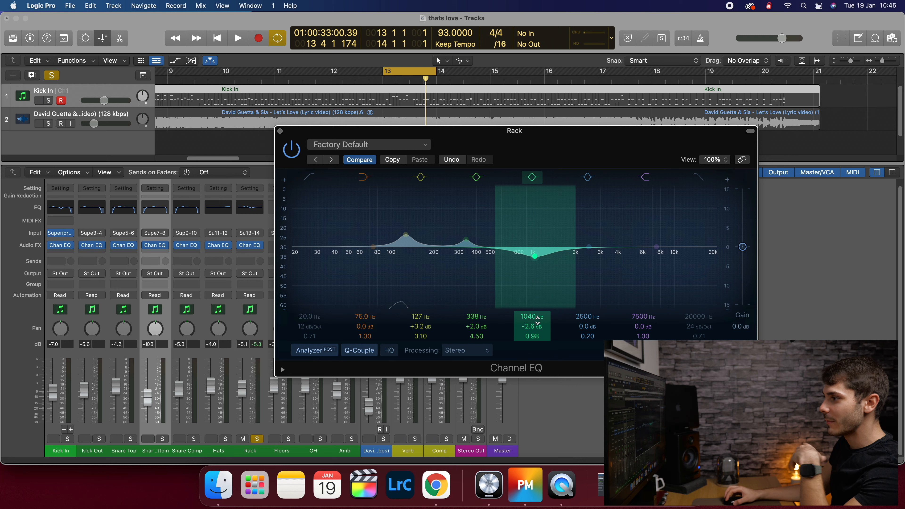
key("space")
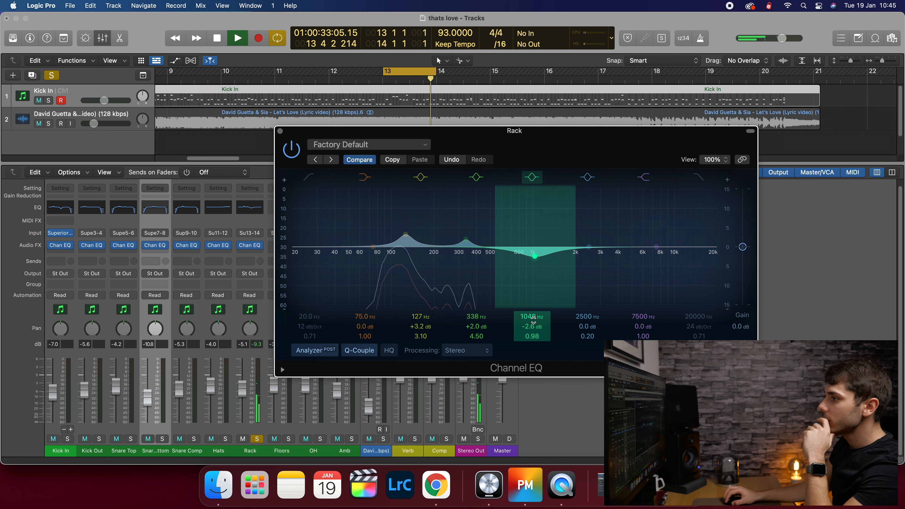
left_click_drag(534, 318, 534, 309)
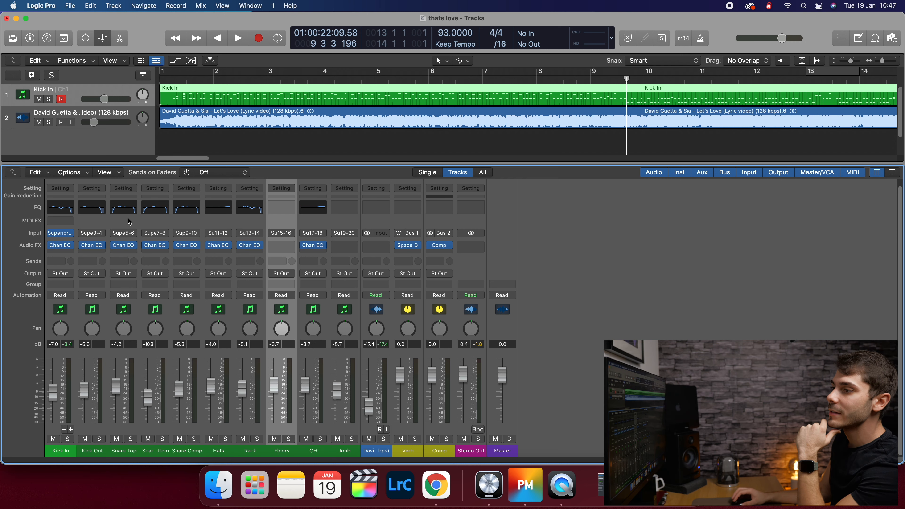
- Set the loop range to bars 10–11 and solo Kick In
mouse_move(634, 64)
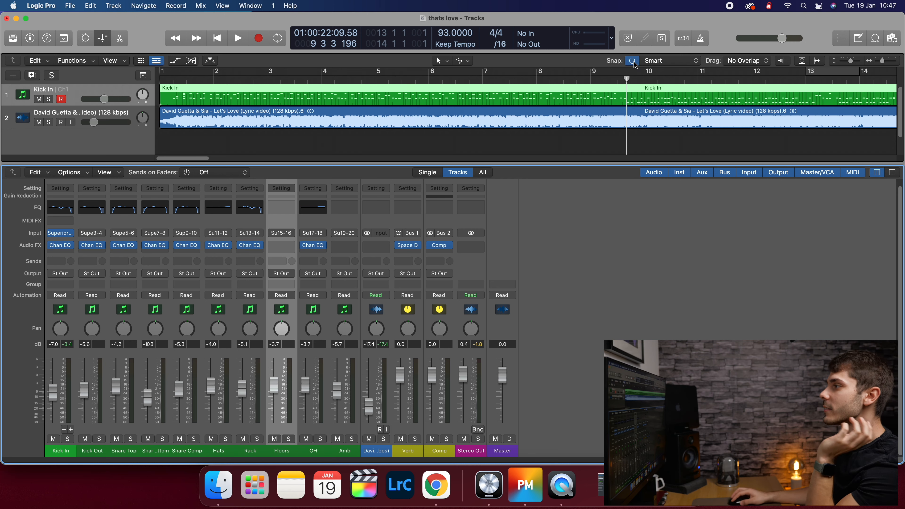
left_click_drag(352, 72, 393, 72)
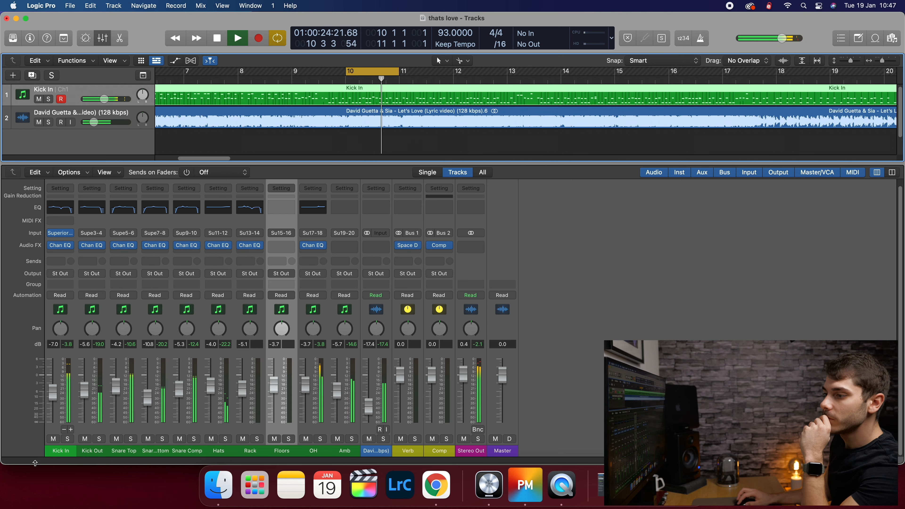
left_click(67, 439)
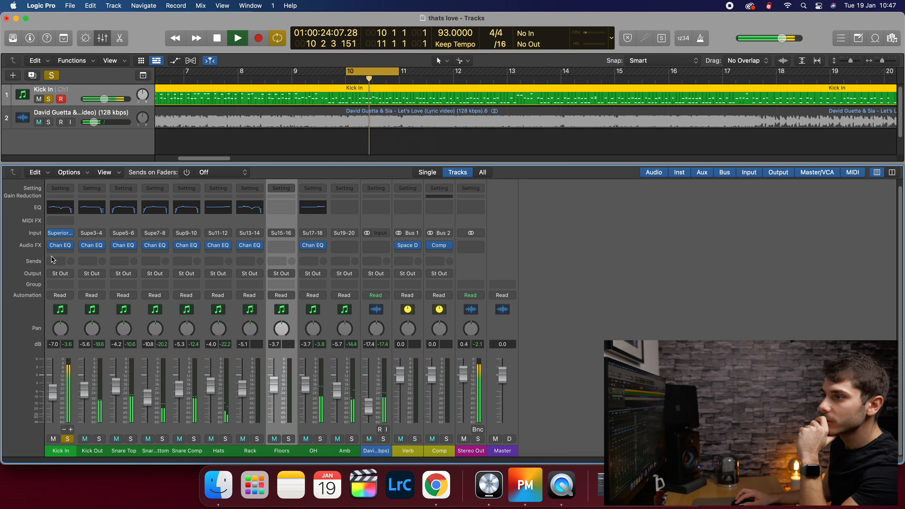
- Insert a Dynamics Compressor on Kick In and move its window aside
left_click(59, 253)
mouse_move(74, 320)
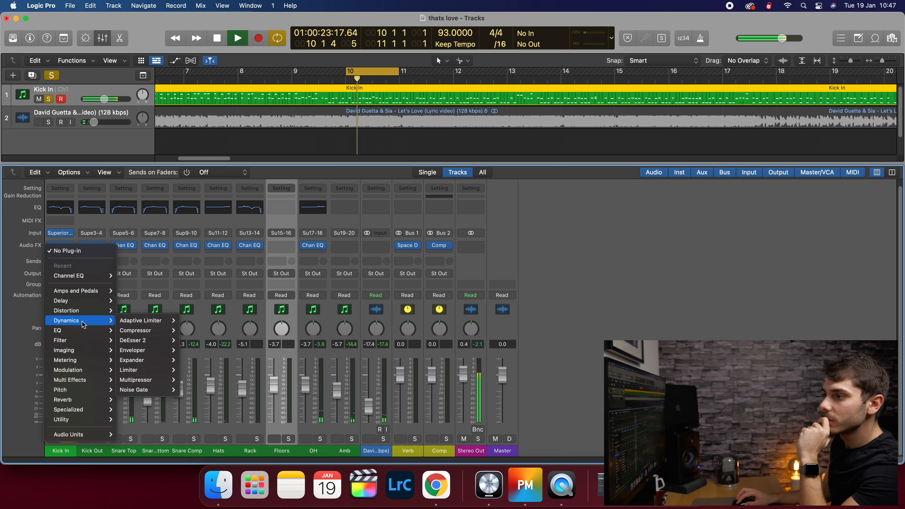
mouse_move(146, 339)
left_click(191, 330)
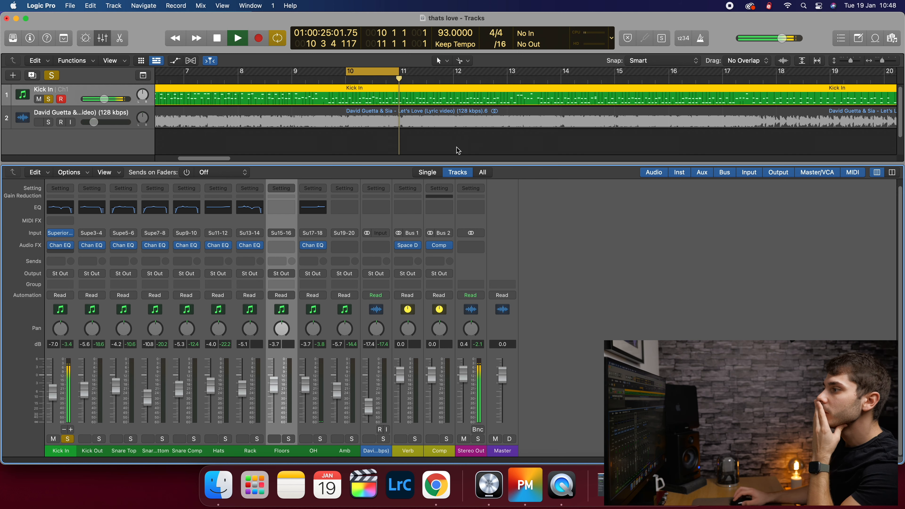
left_click_drag(522, 102, 546, 90)
key("space")
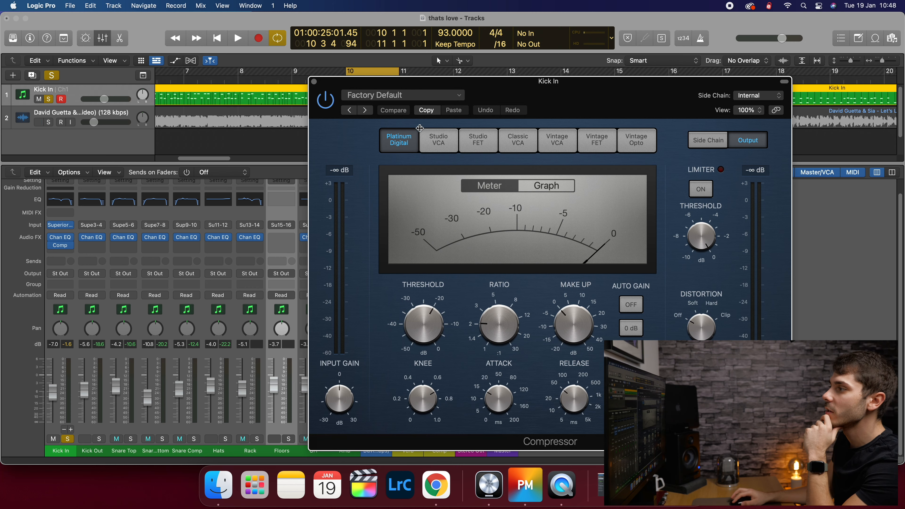
- Compare the Studio VCA and Platinum Digital compressor models, then start playback
left_click(422, 139)
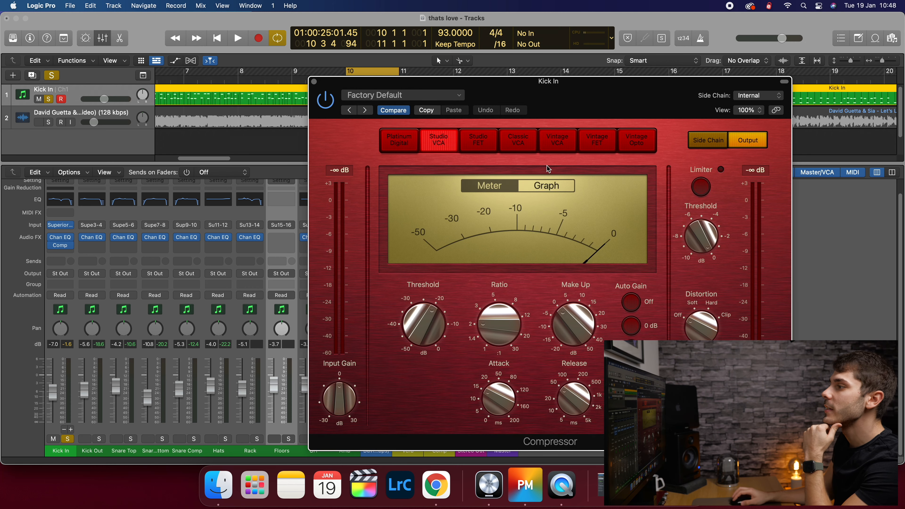
left_click(415, 139)
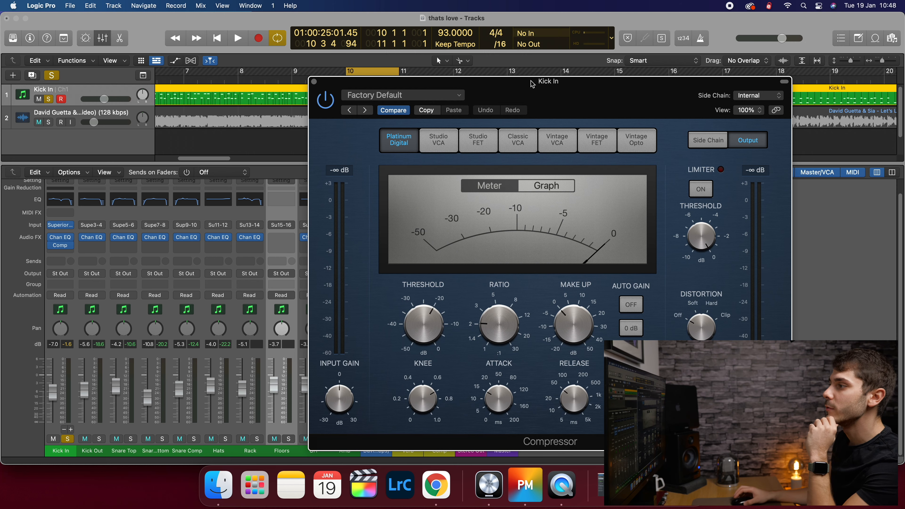
left_click_drag(551, 83, 475, 64)
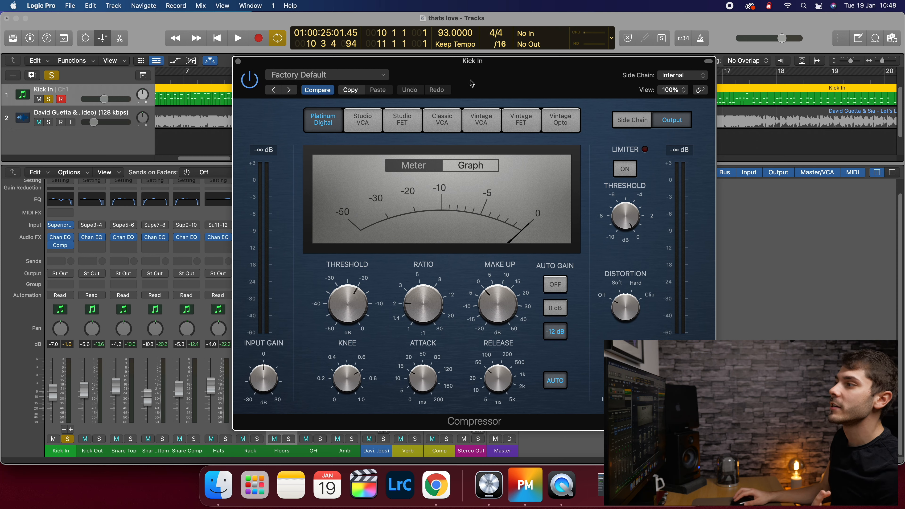
key("space")
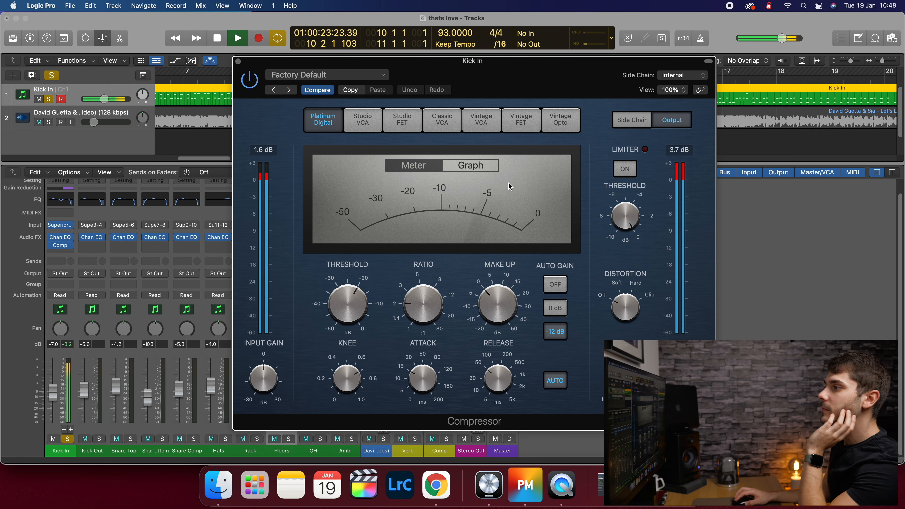
- Audition Studio VCA, Studio FET, Classic VCA, Vintage VCA and Vintage FET models on Kick In
left_click(362, 121)
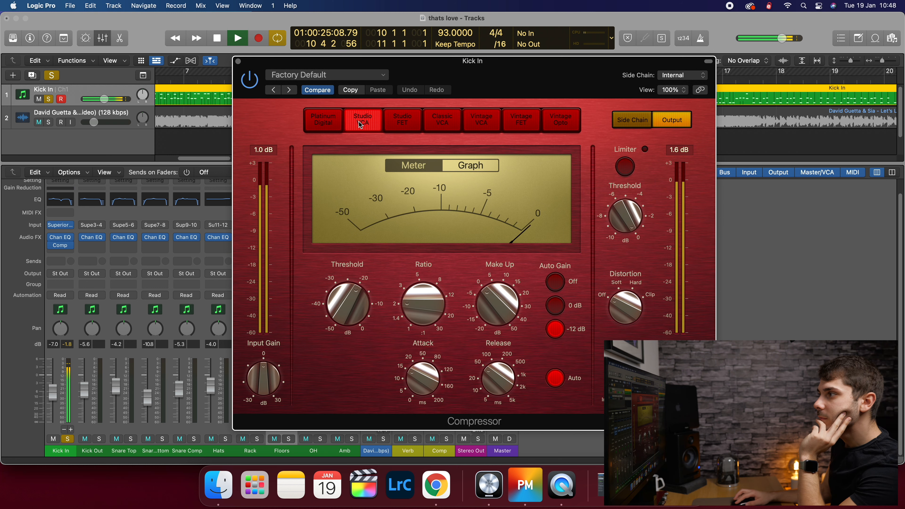
left_click(401, 122)
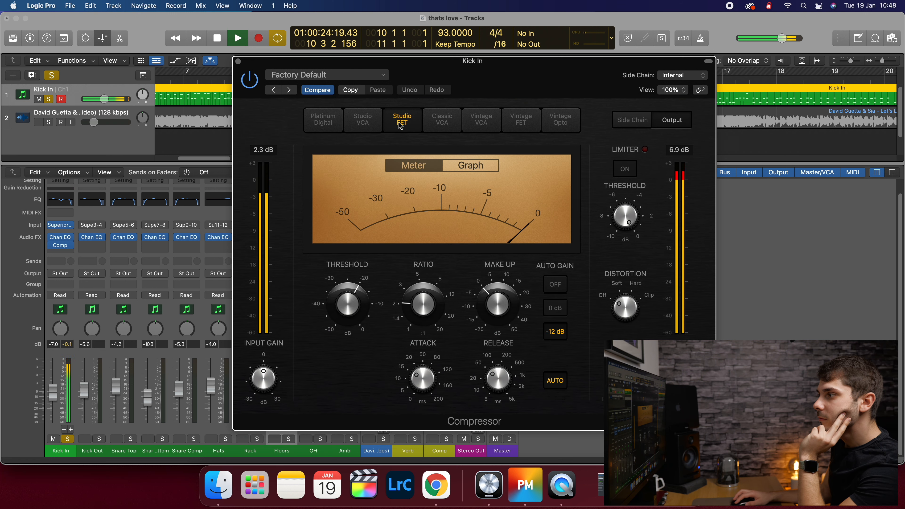
left_click(439, 125)
left_click(481, 121)
left_click(520, 127)
left_click(442, 121)
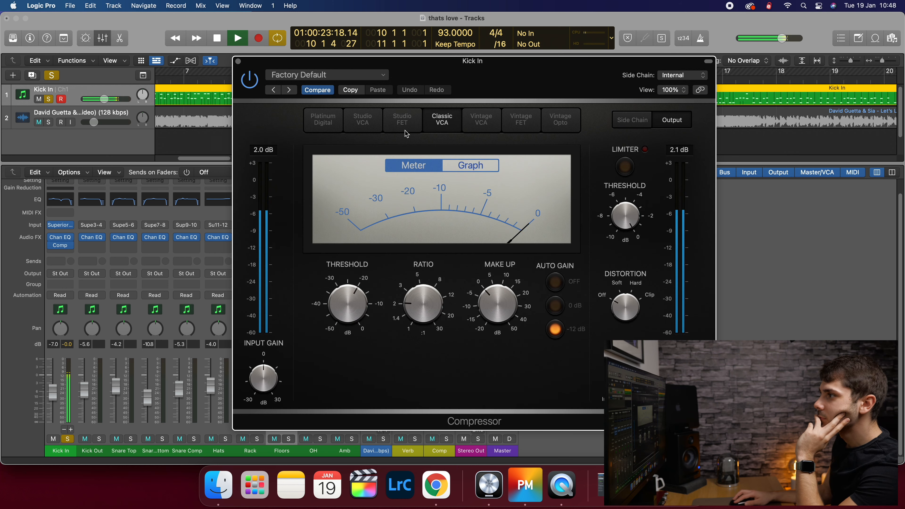
left_click(402, 121)
key("space")
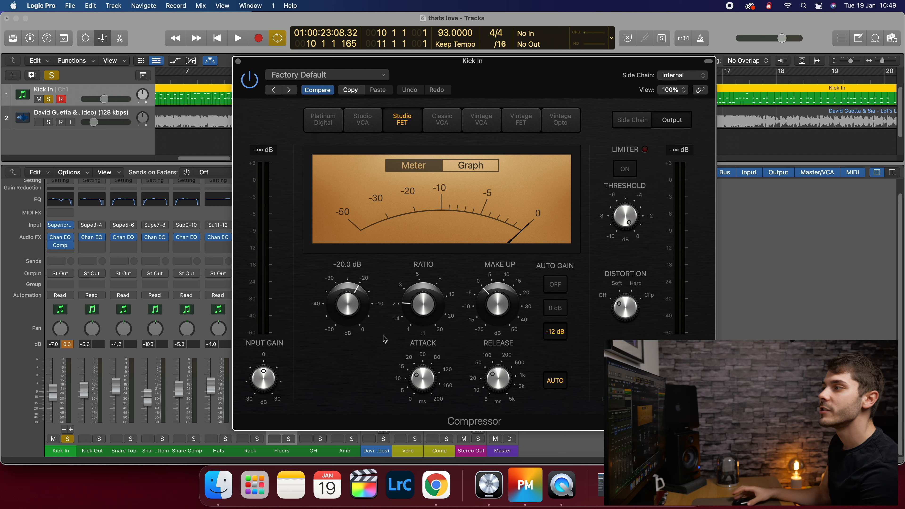
left_click(374, 126)
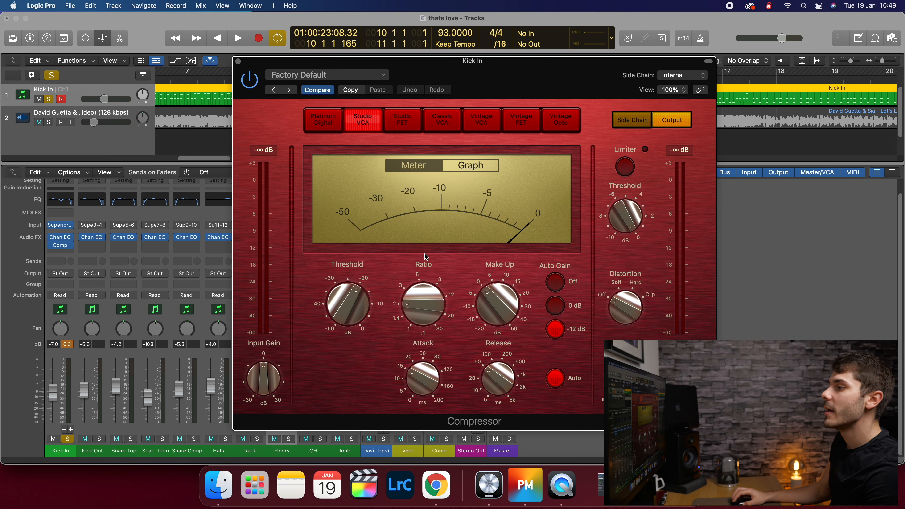
left_click(337, 120)
- Use the Classic VCA model, turn Auto Gain off and raise output gain slightly
left_click(442, 119)
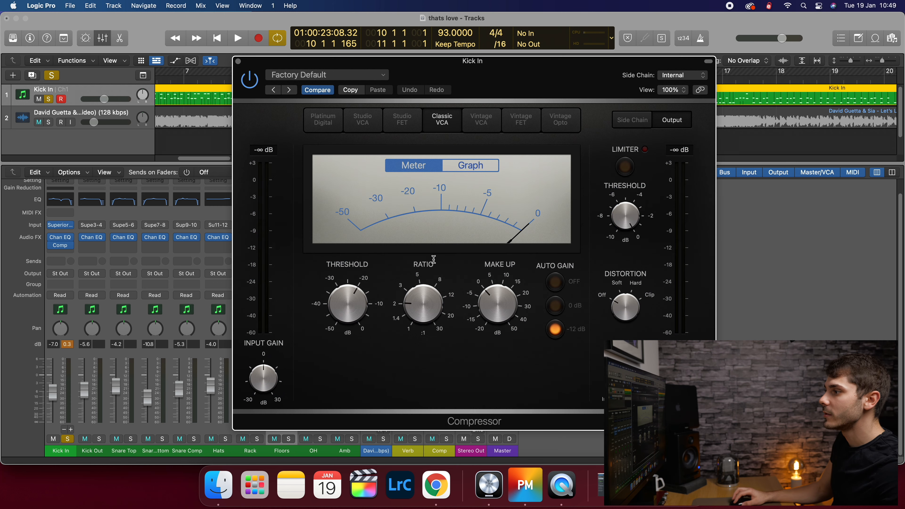
key("space")
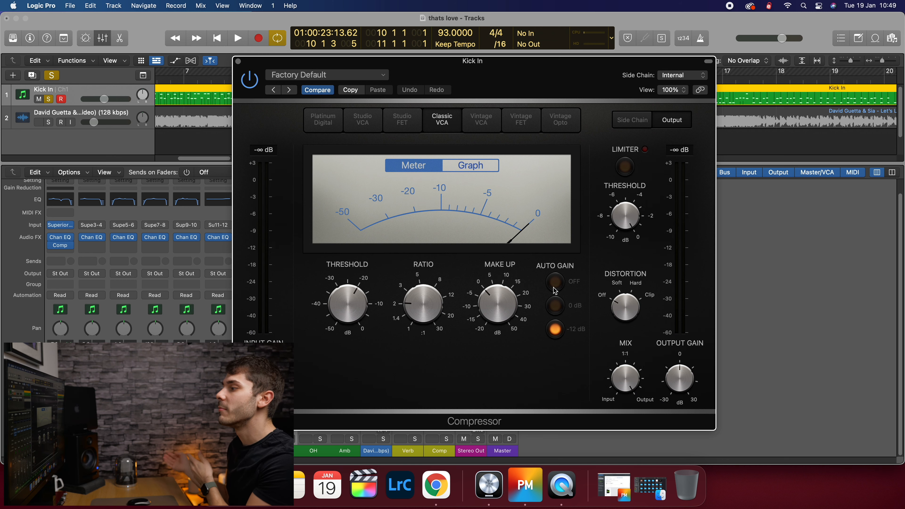
left_click(554, 285)
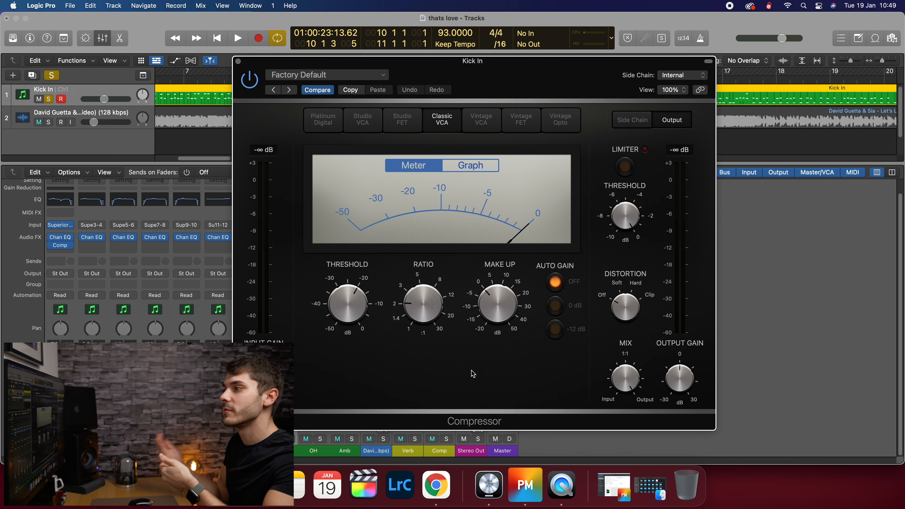
key("space")
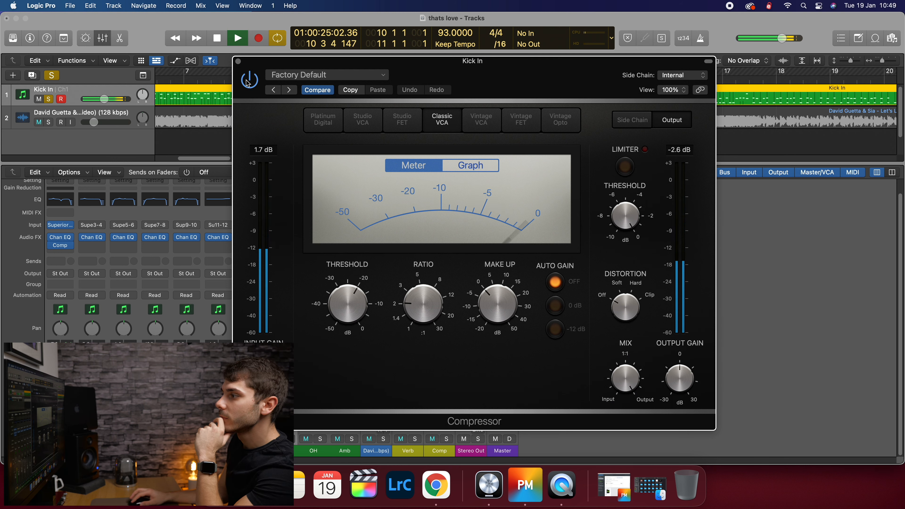
mouse_move(638, 386)
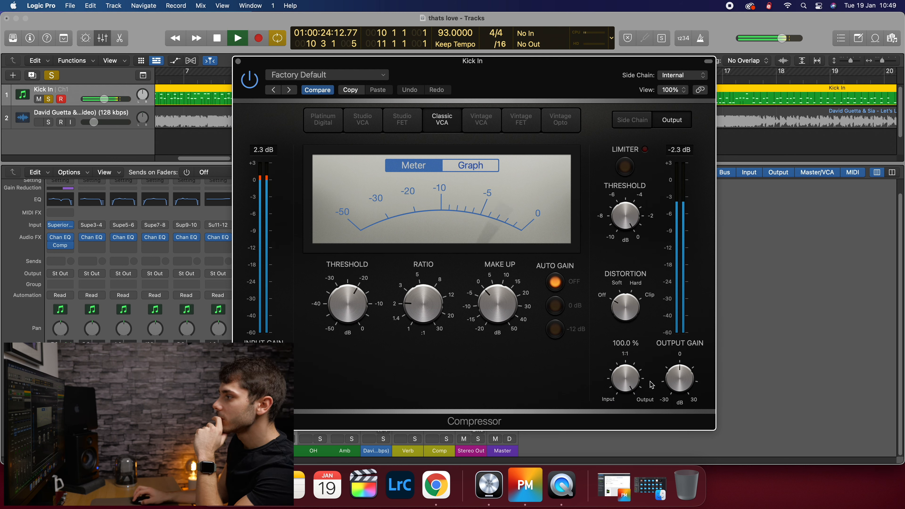
left_click_drag(685, 396, 685, 391)
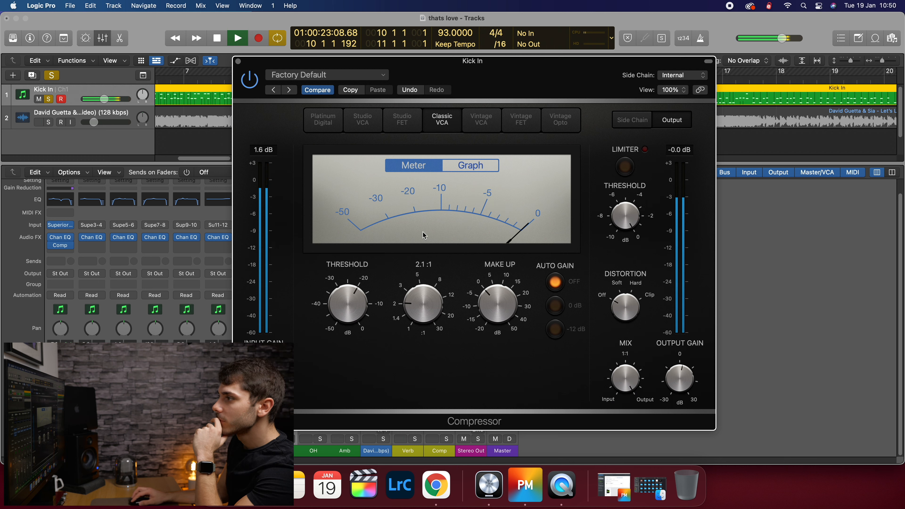
- Show the compression graph instead of the meter and watch it during playback
left_click(479, 164)
mouse_move(441, 306)
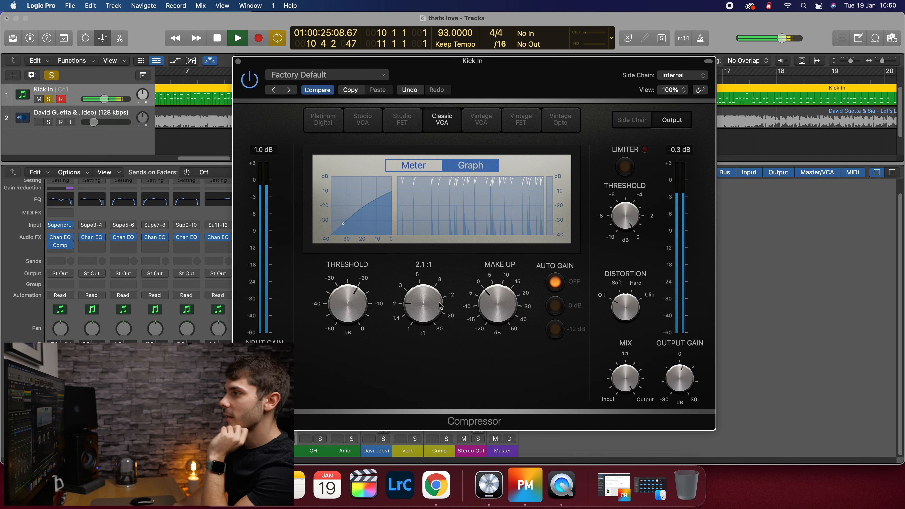
key("space")
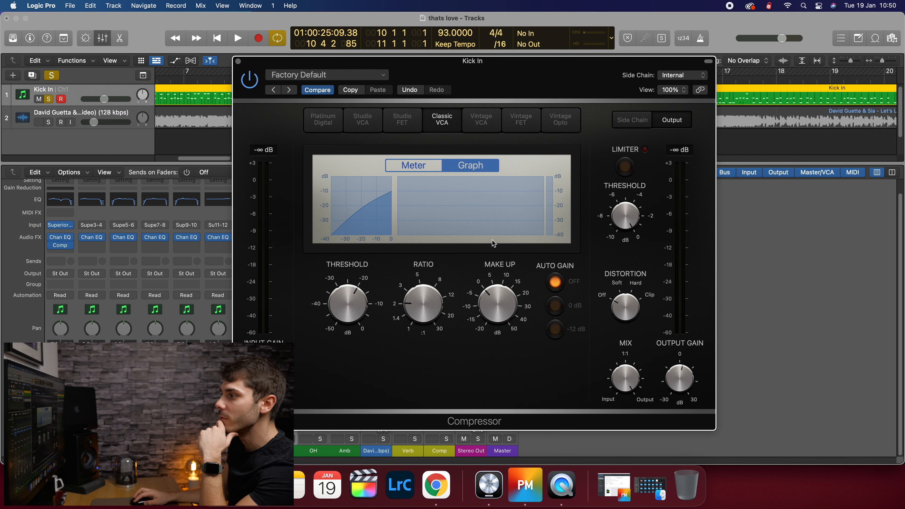
key("space")
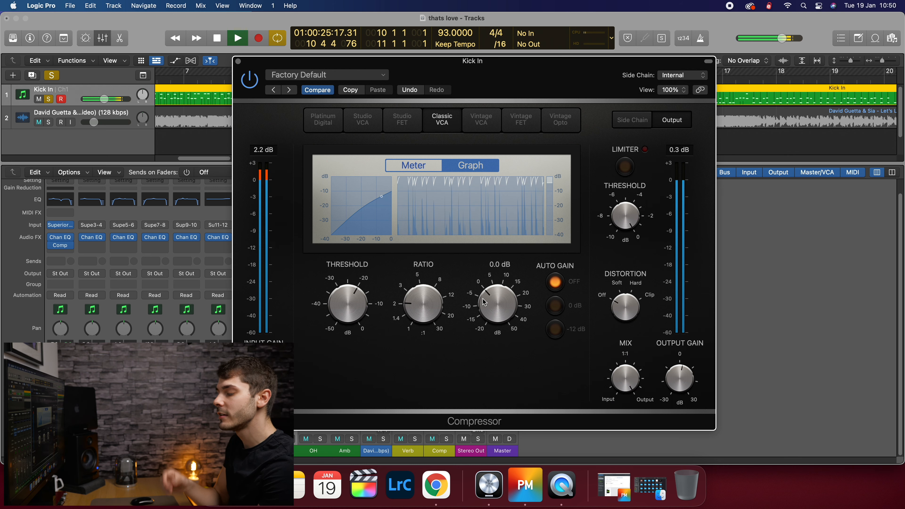
key("space")
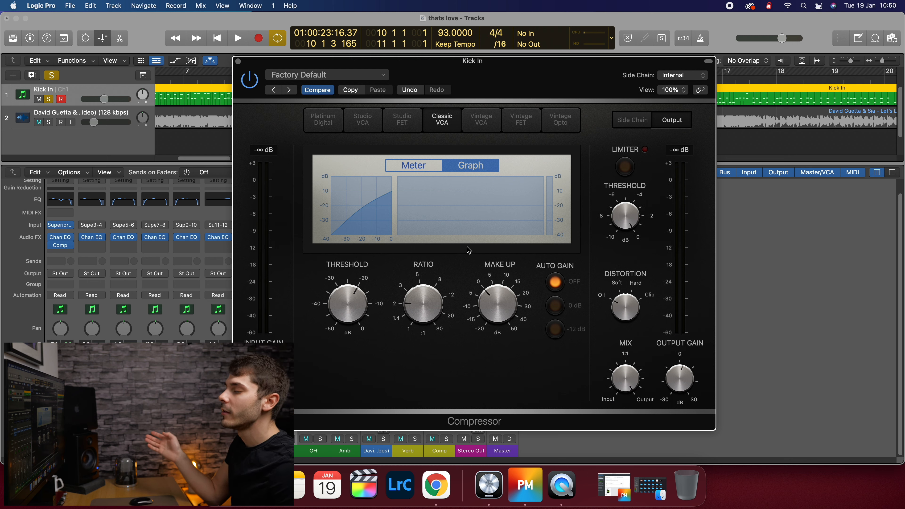
key("space")
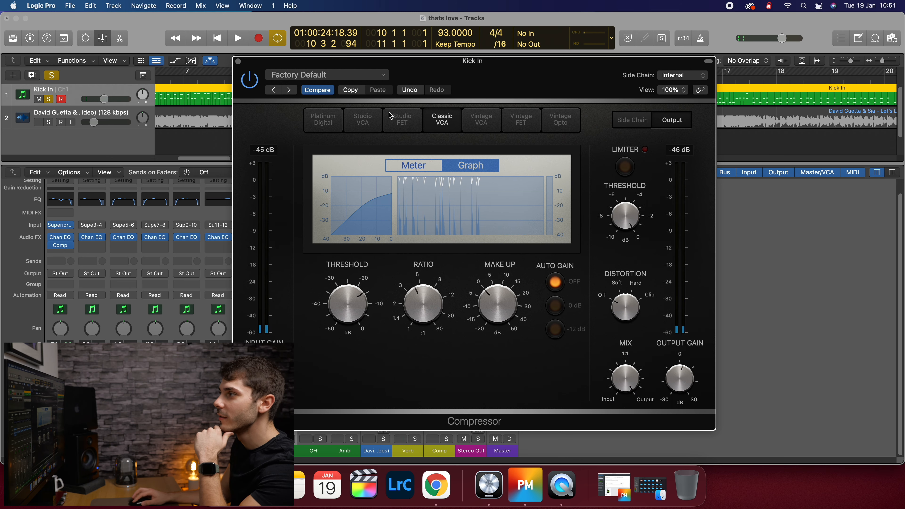
- Try Studio FET and Studio VCA, then choose Platinum Digital with release raised to about 1000 ms
left_click(401, 119)
left_click(363, 120)
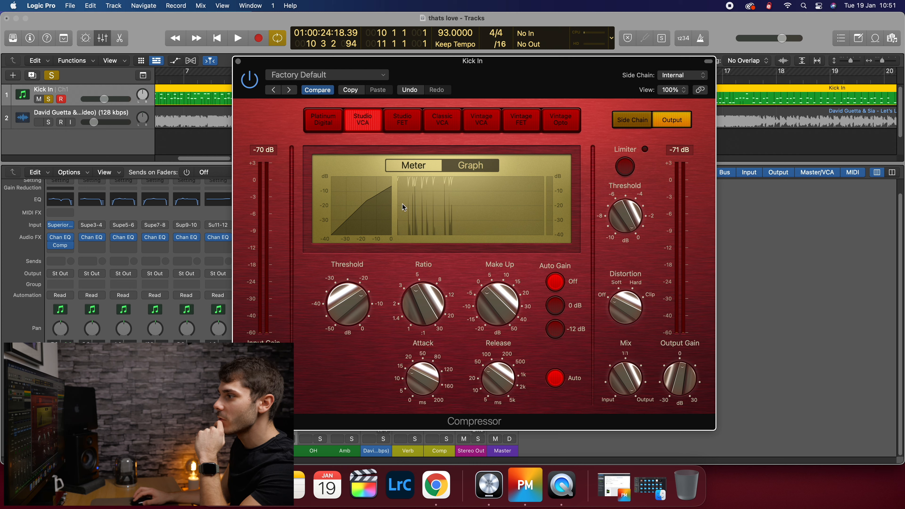
left_click(323, 121)
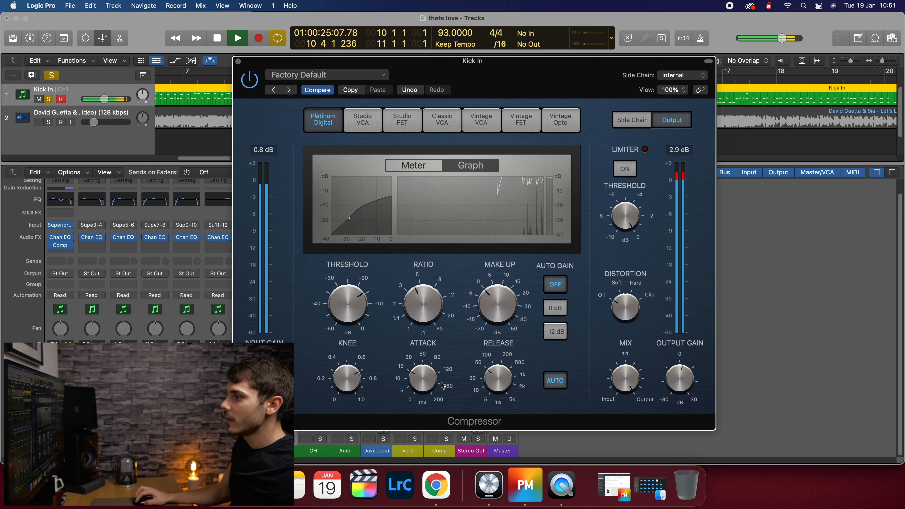
left_click_drag(500, 361, 502, 344)
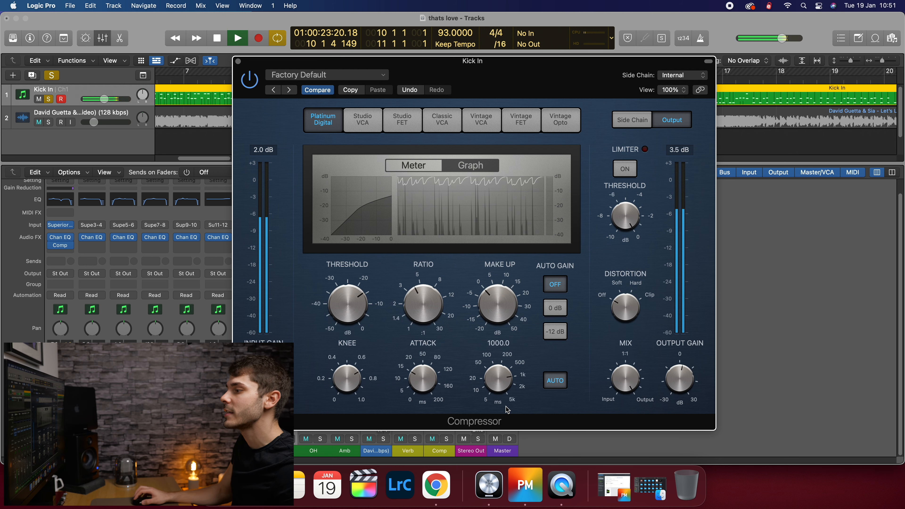
key("space")
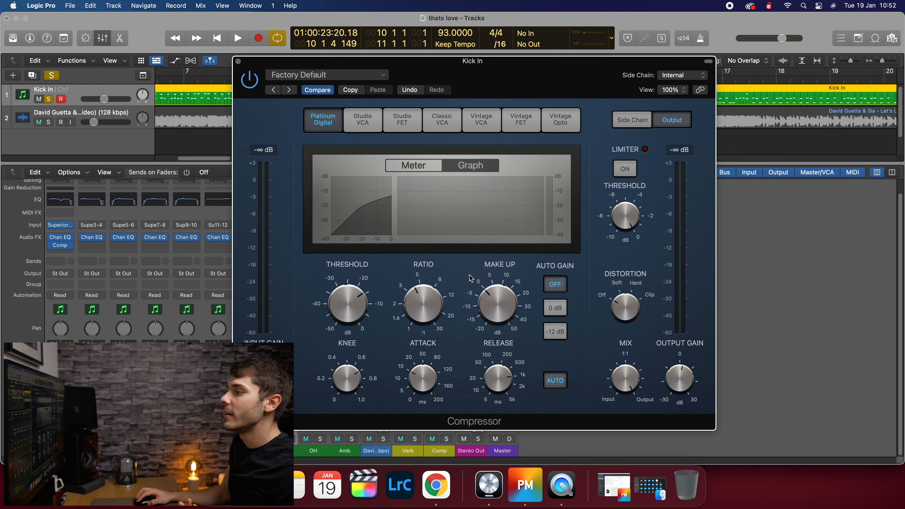
- Switch the Kick In compressor to Classic VCA and lower its threshold to -17.5 dB
left_click(410, 124)
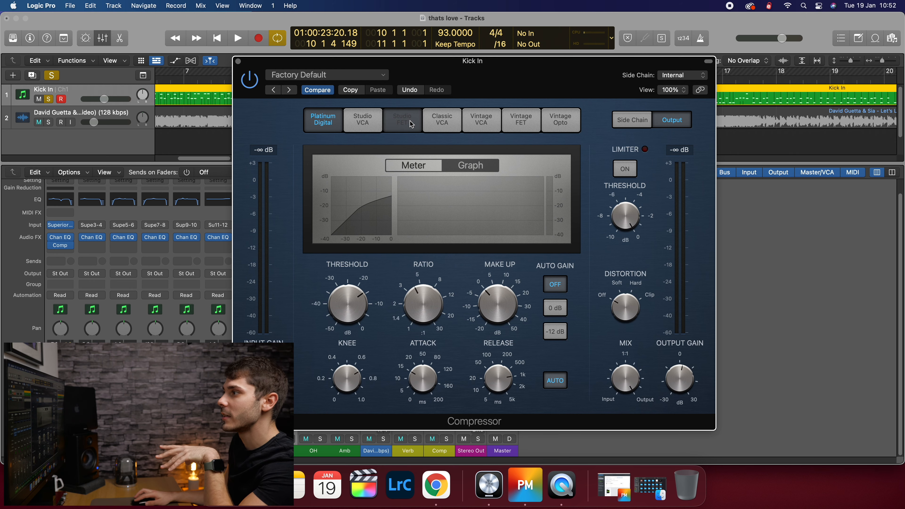
left_click(441, 120)
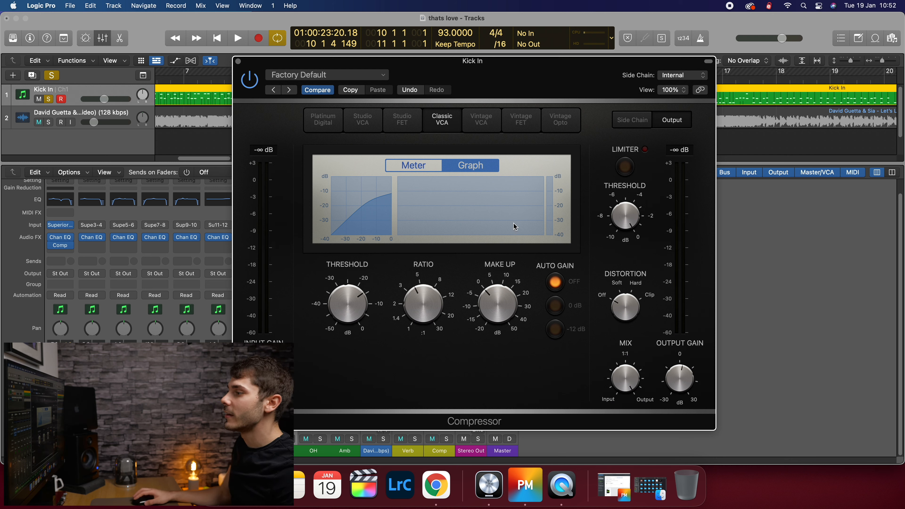
key("space")
left_click_drag(349, 310, 349, 312)
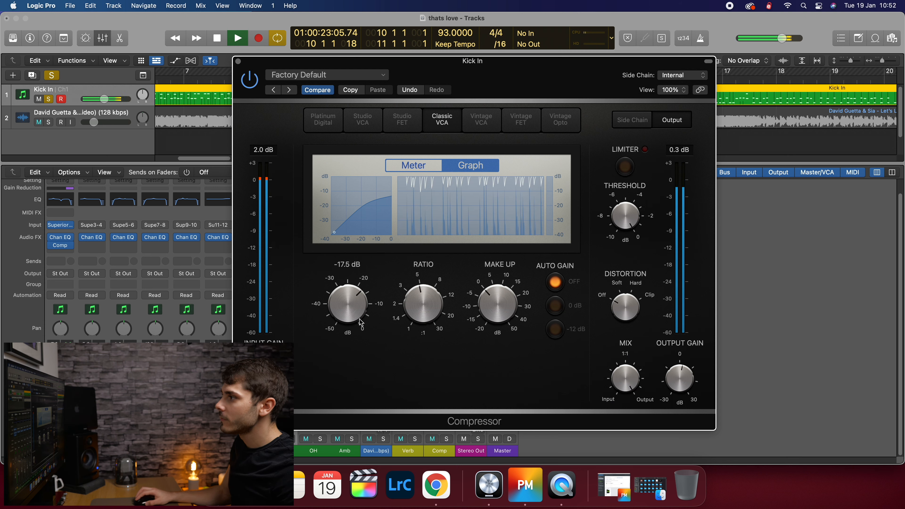
key("space")
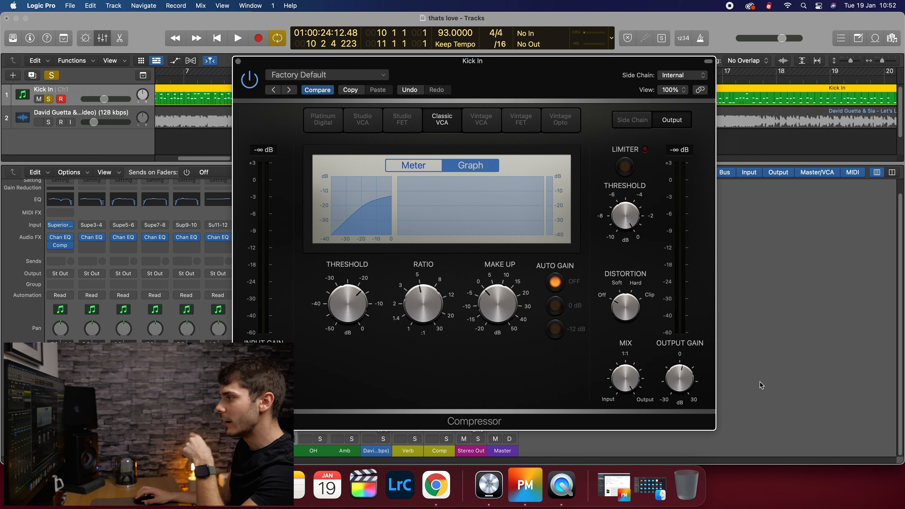
mouse_move(314, 298)
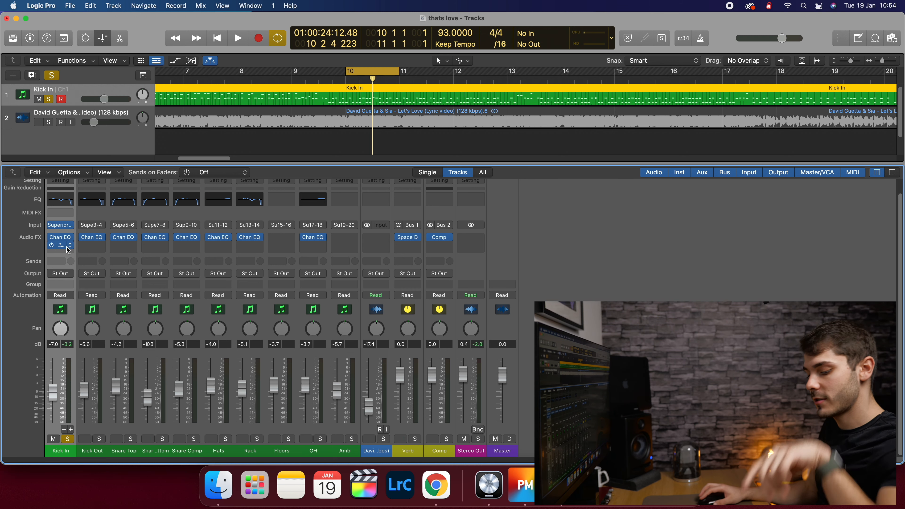
- Copy the Kick In compressor to Kick Out and play both kicks from bar 10
left_click_drag(62, 245, 89, 249)
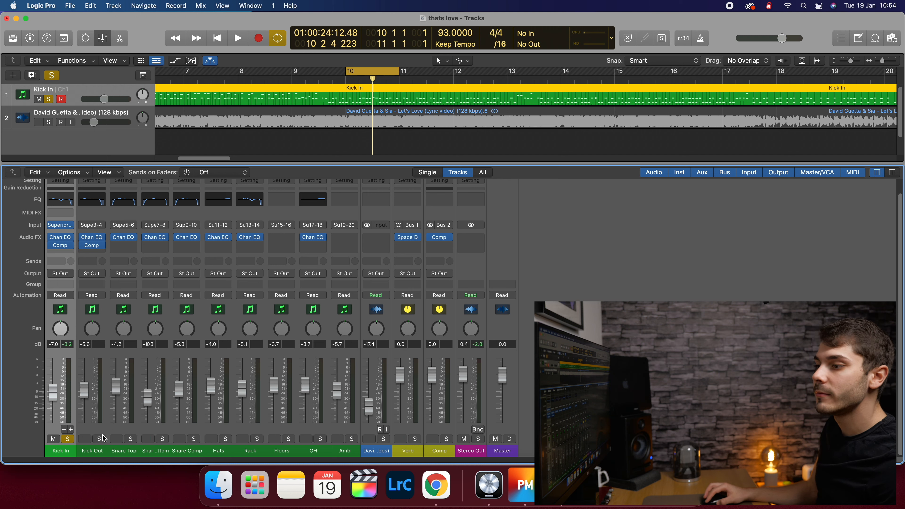
key("space")
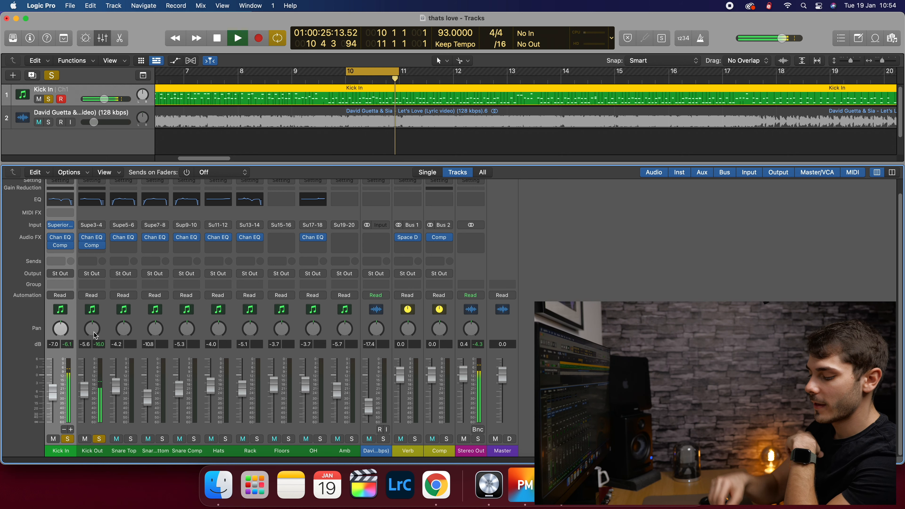
key("space")
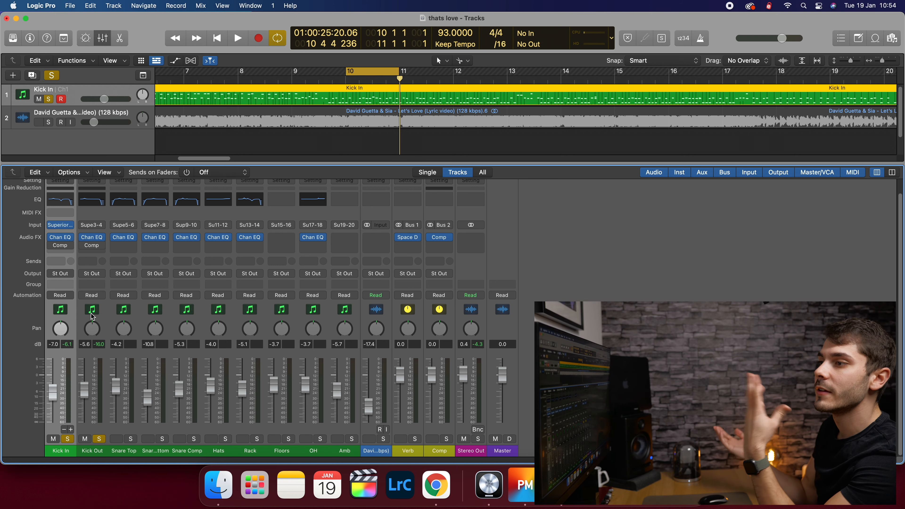
key("space")
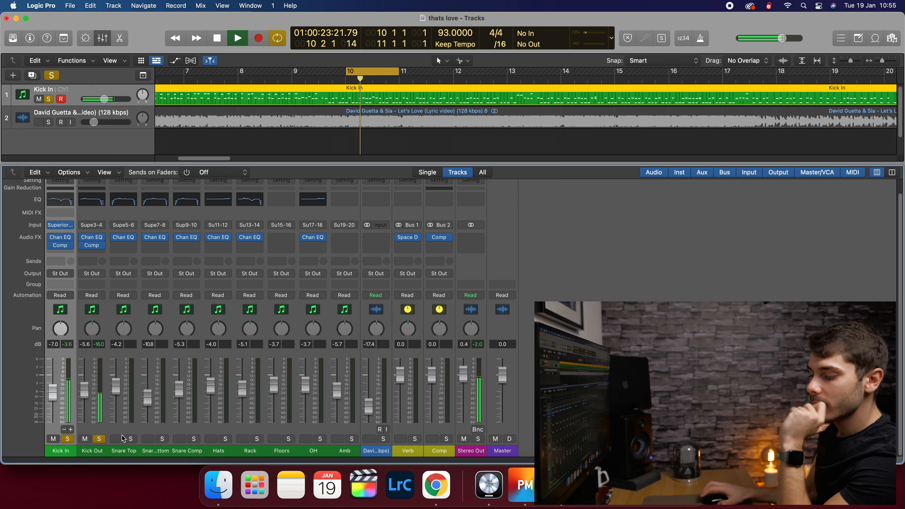
key("space")
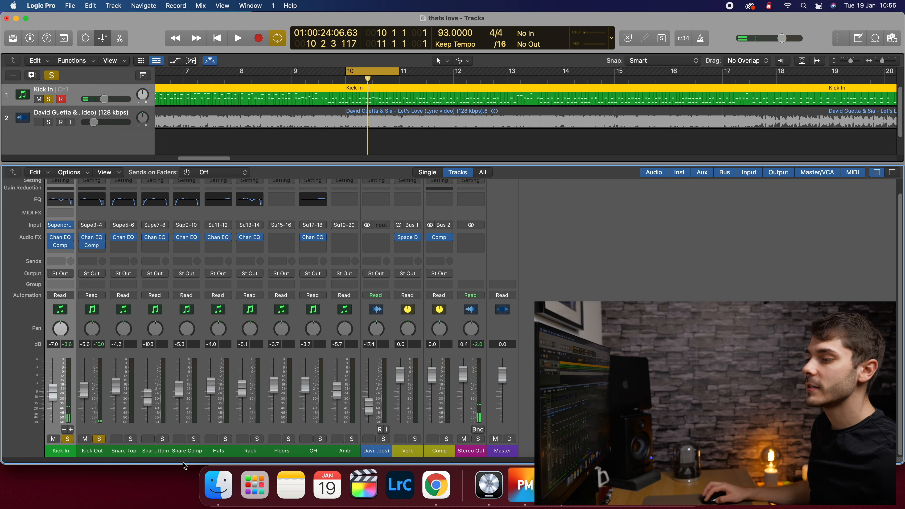
- Unsolo the kicks, solo Snare Top and start playback
left_click(121, 451)
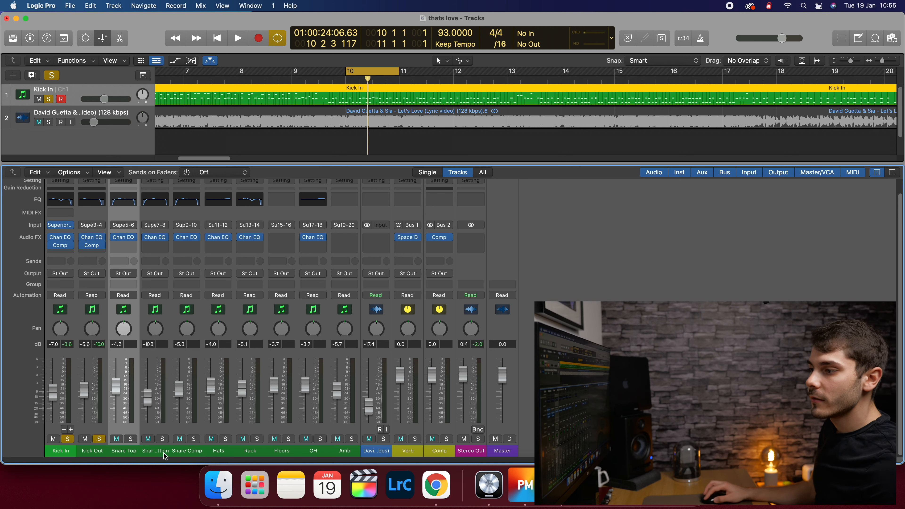
left_click(121, 246)
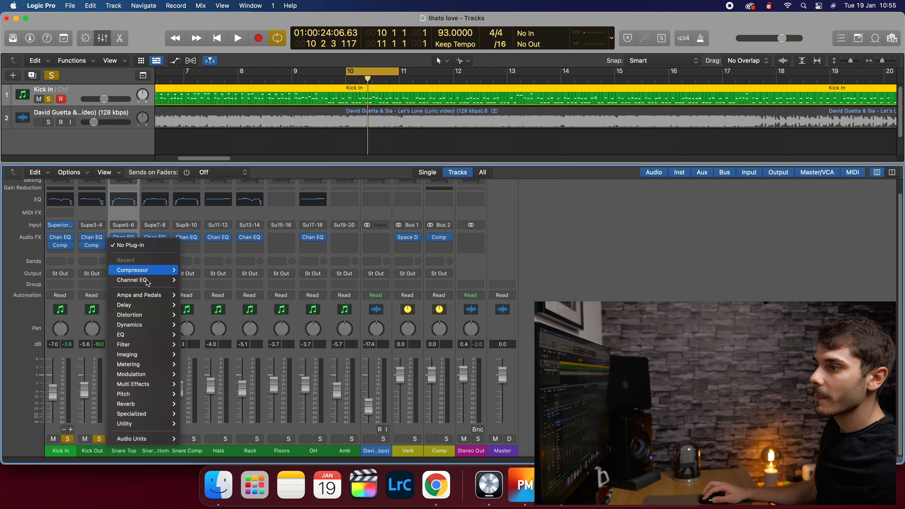
left_click(92, 457)
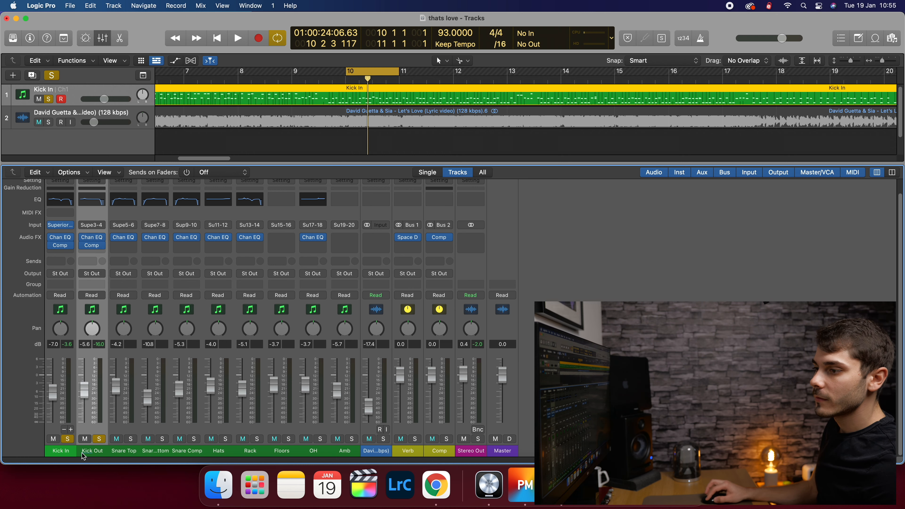
left_click(99, 439, "alt")
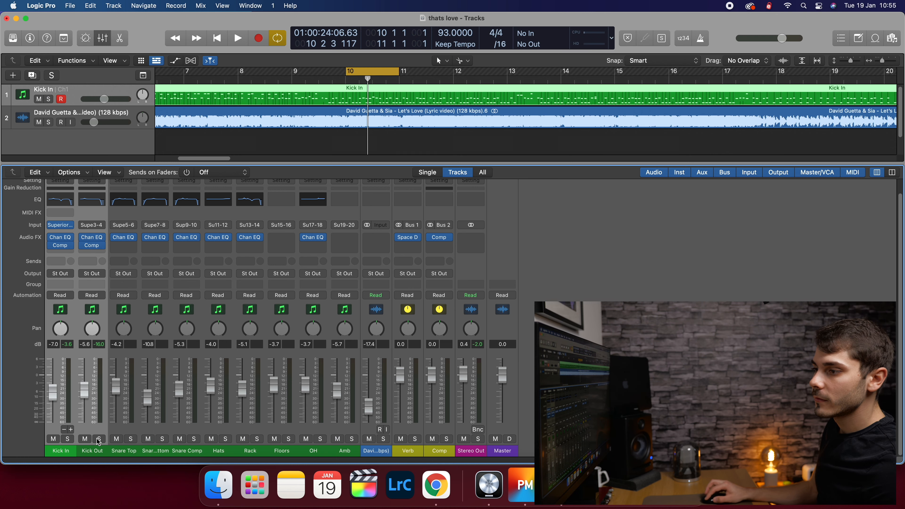
left_click(130, 441)
key("space")
- Insert a Compressor on Snare Top using the Classic VCA model
left_click(132, 456)
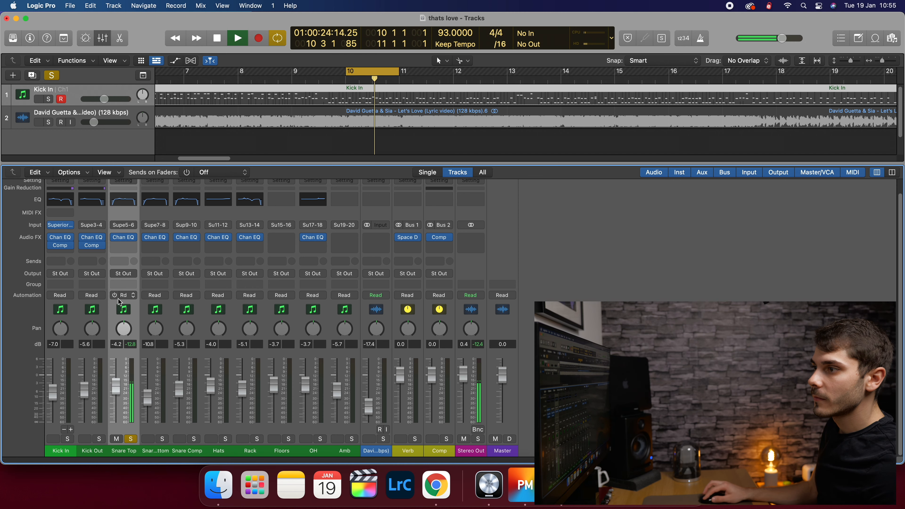
left_click(123, 245)
mouse_move(143, 328)
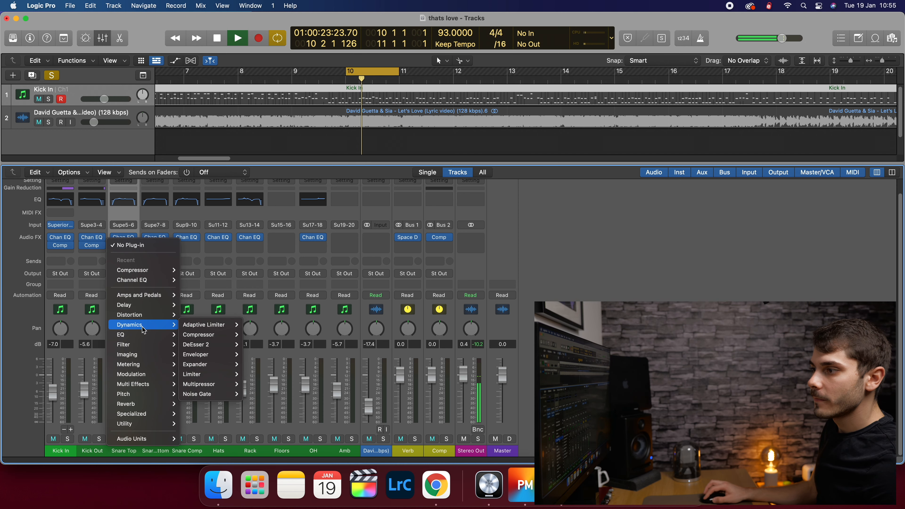
left_click(199, 334)
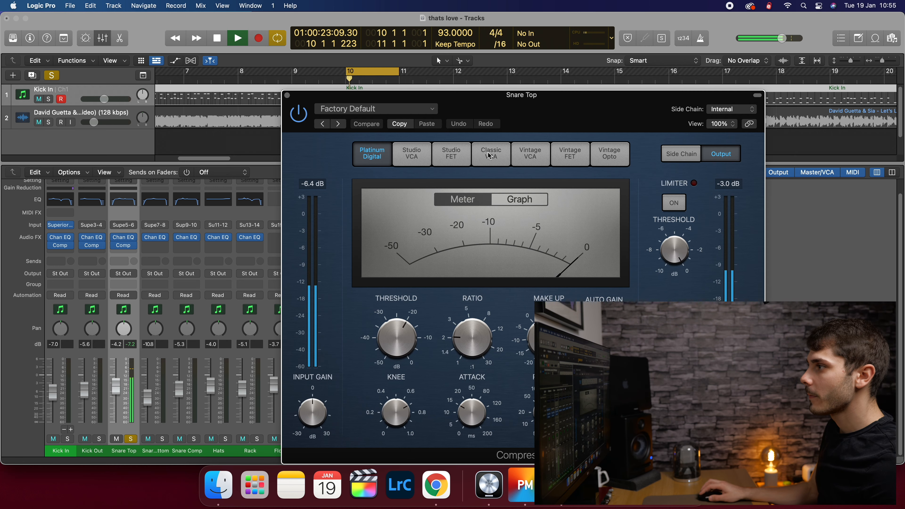
left_click(490, 154)
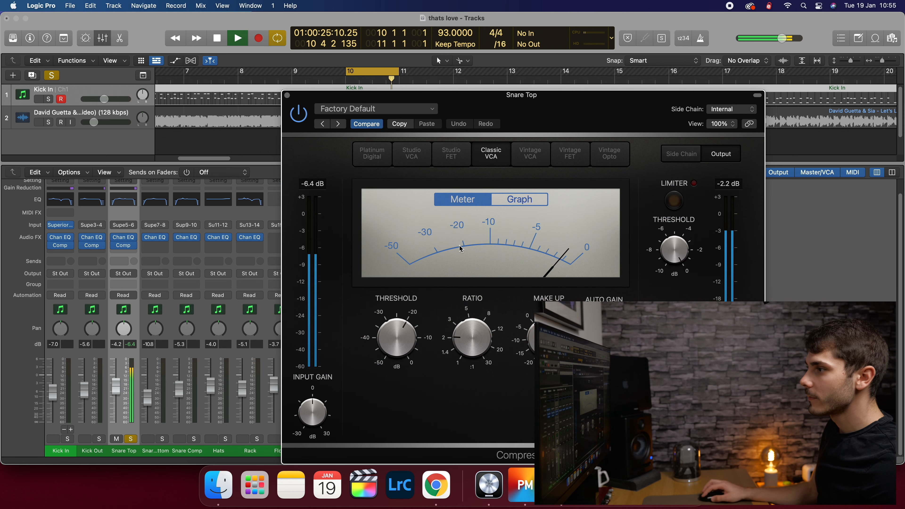
left_click_drag(532, 121, 447, 100)
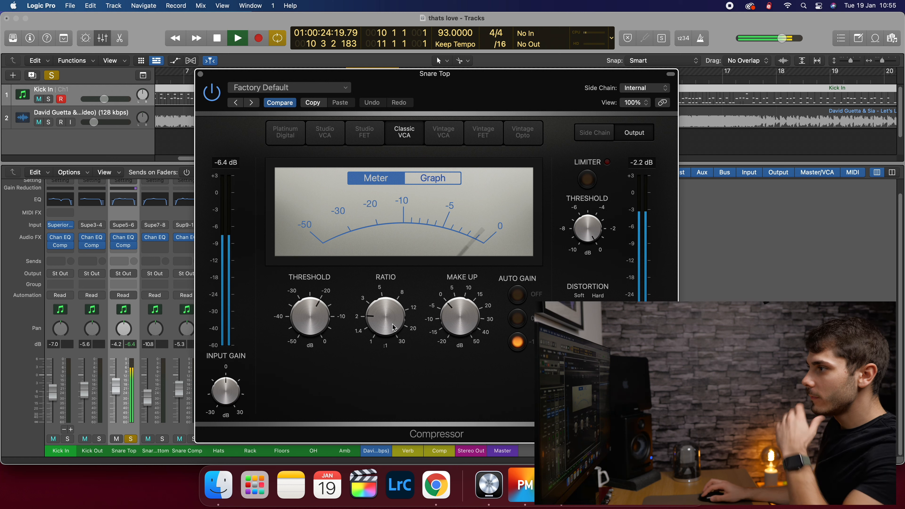
- Show the graph, turn off auto gain and set threshold to -30 dB, then close the window
left_click(433, 178)
left_click_drag(463, 316, 461, 348)
left_click(517, 295)
left_click_drag(309, 319, 271, 320)
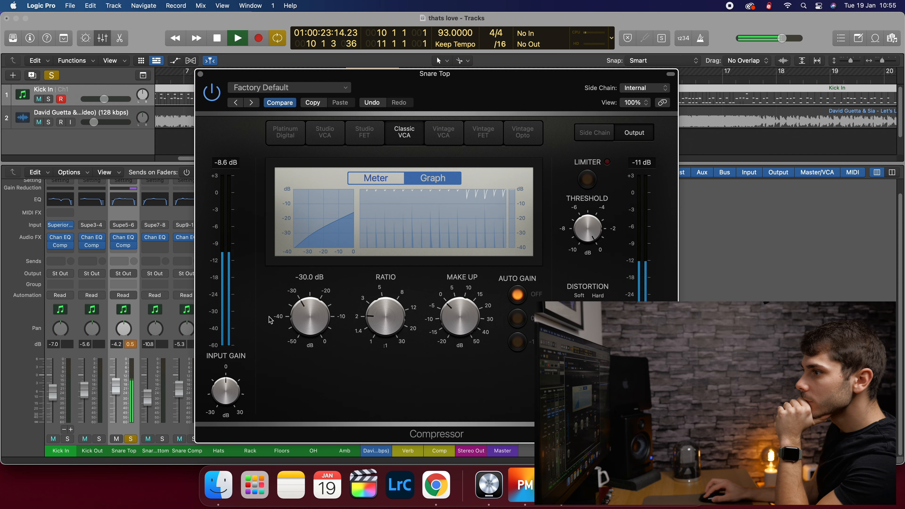
key("space")
left_click(201, 74)
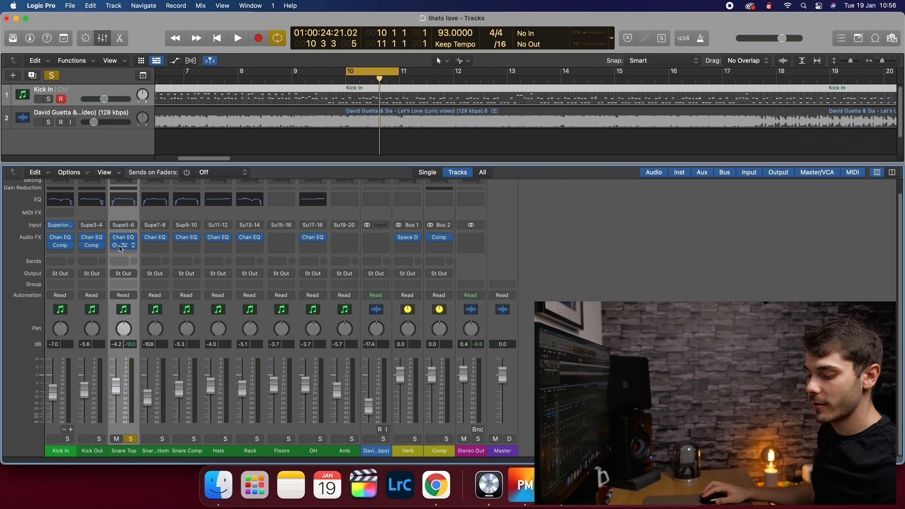
- Copy Snare Top's Compressor to Snare Bottom and Snare Comp, after their Channel EQs
left_click_drag(139, 248, 186, 246)
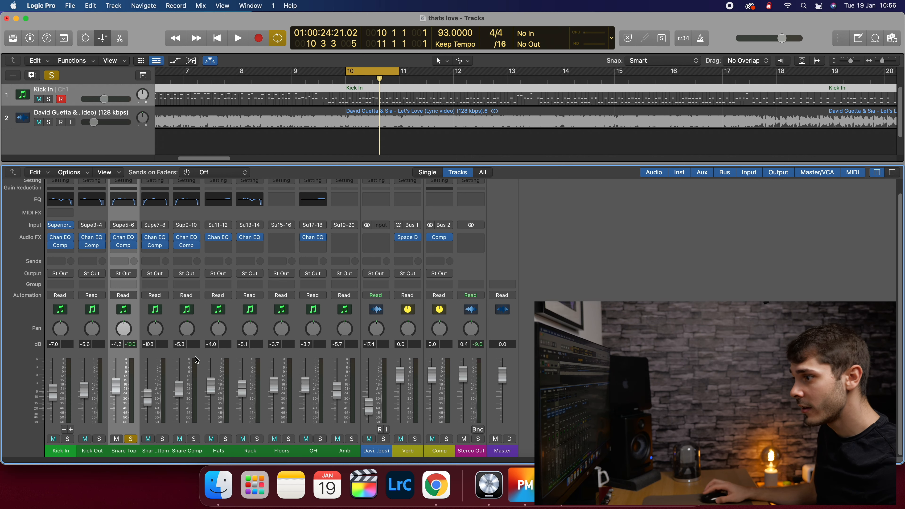
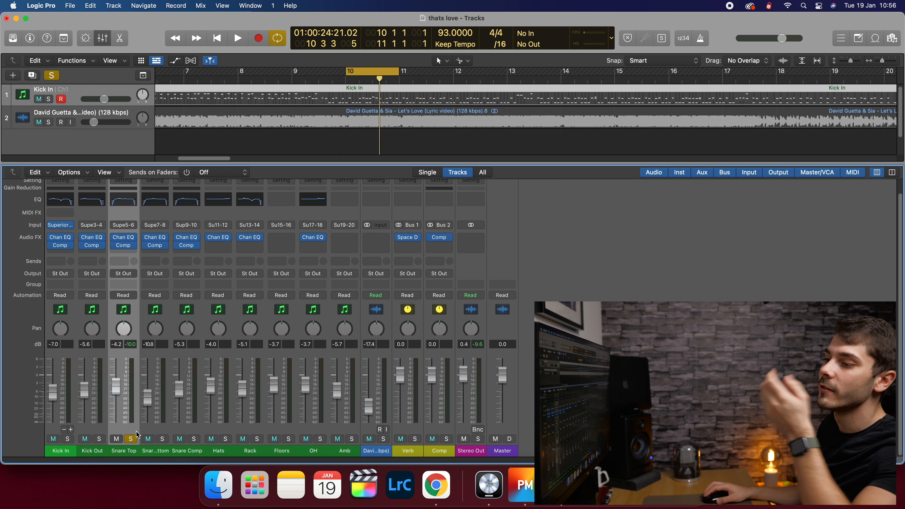
- Unsolo Snare Top, switch off cycle, play the full mix, and return to bar 13
left_click(131, 440)
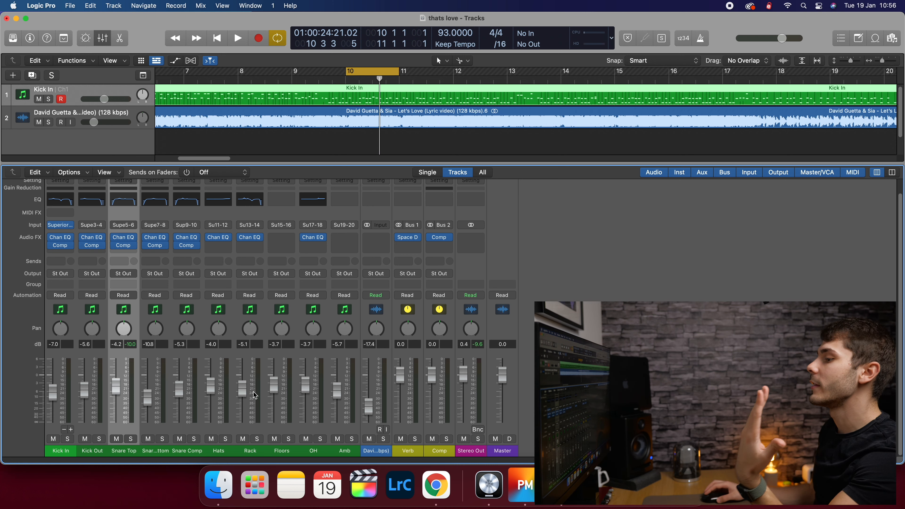
left_click(376, 73)
key("space")
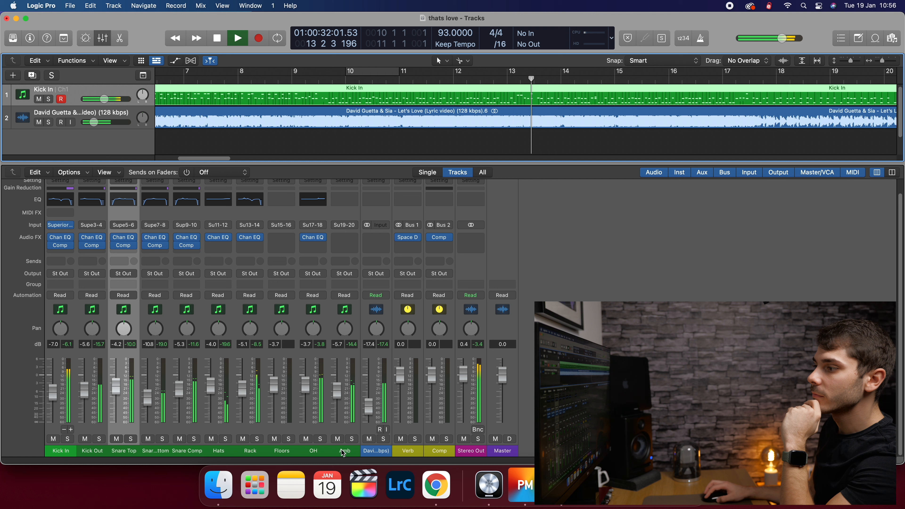
key("space")
left_click(513, 76)
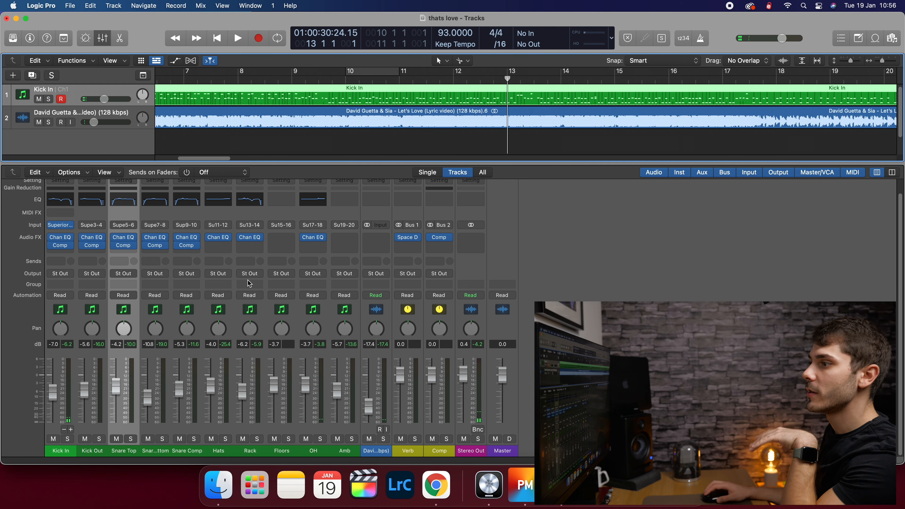
- Insert a stereo Compressor on the Rack channel
left_click(251, 245)
mouse_move(268, 272)
left_click(318, 270)
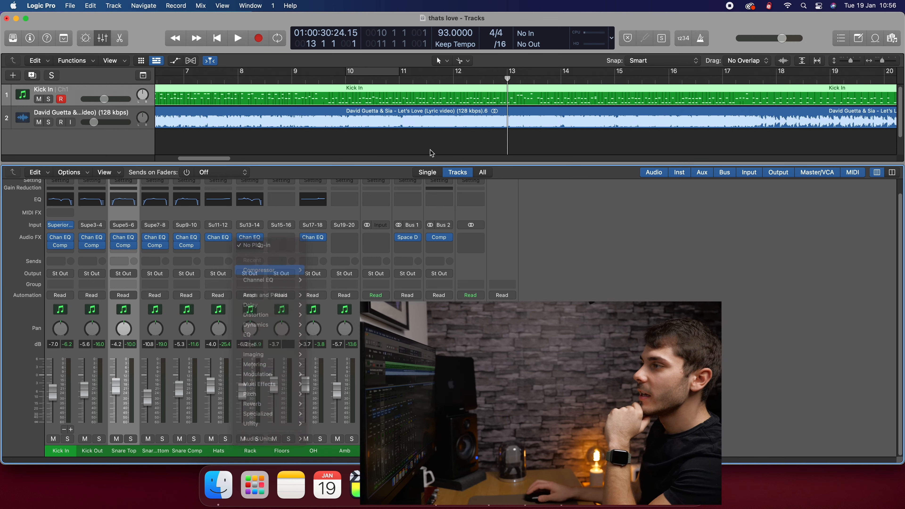
left_click_drag(499, 116, 500, 49)
- Load the 01 Drums > Type U Toms preset, which switches it to the Studio FET model
left_click(410, 44)
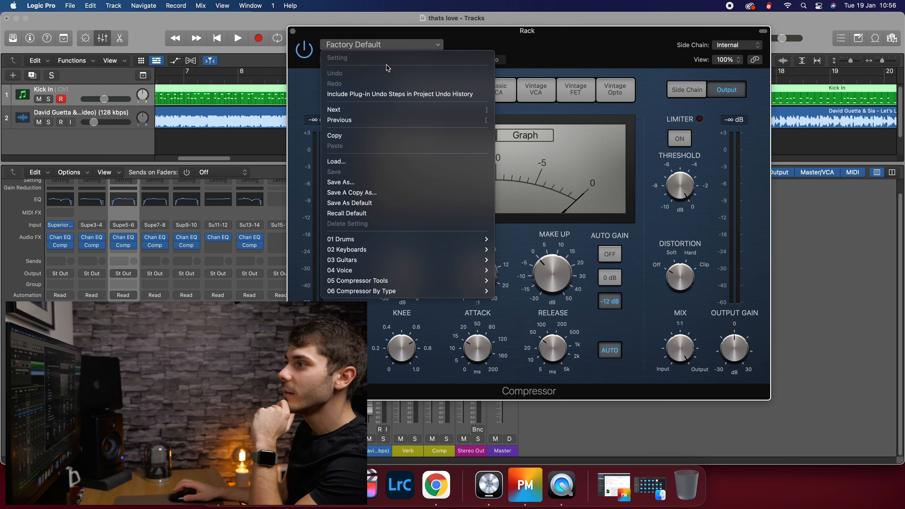
mouse_move(381, 254)
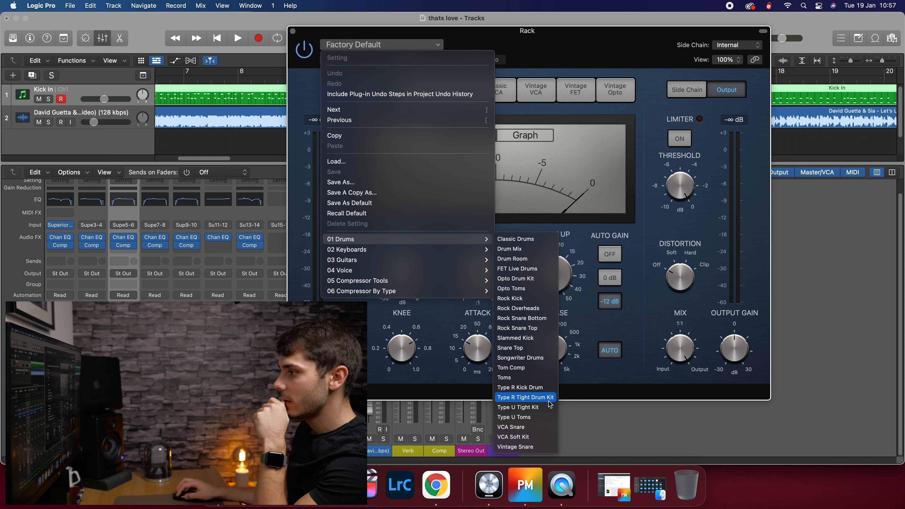
left_click(524, 417)
left_click_drag(533, 65, 707, 210)
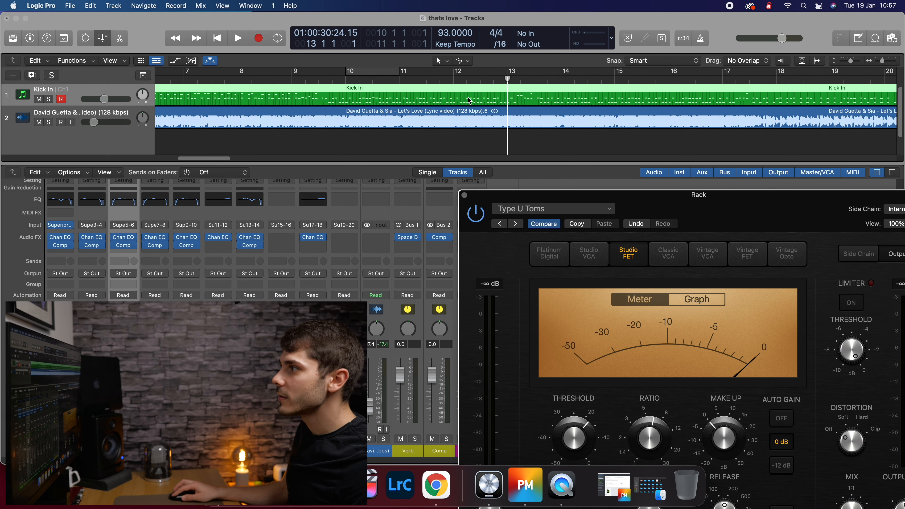
- Loop bars 13–14 with the Rack track soloed and start playback
left_click(513, 73)
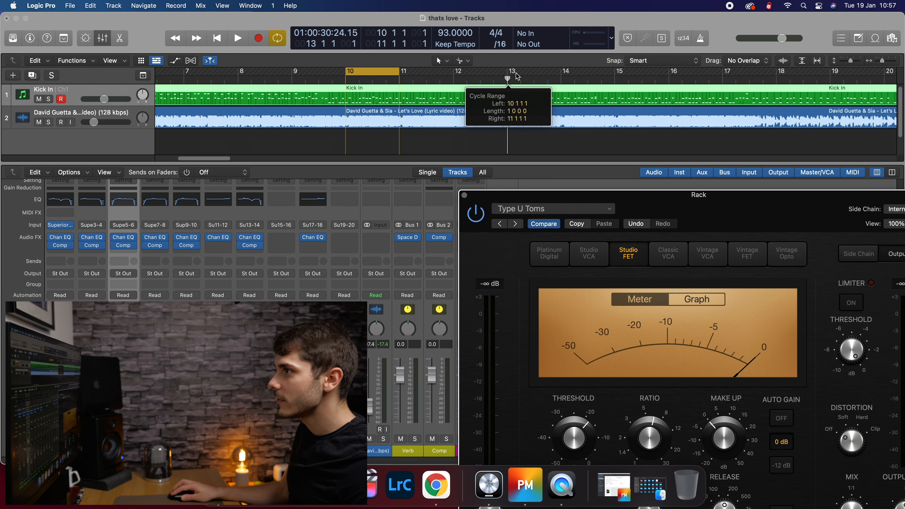
left_click_drag(372, 71, 538, 77)
left_click(130, 439)
key("space")
- Set Rack's compressor to -19.5 dB threshold, 6.1:1 ratio, -1.0 dB make-up and +5 dB output
left_click_drag(677, 215, 421, 42)
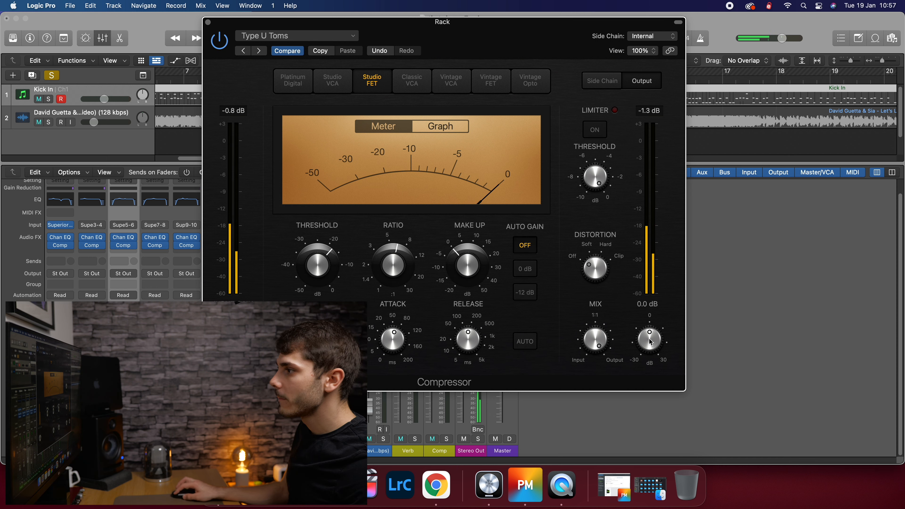
left_click(441, 126)
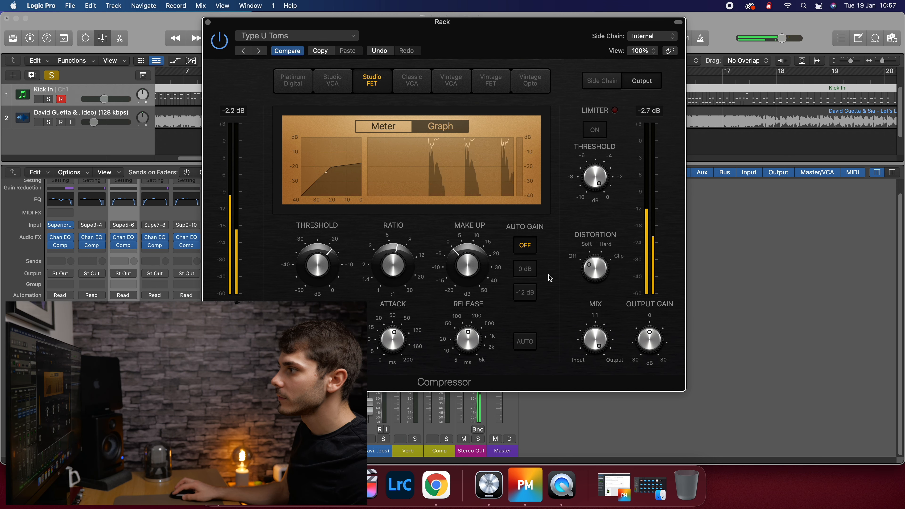
left_click_drag(311, 276, 313, 281)
left_click_drag(394, 267, 394, 268)
left_click_drag(476, 263, 478, 266)
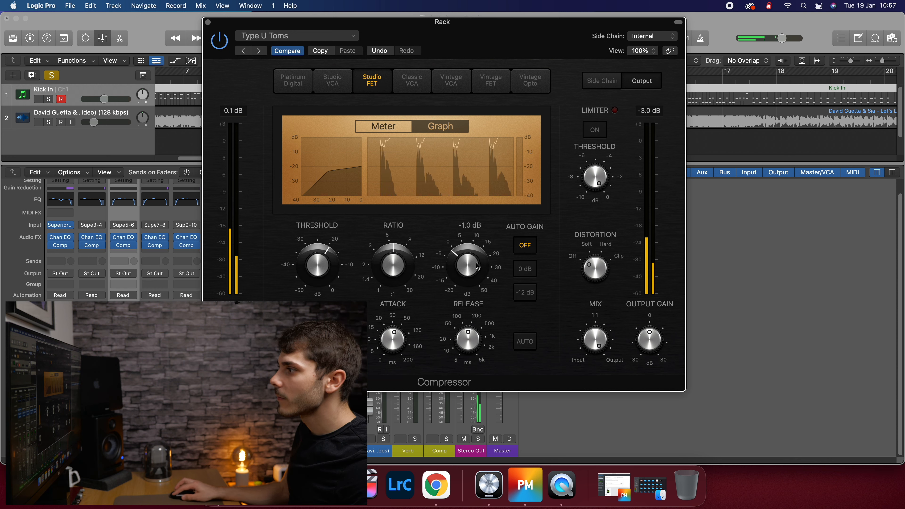
left_click_drag(652, 351, 653, 340)
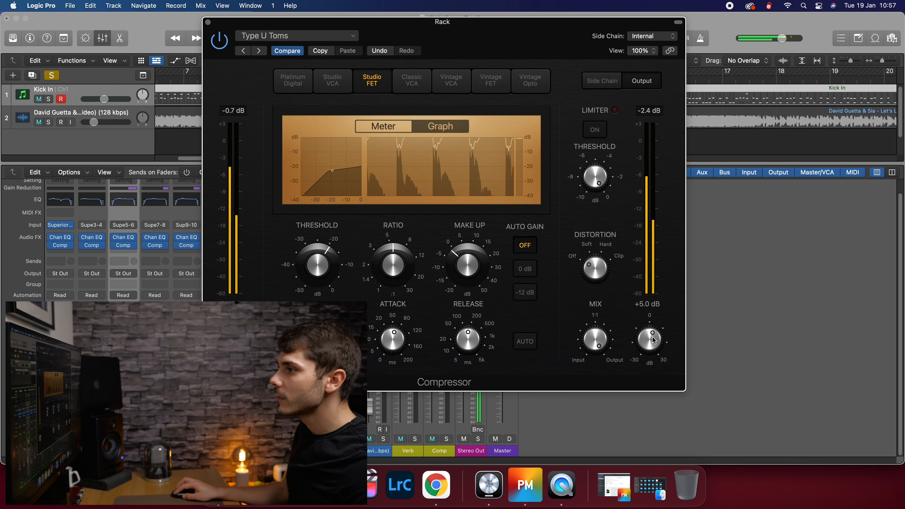
left_click(208, 23)
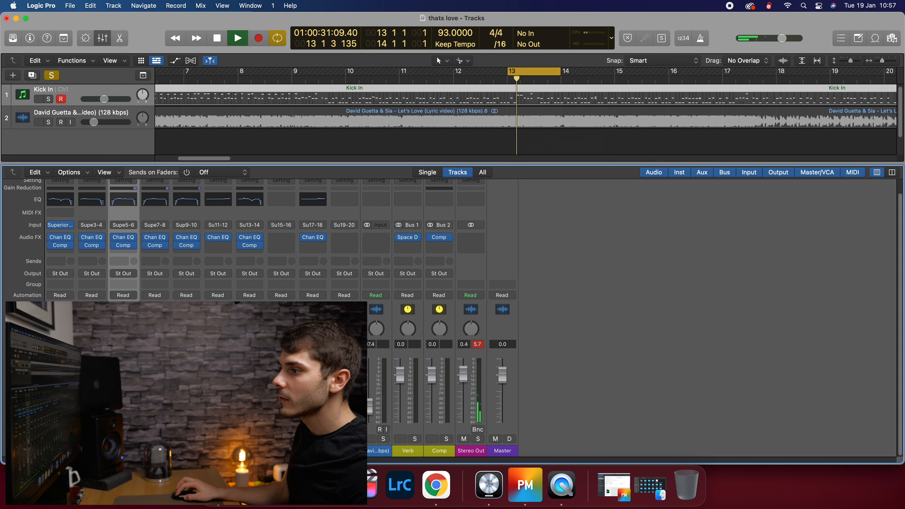
- Take Rack out of solo, stop playback, and disable the bar 13–14 cycle
left_click(259, 441)
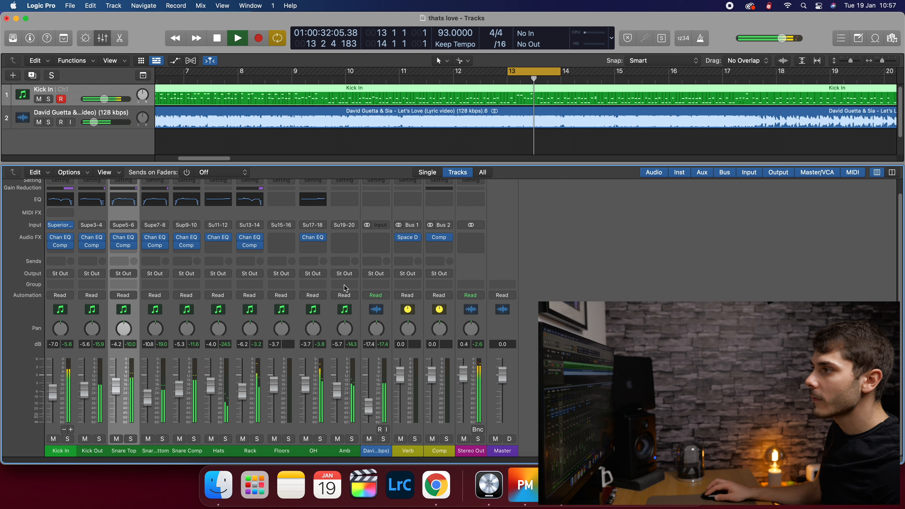
key("space")
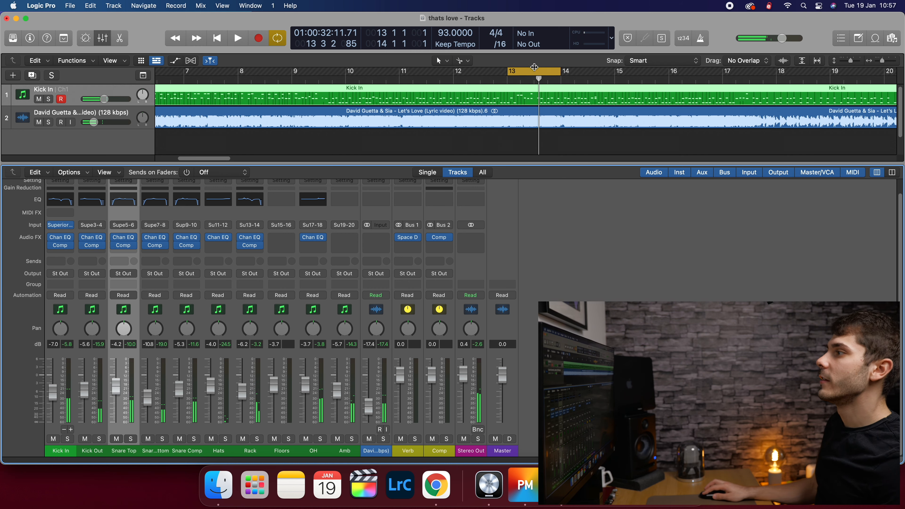
left_click(448, 76)
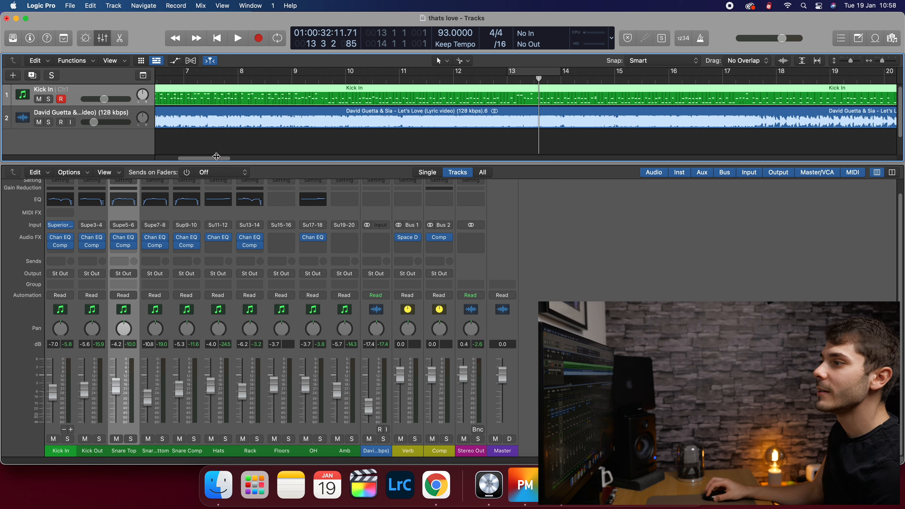
- Play from the song's start with drum channels Kick In through Amb soloed
left_click_drag(217, 159, 186, 114)
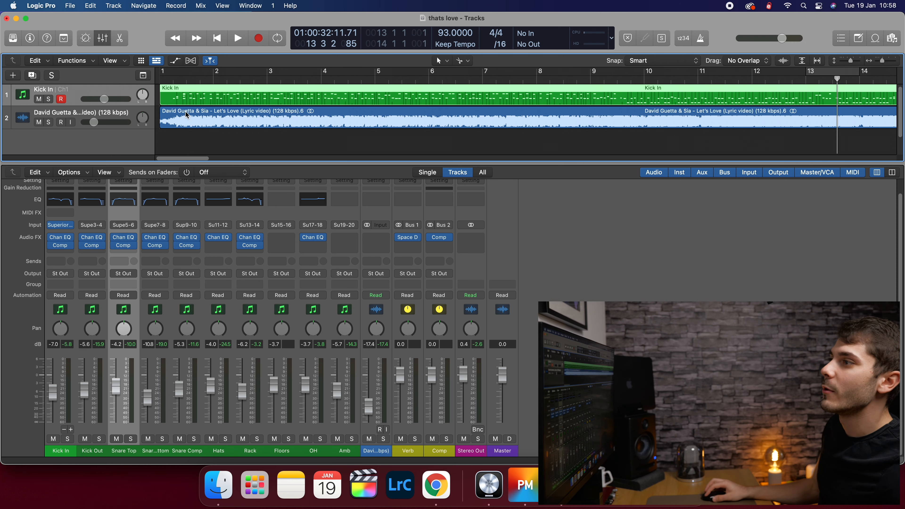
key("space")
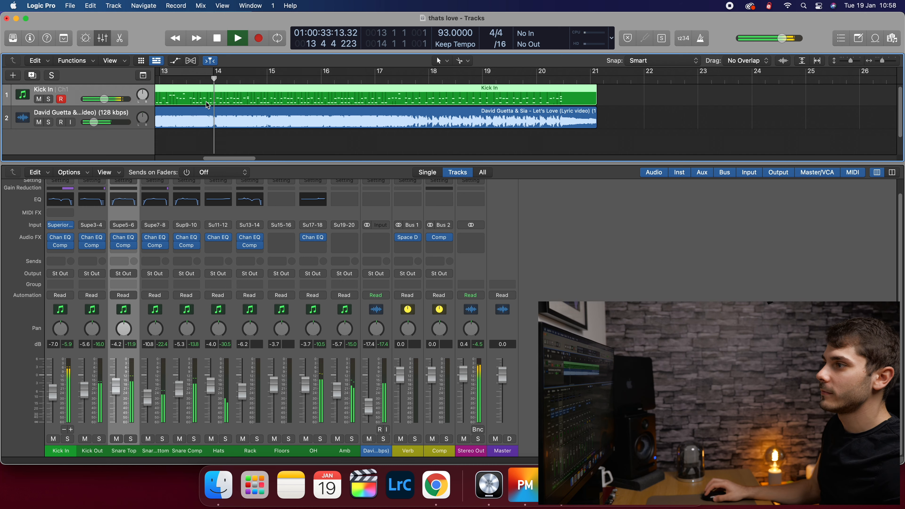
left_click_drag(250, 158, 157, 158)
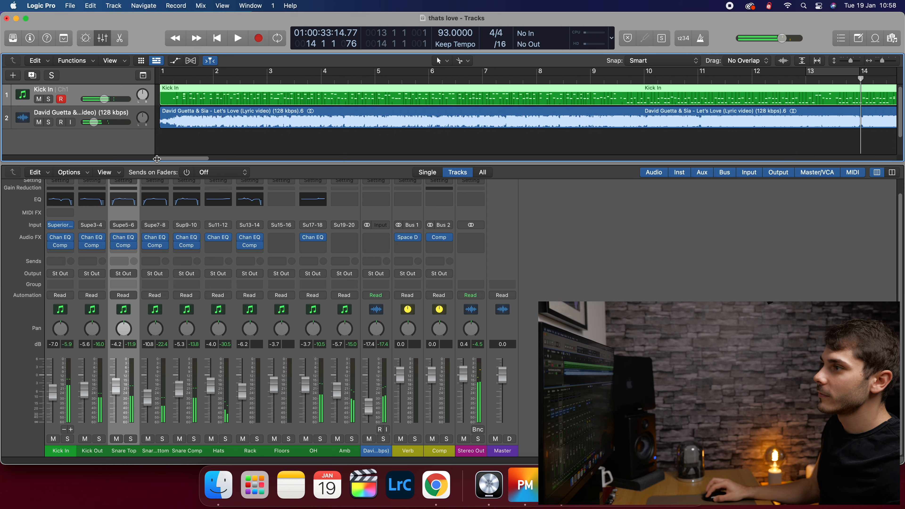
double_click(181, 81)
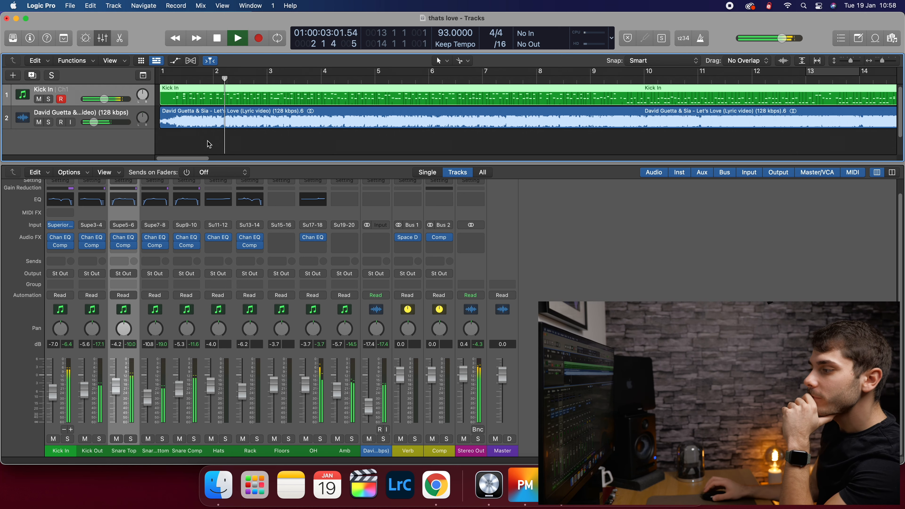
left_click(345, 451)
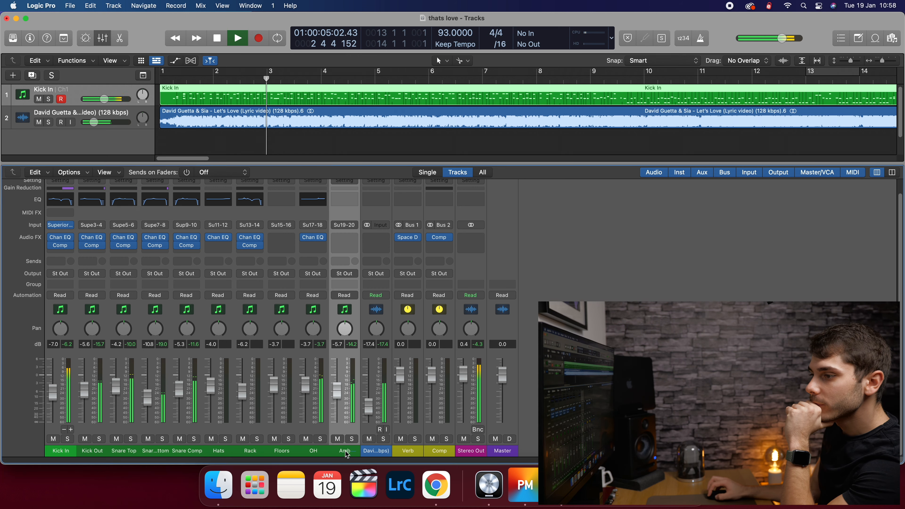
left_click_drag(345, 451, 61, 451)
left_click(351, 439)
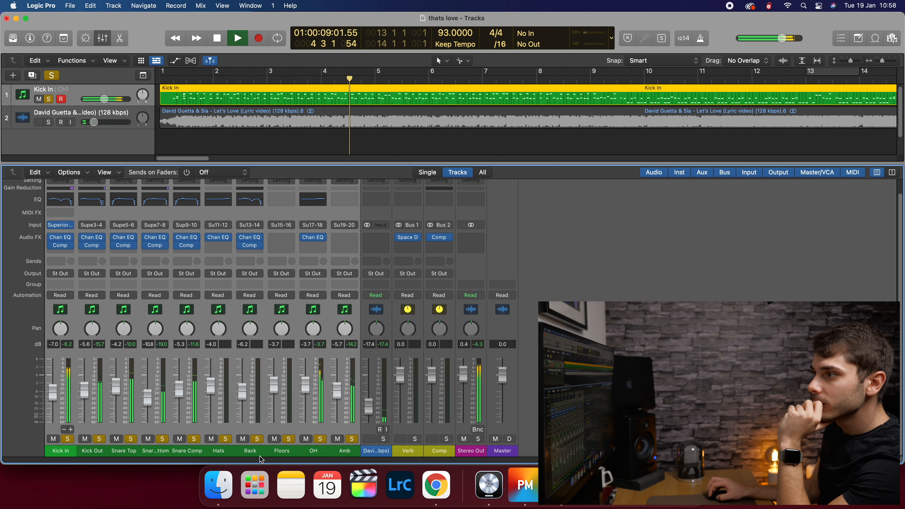
- Lower the Rack fader to -6.6 dB, unsolo the drums, and stop at bar 5
left_click(250, 451)
left_click_drag(242, 391, 242, 392)
left_click_drag(345, 451, 60, 450)
left_click(67, 438)
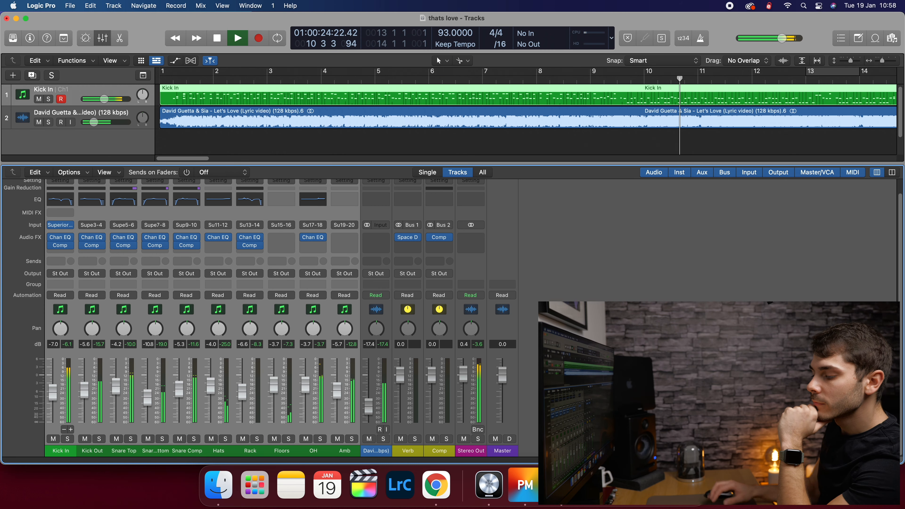
key("space")
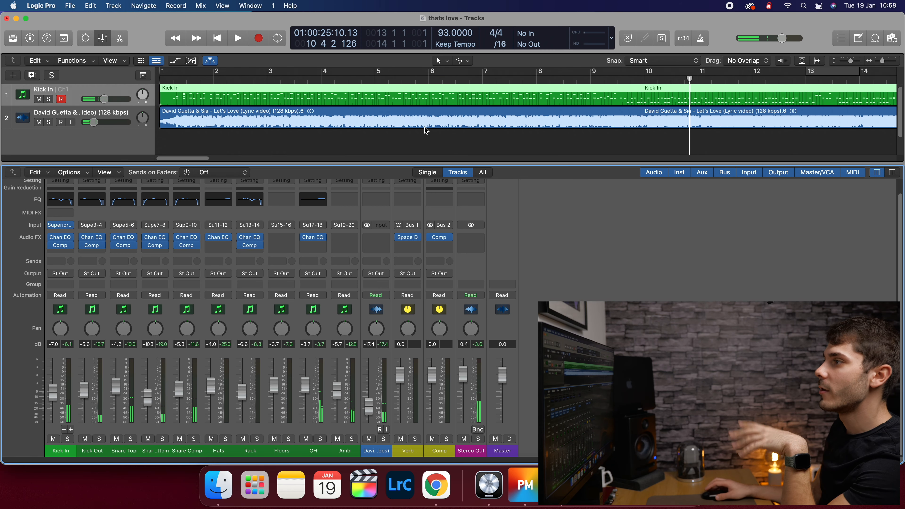
left_click(415, 80)
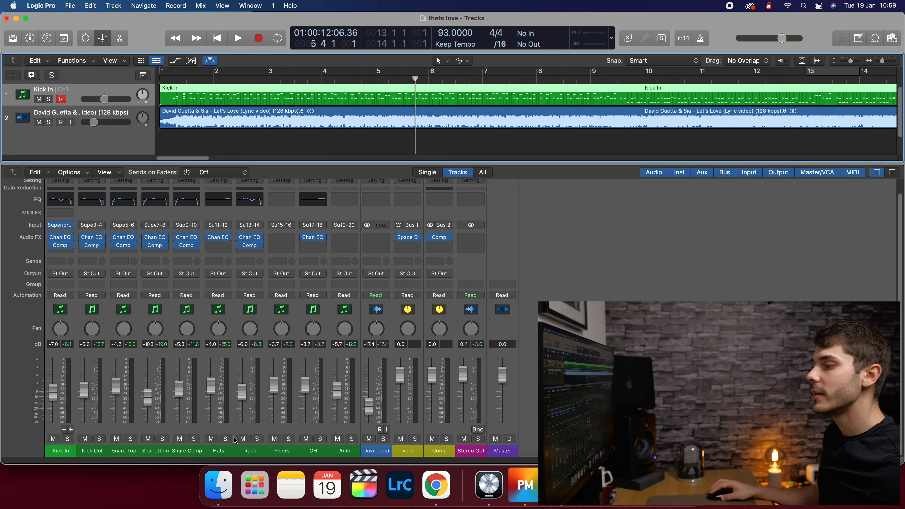
left_click(228, 452)
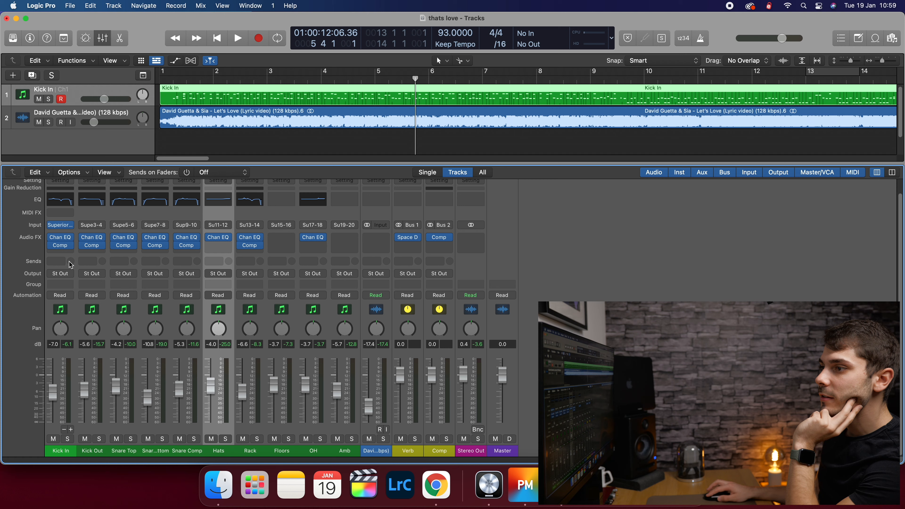
- Route a Hats send to Bus 2 → Comp, set its level, and audition from bar 4
left_click(212, 261)
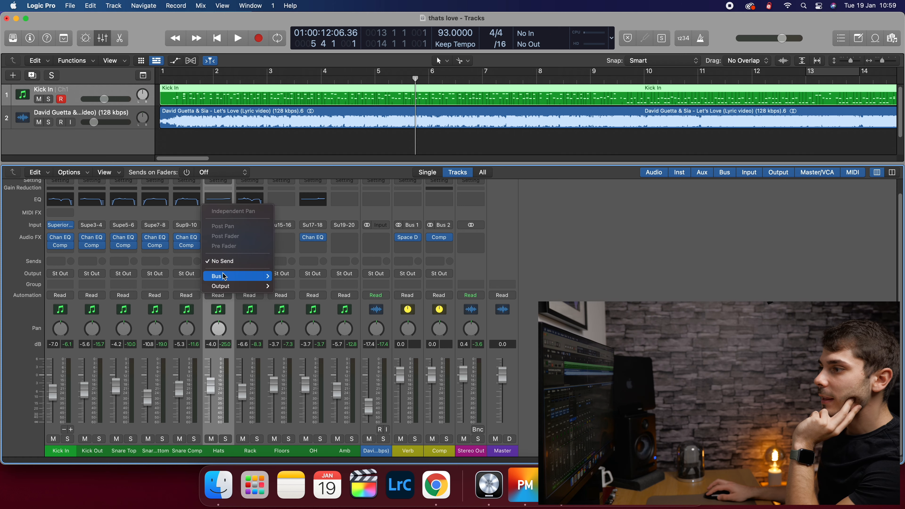
mouse_move(225, 276)
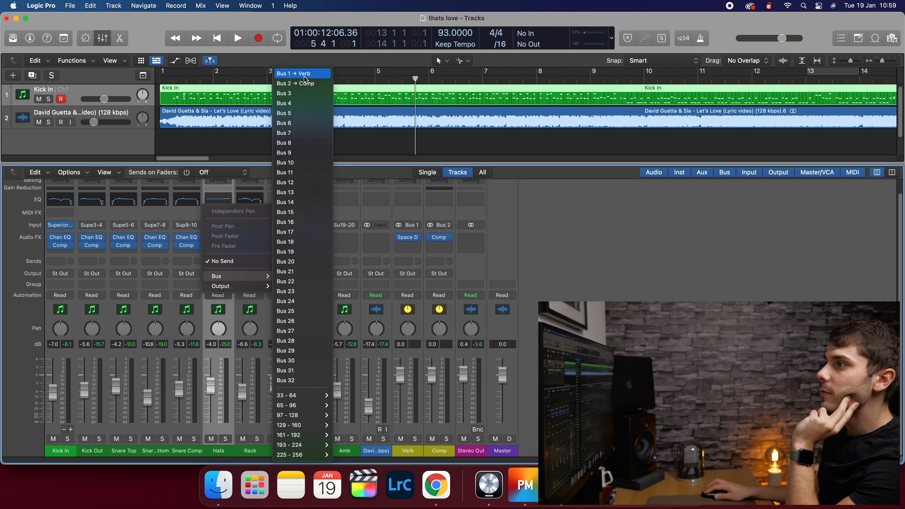
left_click(307, 89)
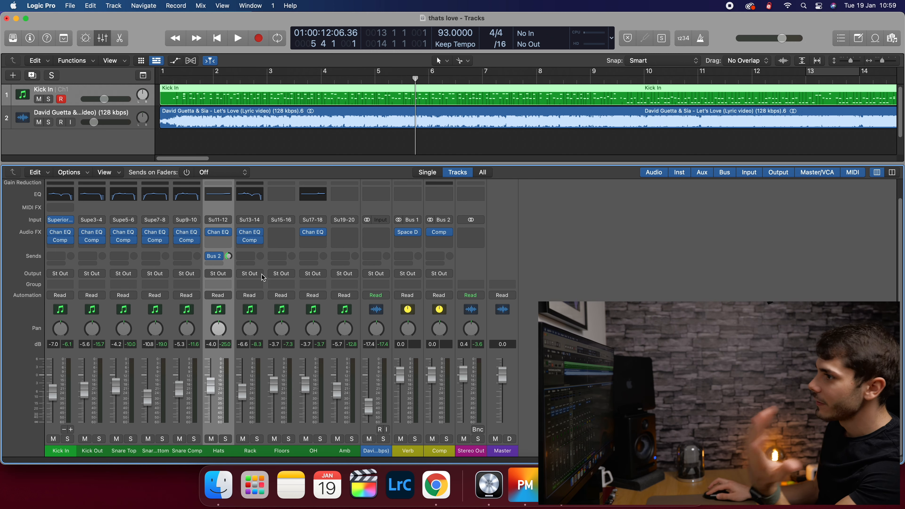
left_click_drag(231, 257, 232, 265)
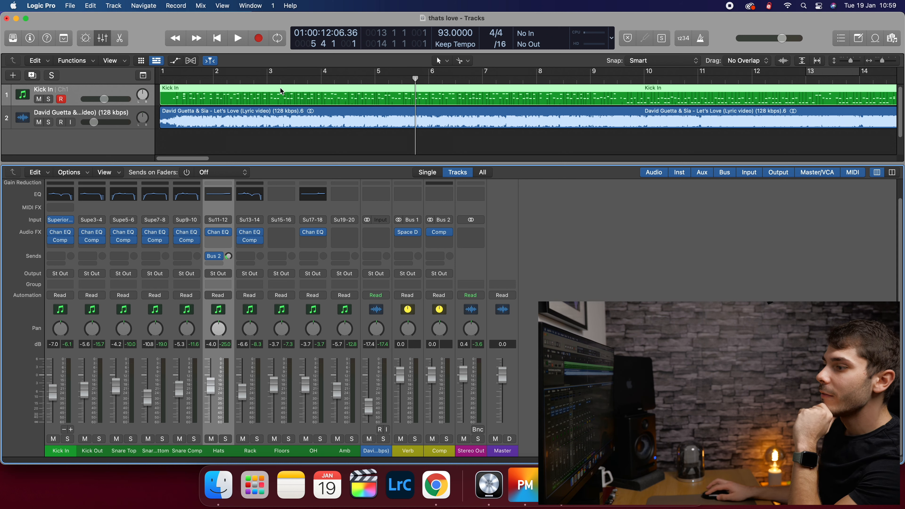
double_click(357, 82)
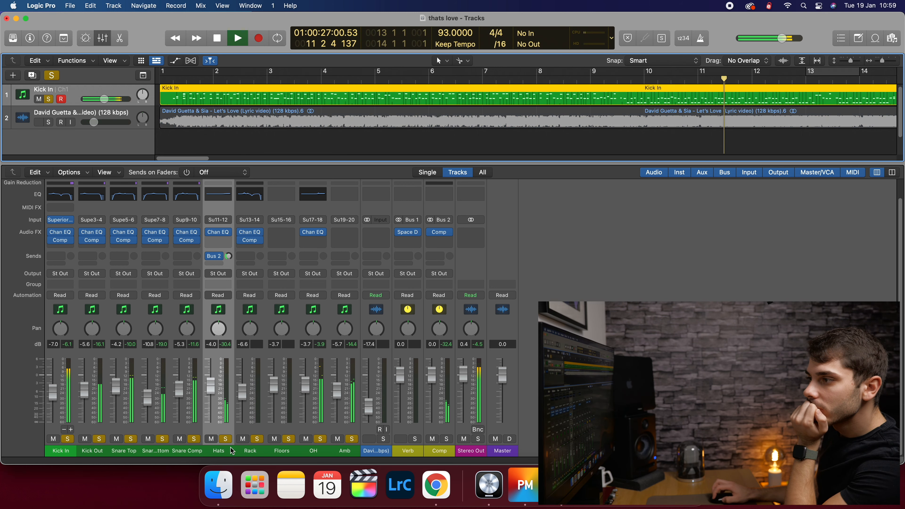
key("space")
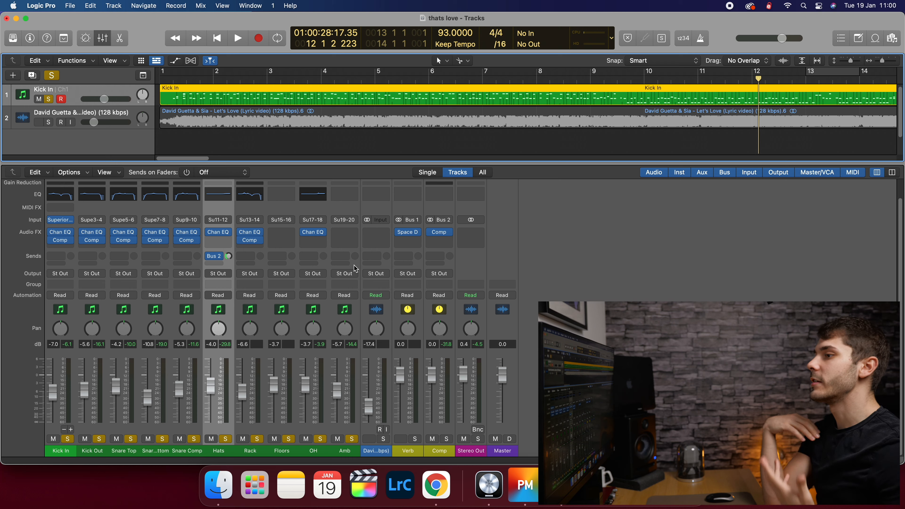
left_click(438, 232)
left_click_drag(515, 113, 631, 64)
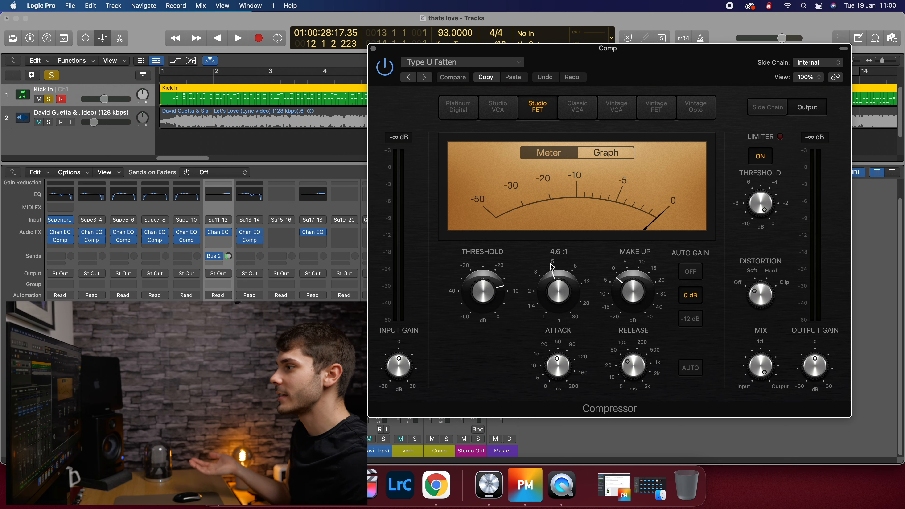
left_click(614, 153)
left_click(549, 157)
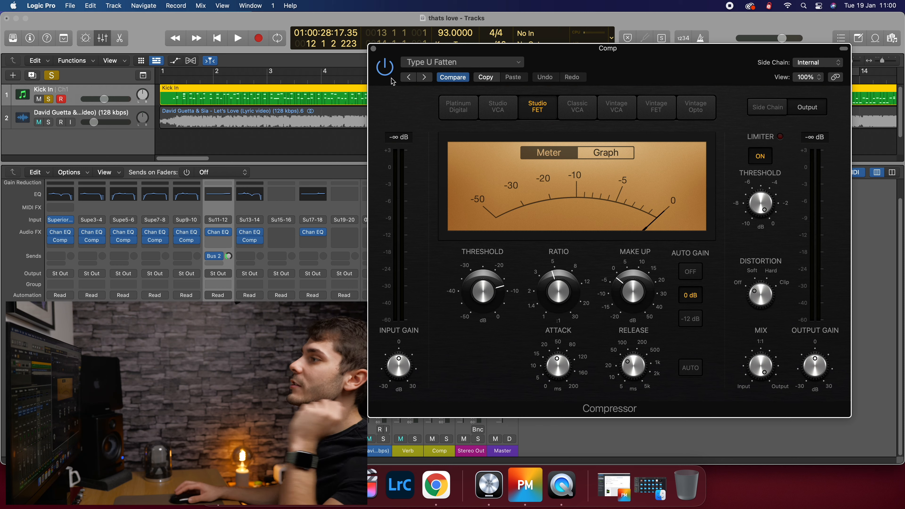
left_click(373, 48)
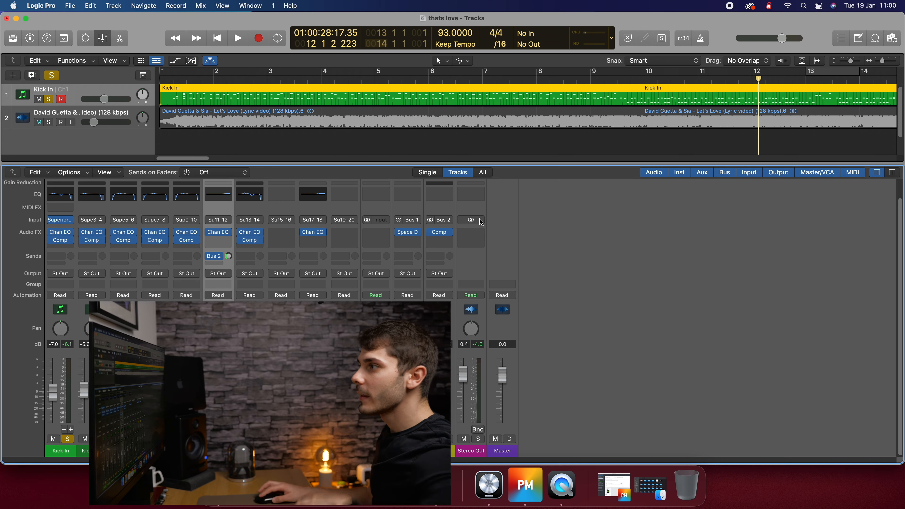
key("space")
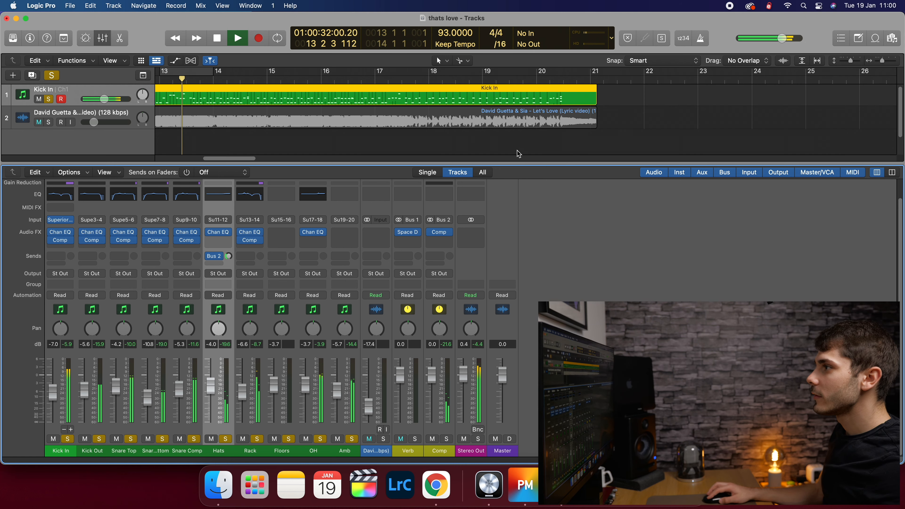
key("space")
left_click_drag(243, 159, 213, 166)
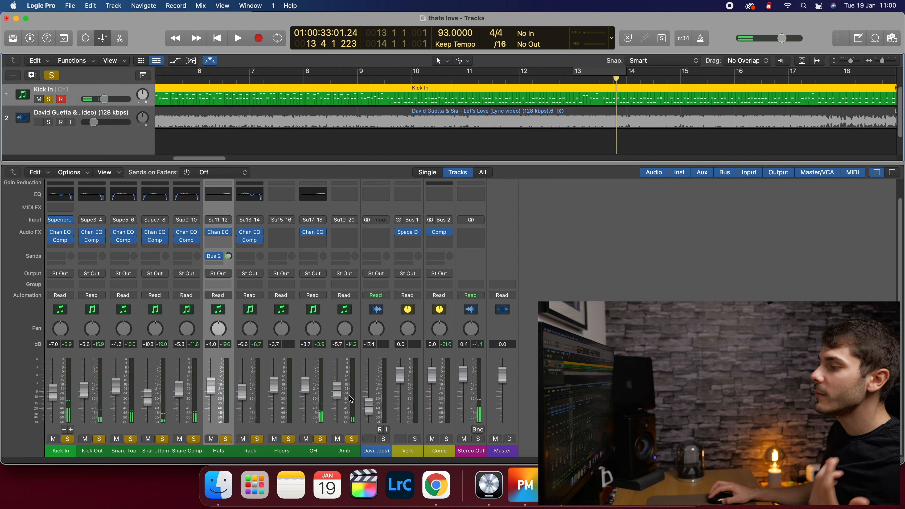
left_click(325, 449)
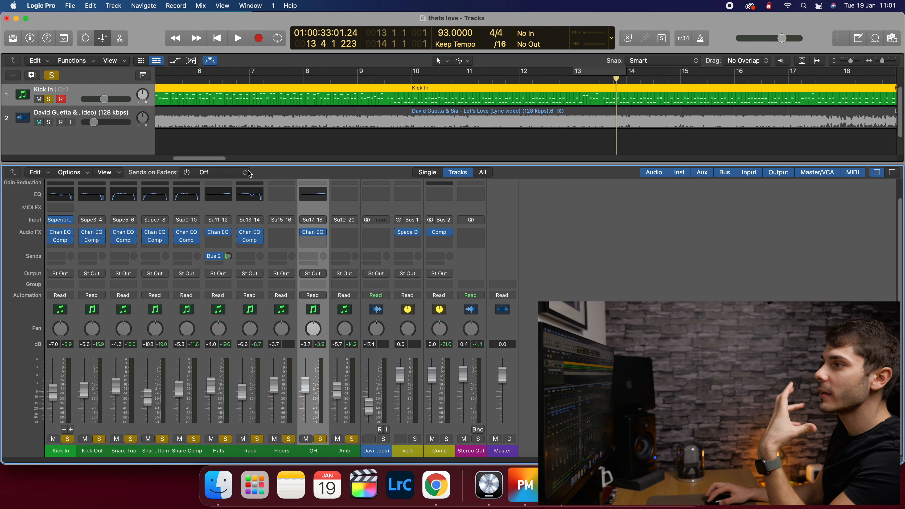
- Set a cycle from bar 2 to bar 6 and play it
left_click_drag(198, 160, 195, 161)
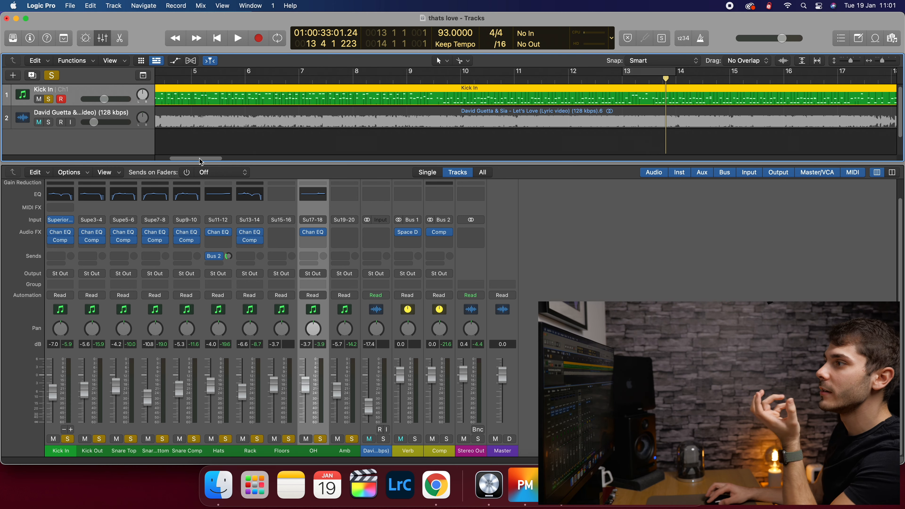
left_click(246, 74)
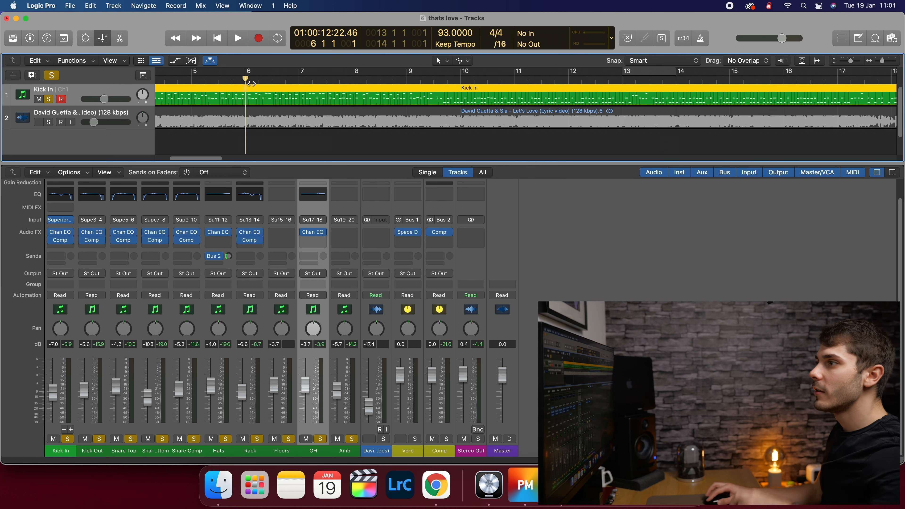
left_click_drag(216, 159, 196, 158)
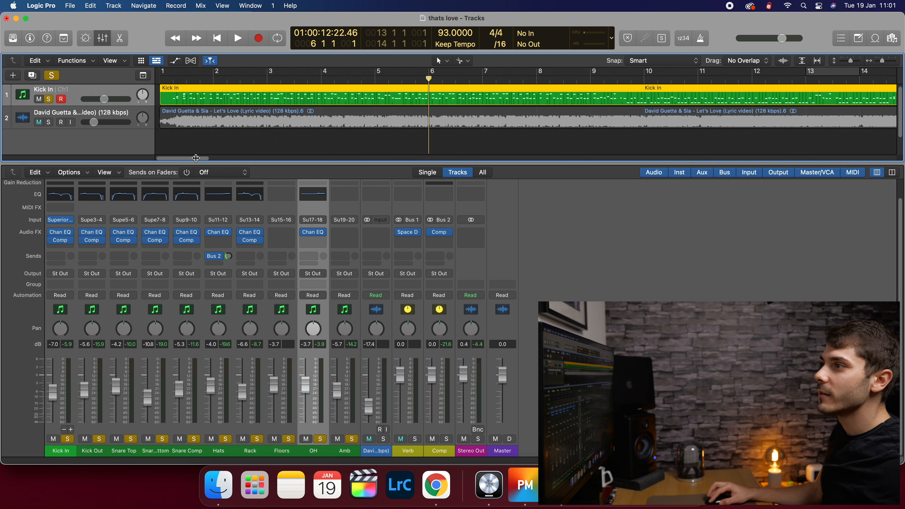
left_click_drag(215, 76, 436, 77)
key("space")
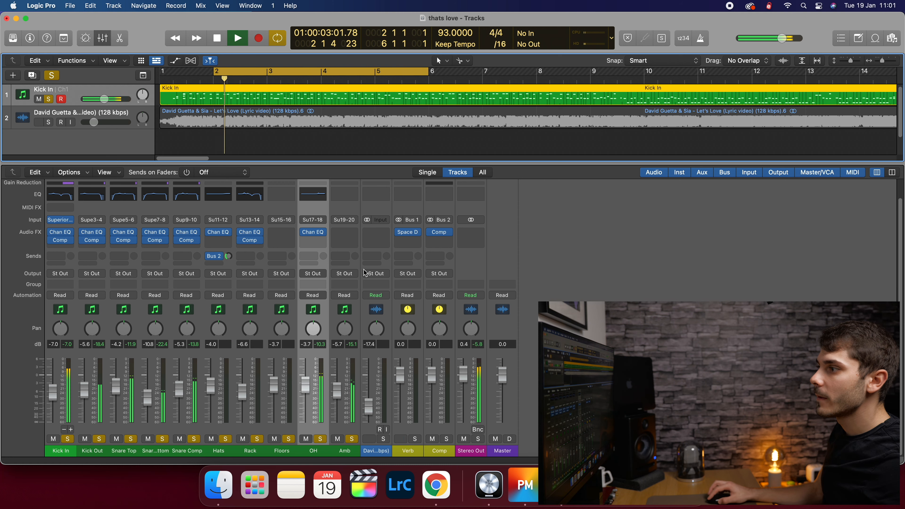
- Send the OH channel to Bus 2 → Comp at about -40.6 dB
left_click(323, 257)
left_click(317, 258)
mouse_move(314, 271)
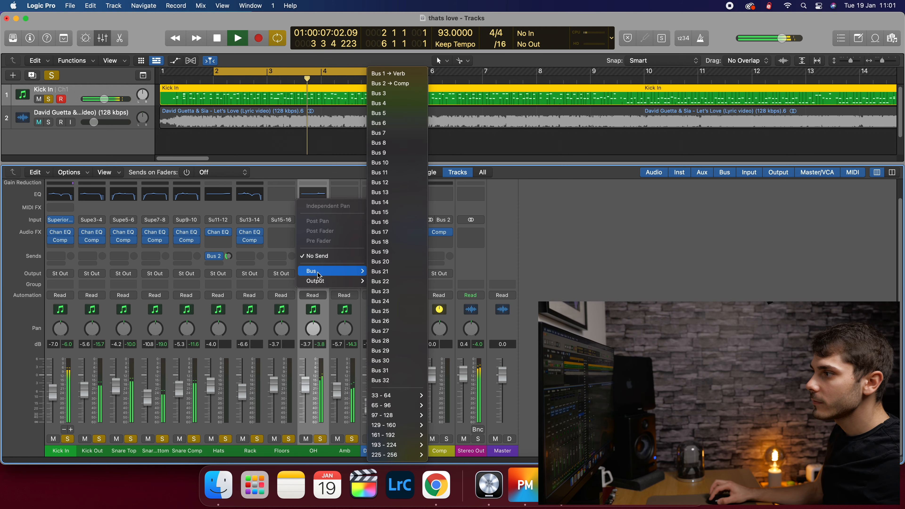
left_click(392, 83)
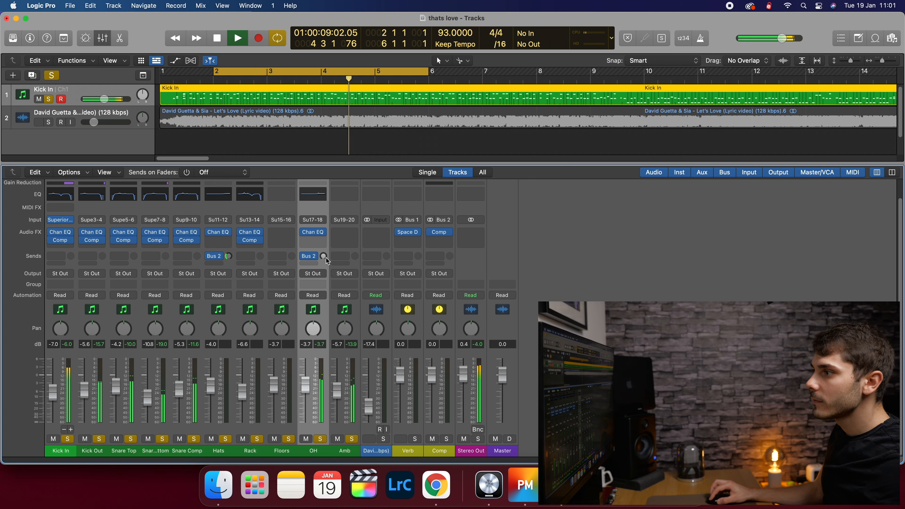
left_click_drag(323, 256, 323, 245)
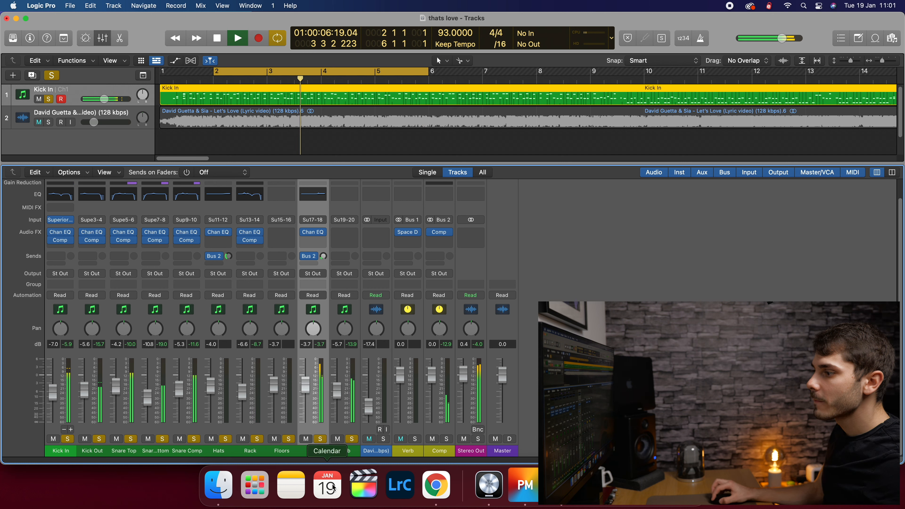
left_click(332, 393)
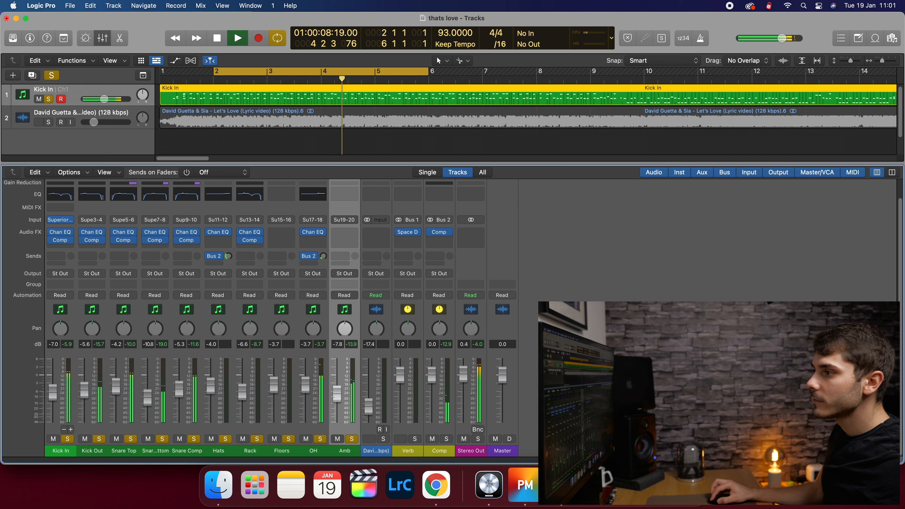
key("space")
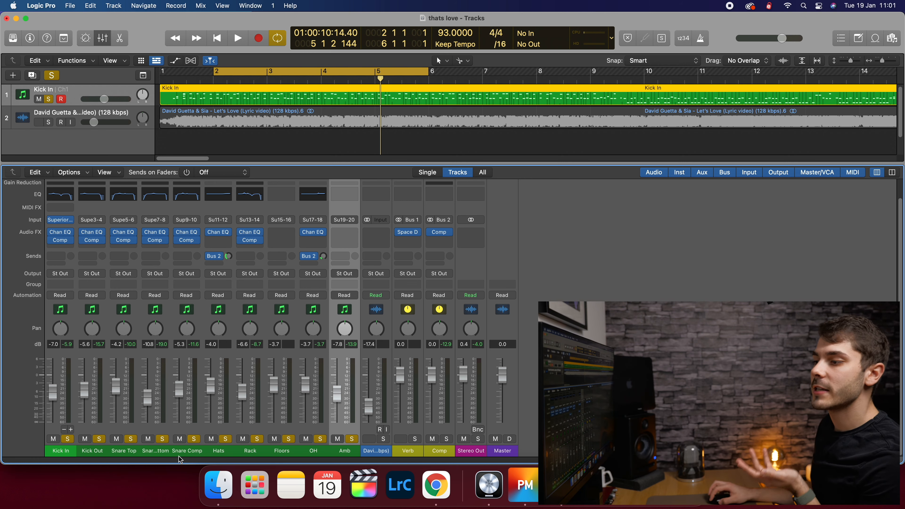
left_click_drag(184, 458, 56, 459)
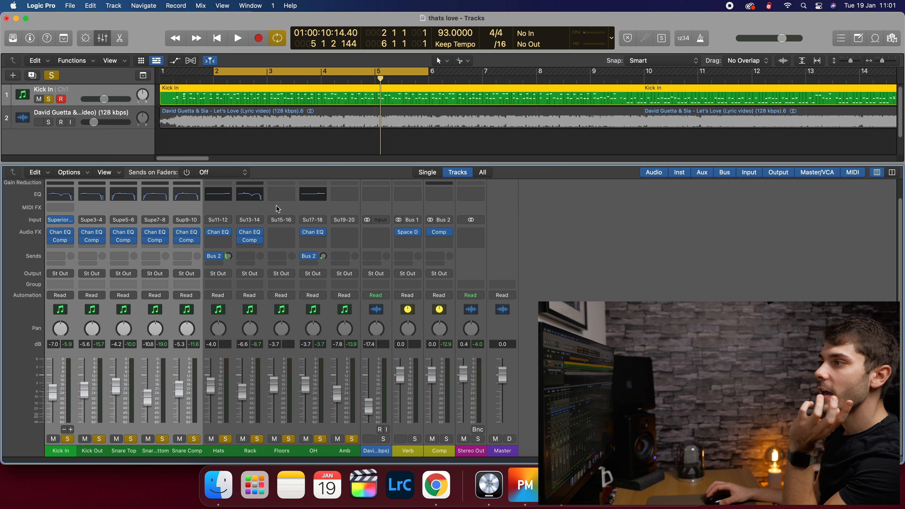
- Turn off the bar 2–6 loop and route the kick and snare channels to Bus 2 → Comp
left_click(290, 73)
key("space")
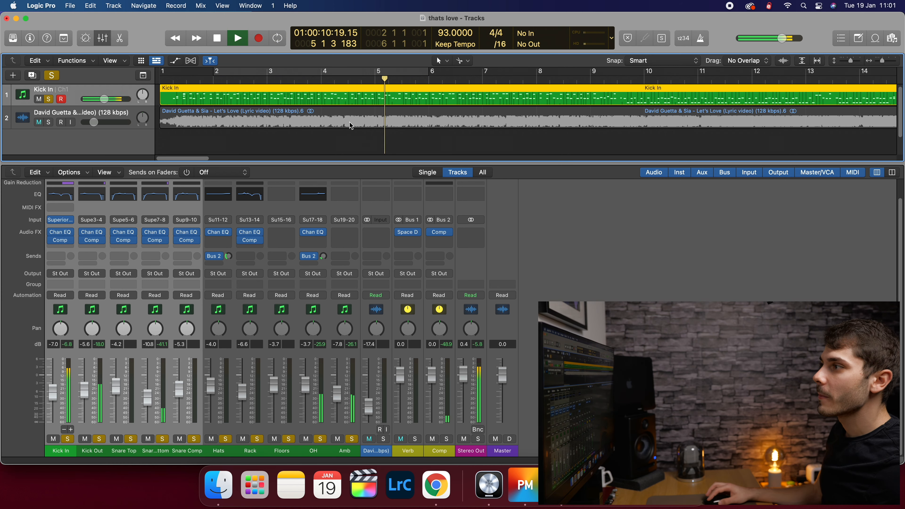
key("space")
left_click(56, 256)
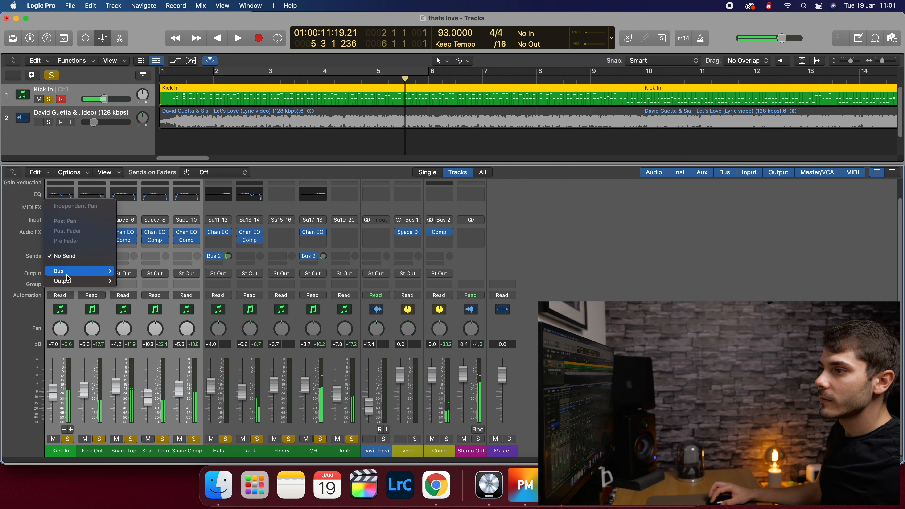
mouse_move(78, 271)
left_click(134, 87)
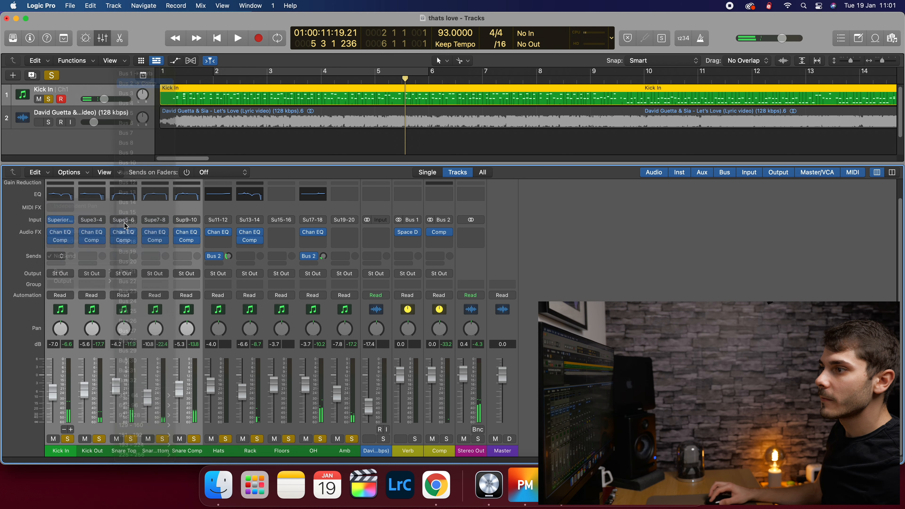
key("space")
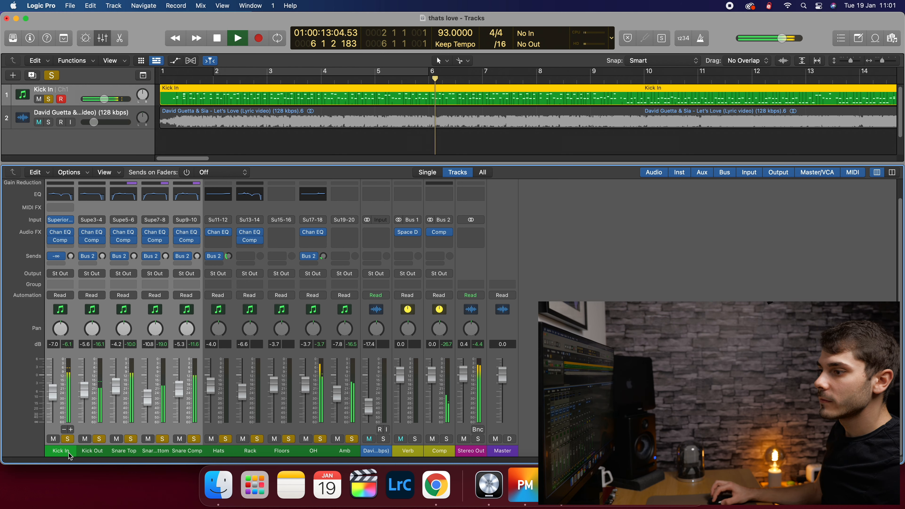
- Check the kick and snare channels, then unsolo every drum track from Kick In to Amb
left_click_drag(101, 311, 72, 320)
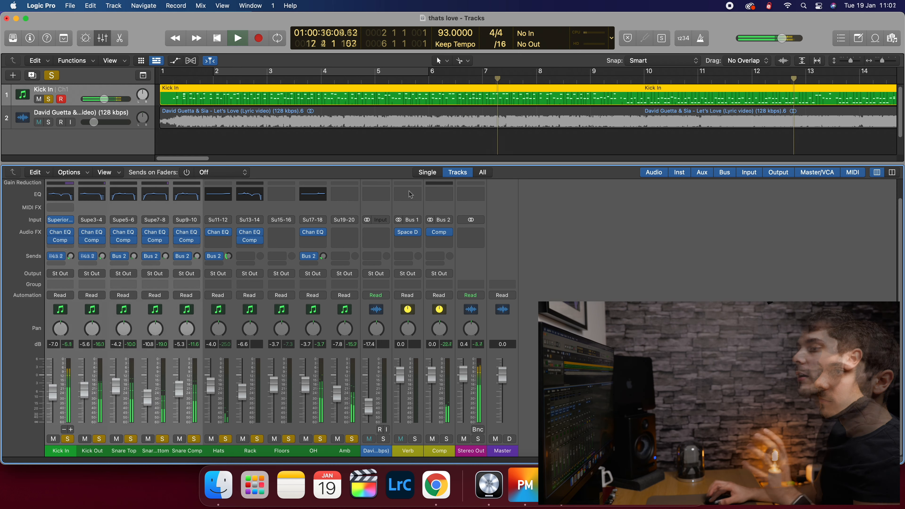
left_click_drag(114, 316, 192, 316)
key("space")
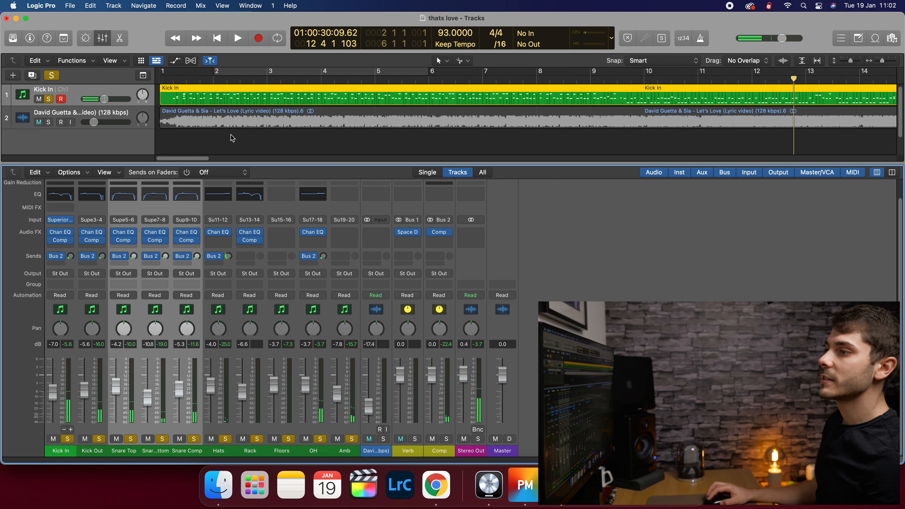
left_click(265, 154)
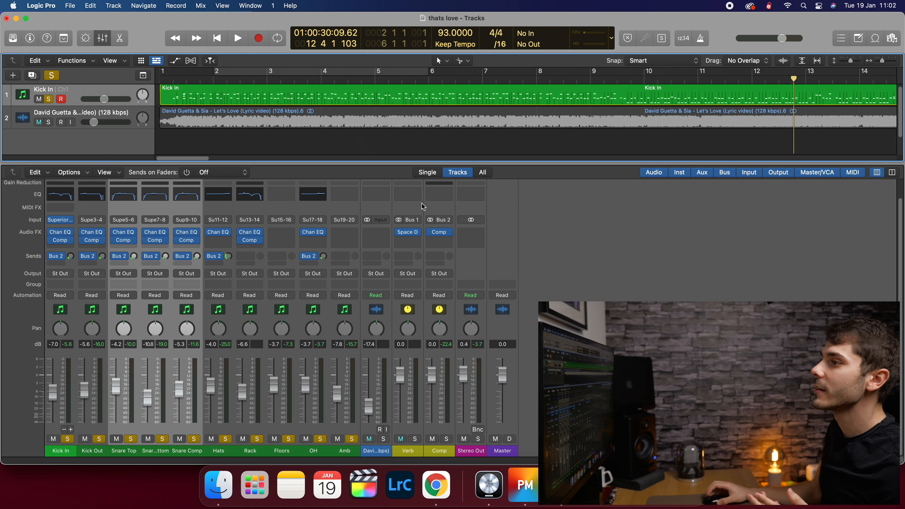
scroll(394, 121, "up", 1)
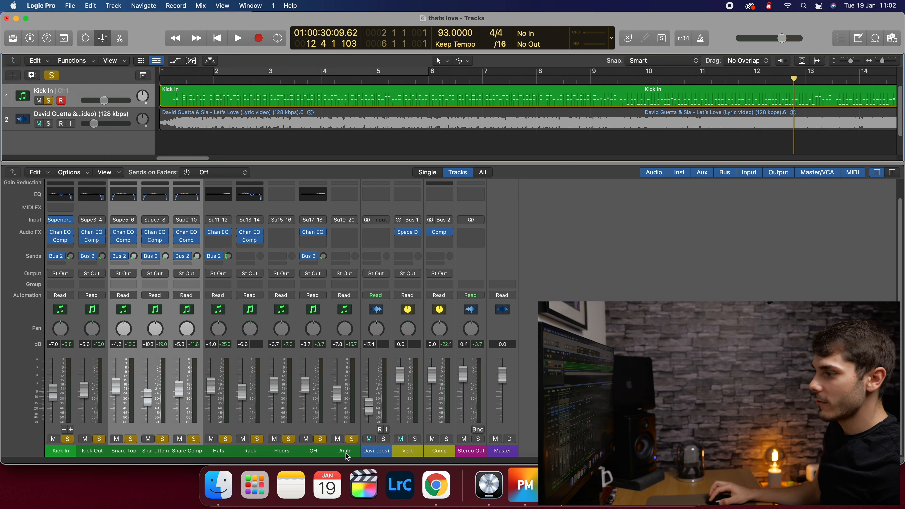
left_click(347, 451)
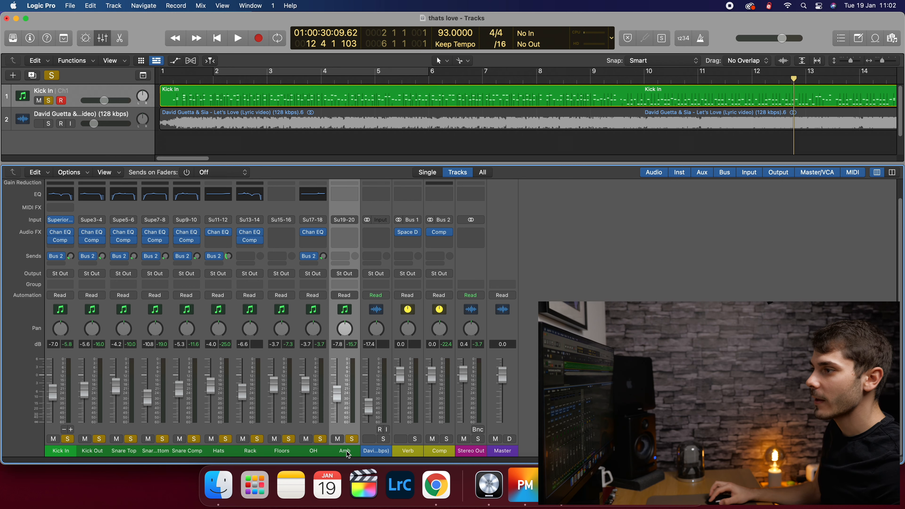
left_click_drag(335, 454, 42, 465)
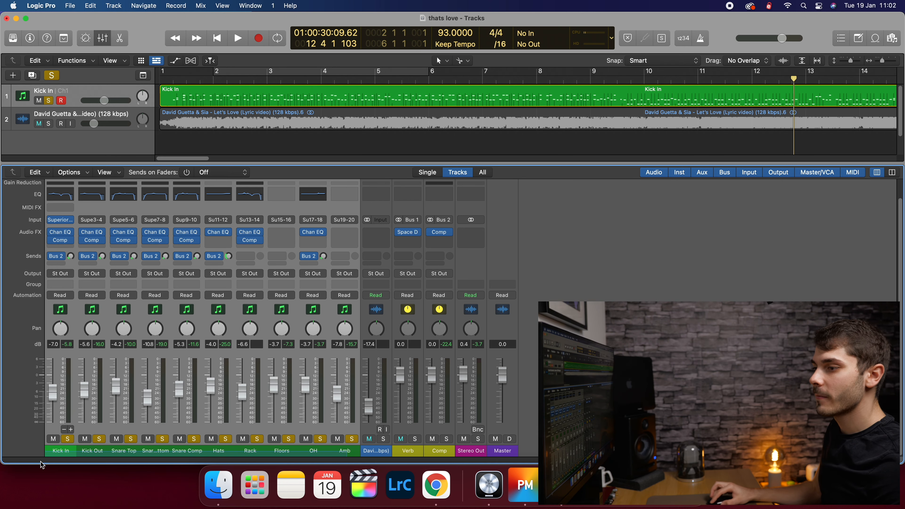
left_click(67, 439)
- Play from bar 3 to compare with the reference, then loop and play bars 6–8
left_click(296, 82)
key("space")
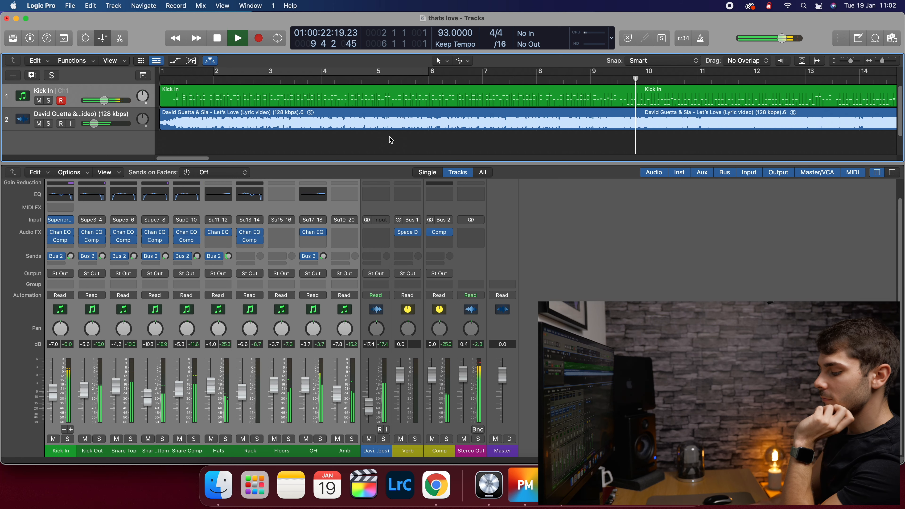
key("space")
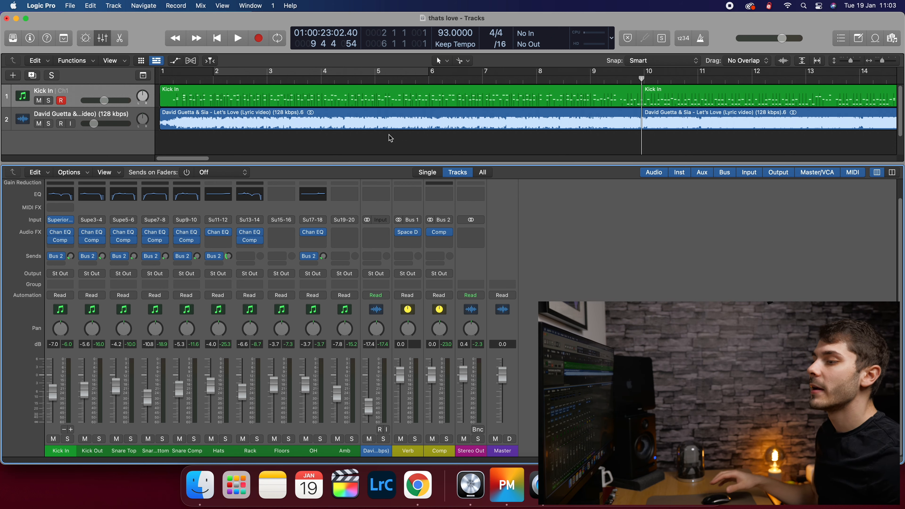
left_click(369, 83)
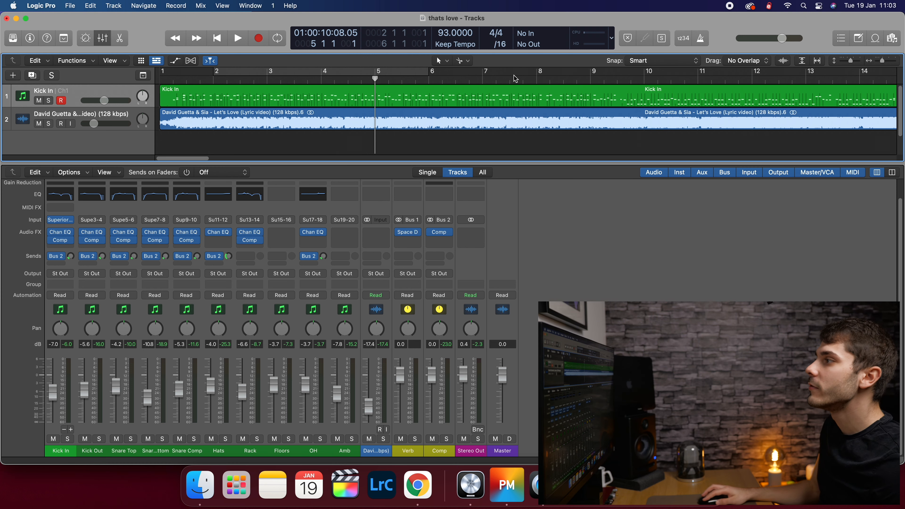
left_click_drag(439, 79, 544, 79)
key("space")
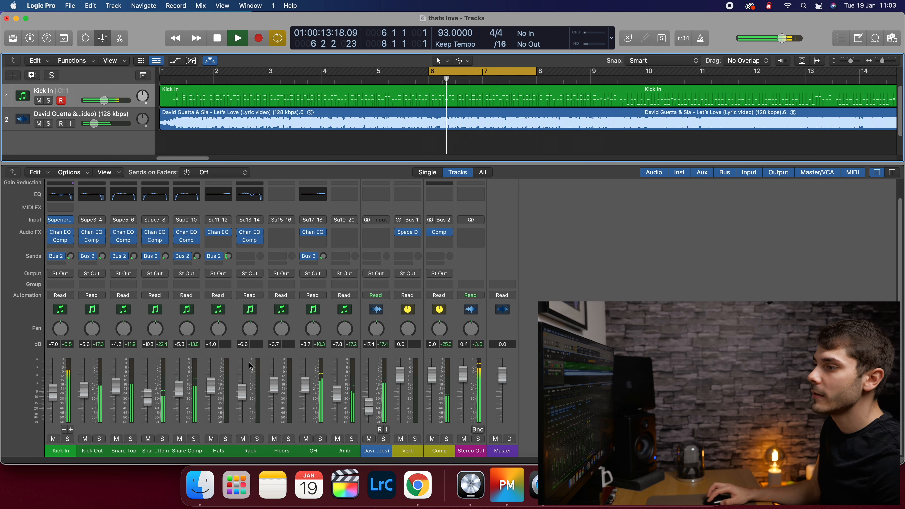
- Solo Snare Top, Snare Bottom and Snare Comp and send them to Bus 1 → Verb
mouse_move(182, 452)
left_mouse_down()
mouse_move(123, 454)
mouse_move(188, 451)
left_mouse_up()
left_click(128, 449)
left_click(131, 440)
left_click(194, 438)
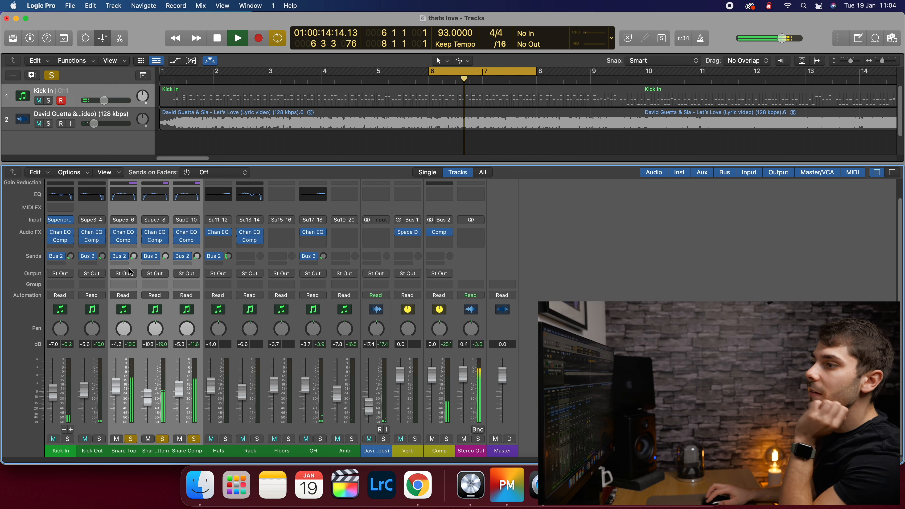
left_click(120, 264)
mouse_move(149, 277)
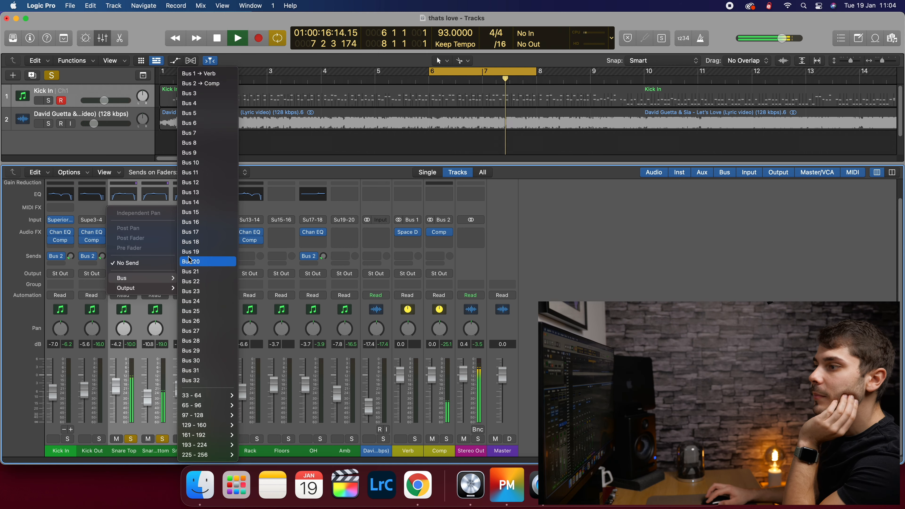
left_click(215, 76)
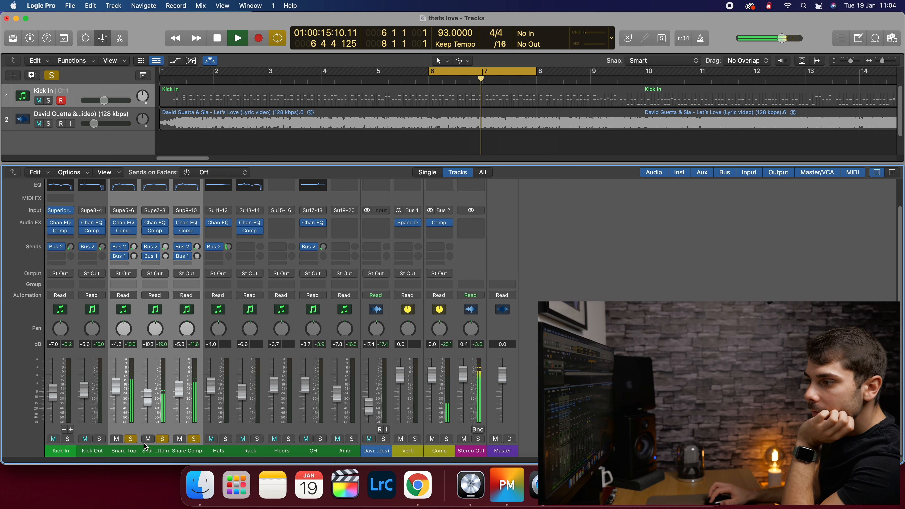
- Reselect Snare Top and remove the bars 6–8 cycle loop
left_click(152, 452)
left_click(129, 453)
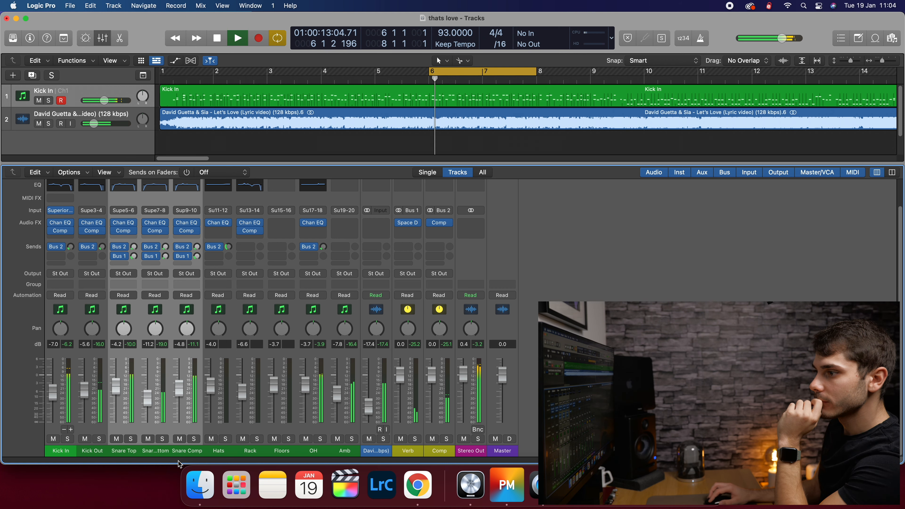
double_click(473, 76)
key("BackSpace")
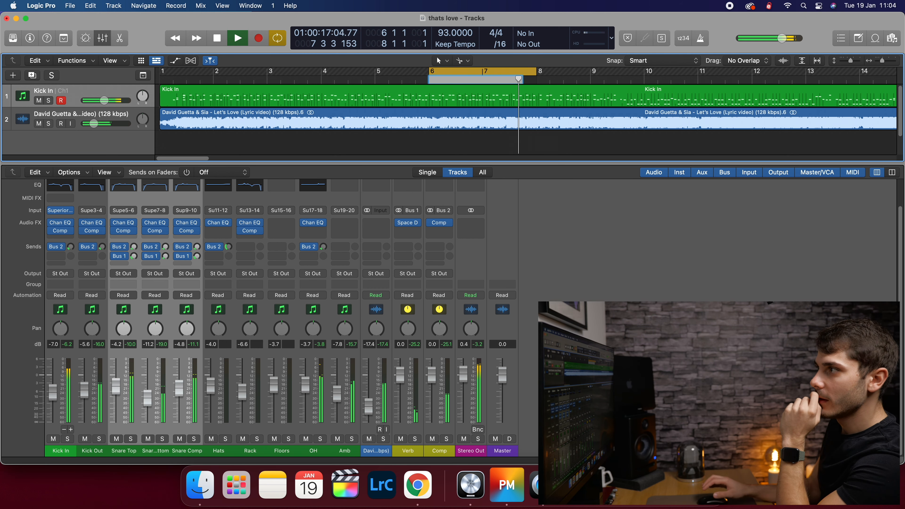
left_click(479, 74)
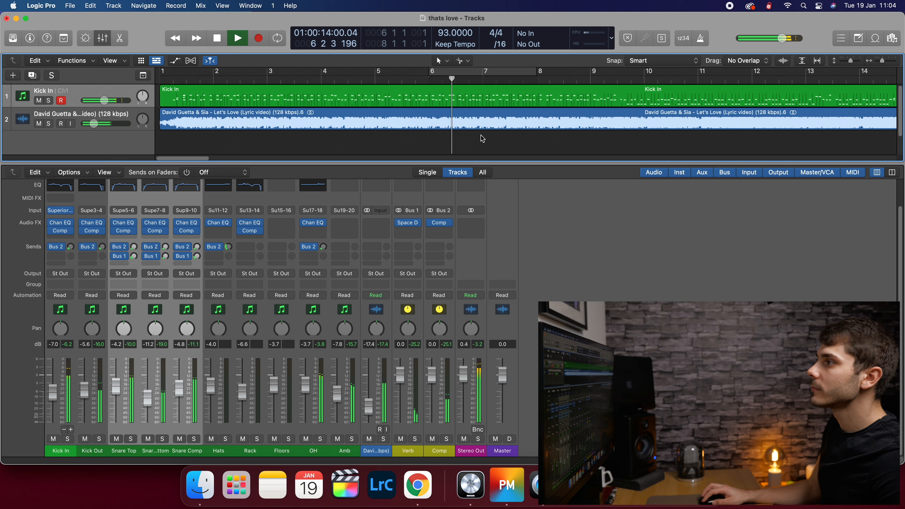
key("space")
left_click(638, 279)
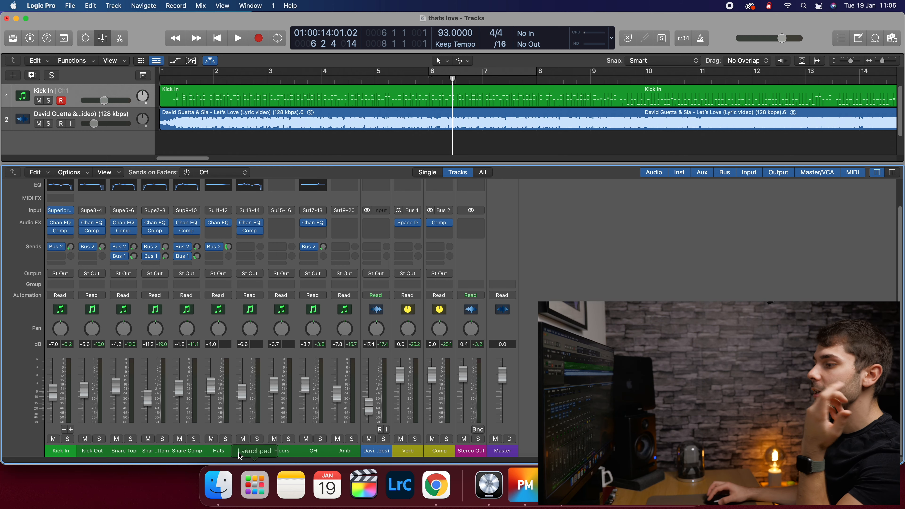
- Send the Hats track to the Verb bus at about -27.8 dB and solo it during playback
left_click(224, 419)
key("space")
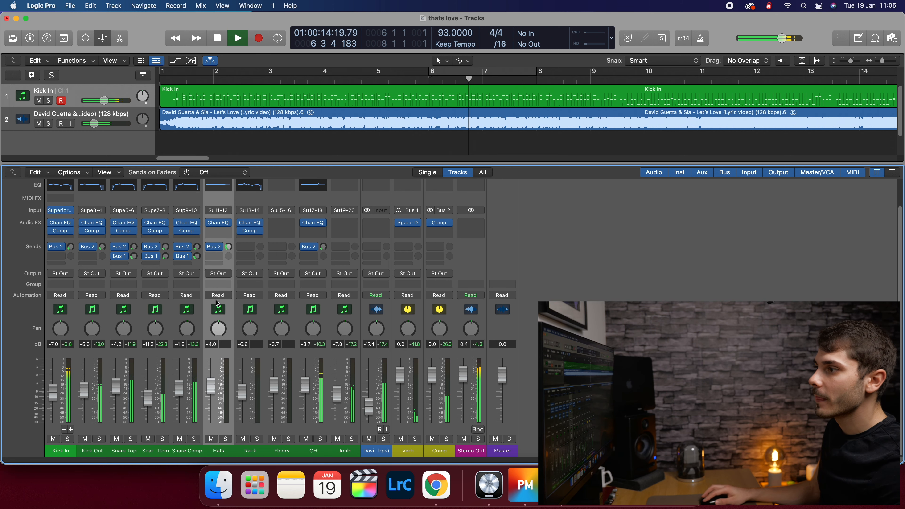
left_click(220, 259)
mouse_move(235, 271)
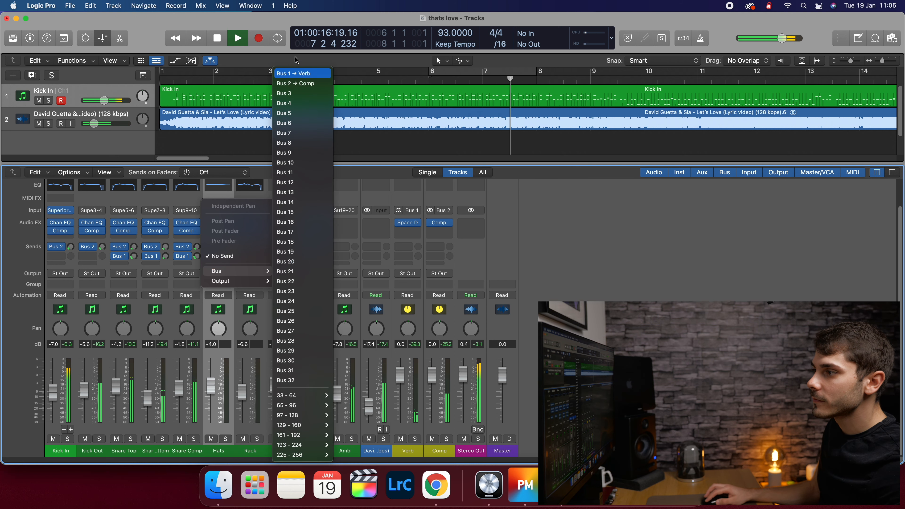
left_click(303, 74)
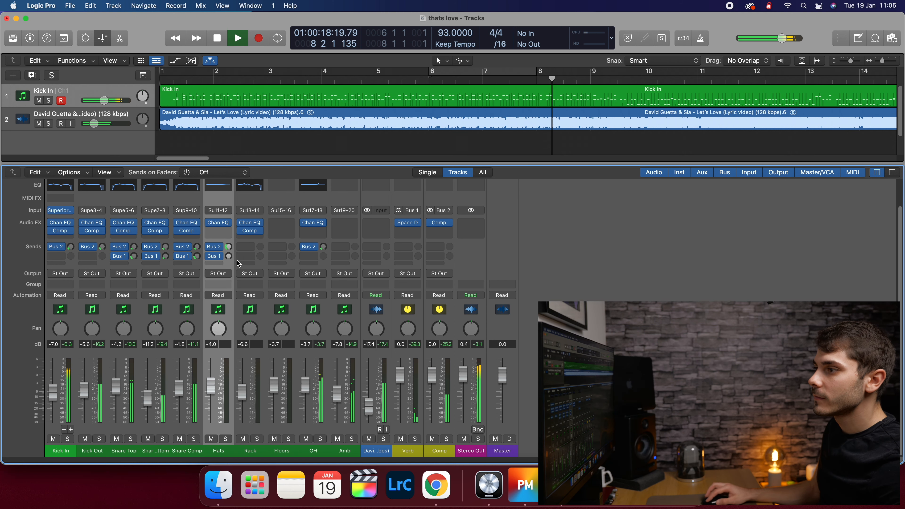
left_click_drag(229, 257, 230, 248)
left_click(628, 80)
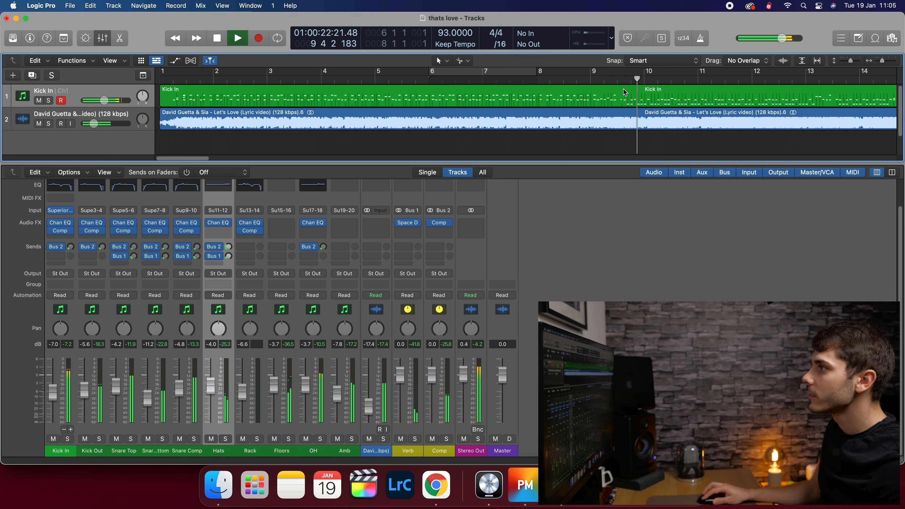
left_click(226, 438)
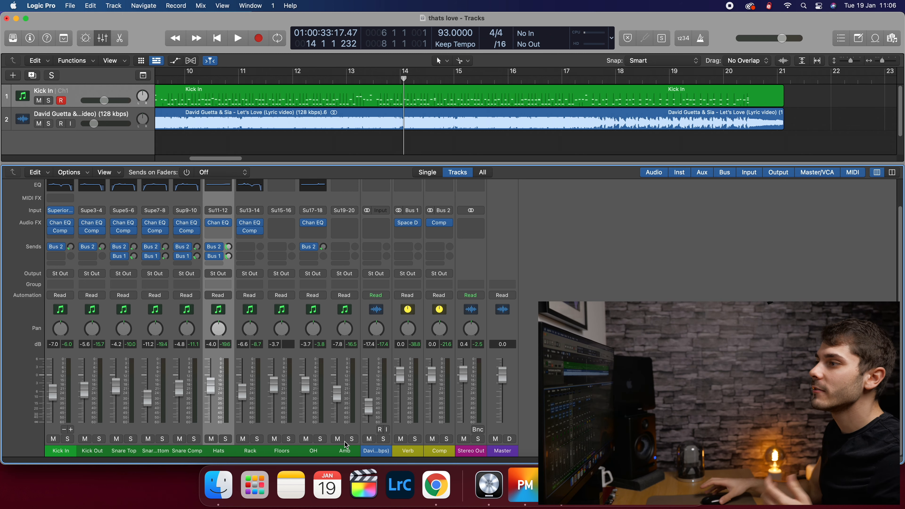
- Set a cycle loop on bar 13 and start looped playback
left_click_drag(226, 156, 216, 162)
left_click(520, 80)
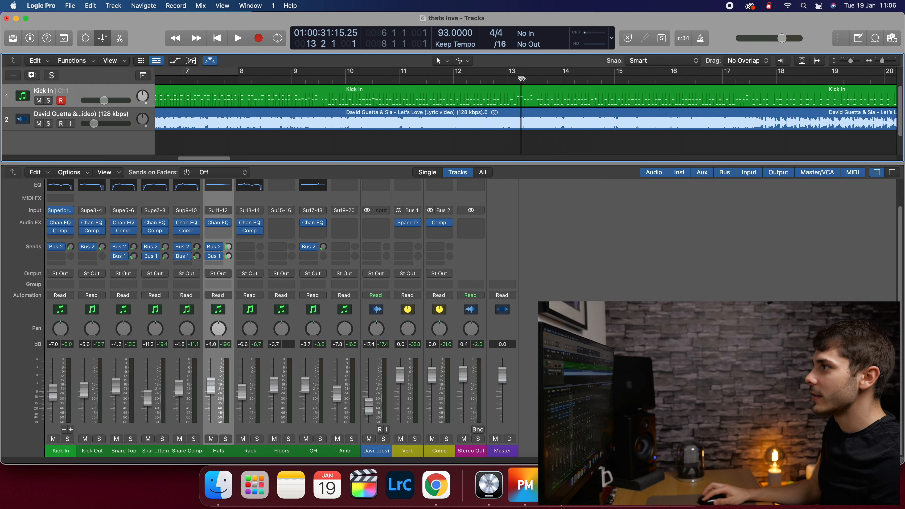
left_click_drag(512, 74, 560, 75)
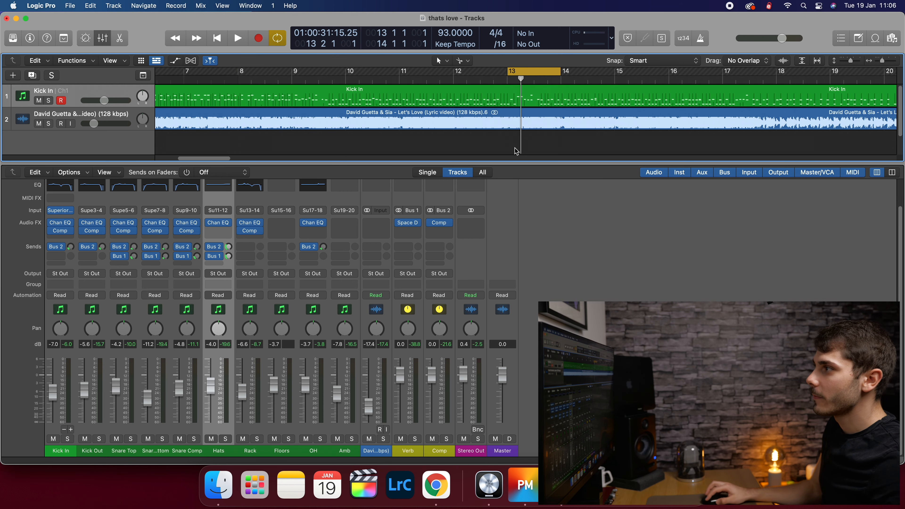
key("space")
- Solo the Rack track and send it to the Verb bus at a low level
left_click(257, 439)
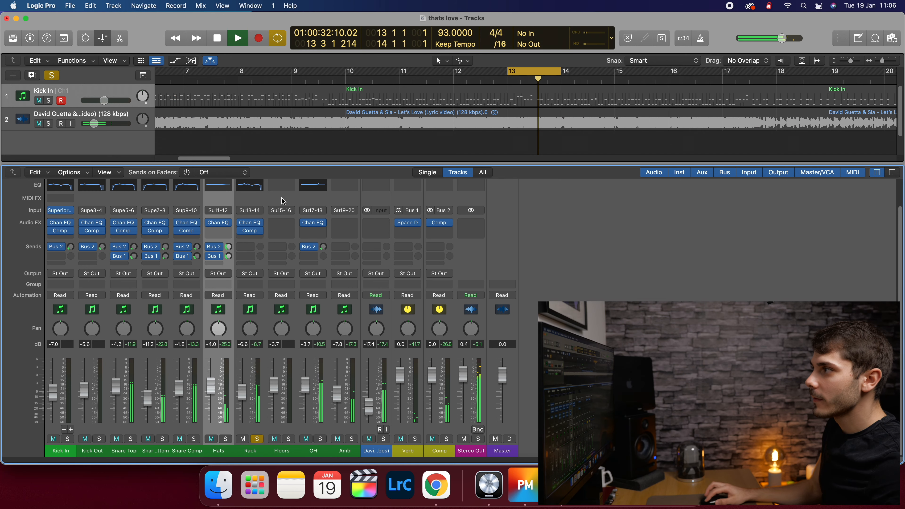
left_click(252, 247)
mouse_move(281, 261)
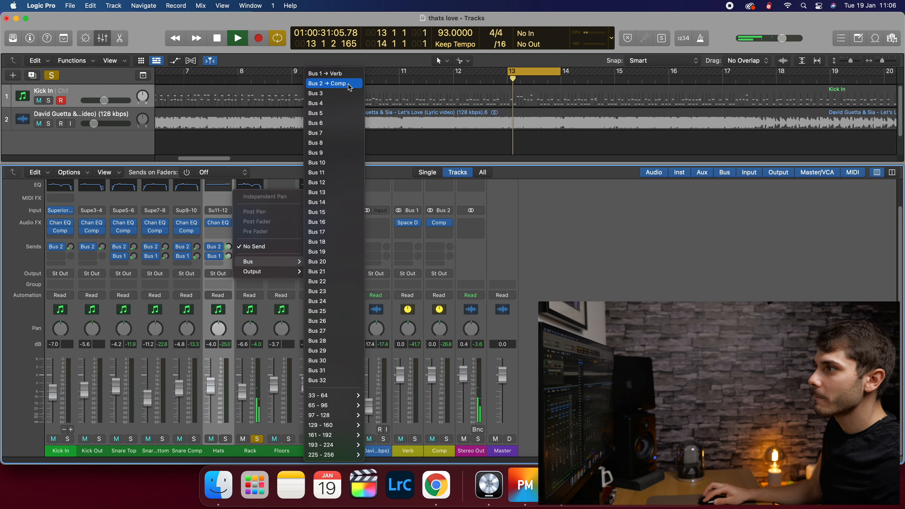
left_click(349, 75)
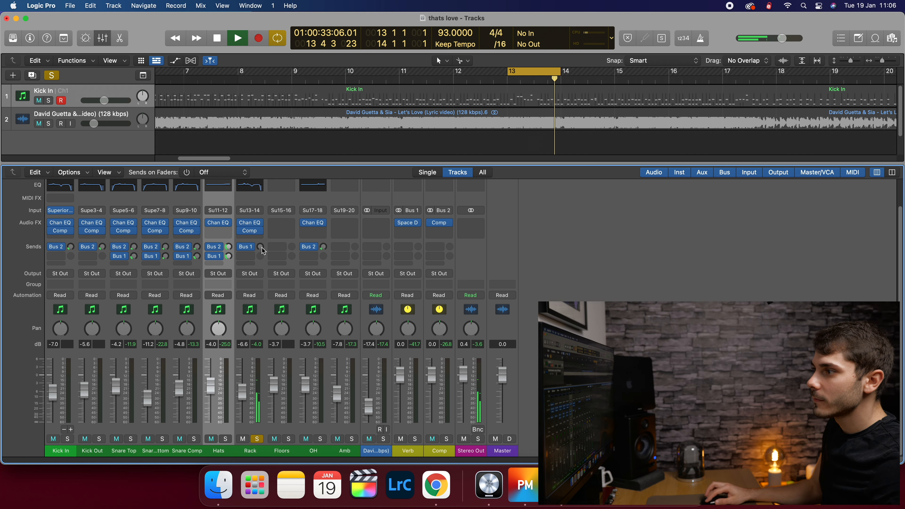
left_click_drag(258, 239, 258, 230)
key("space")
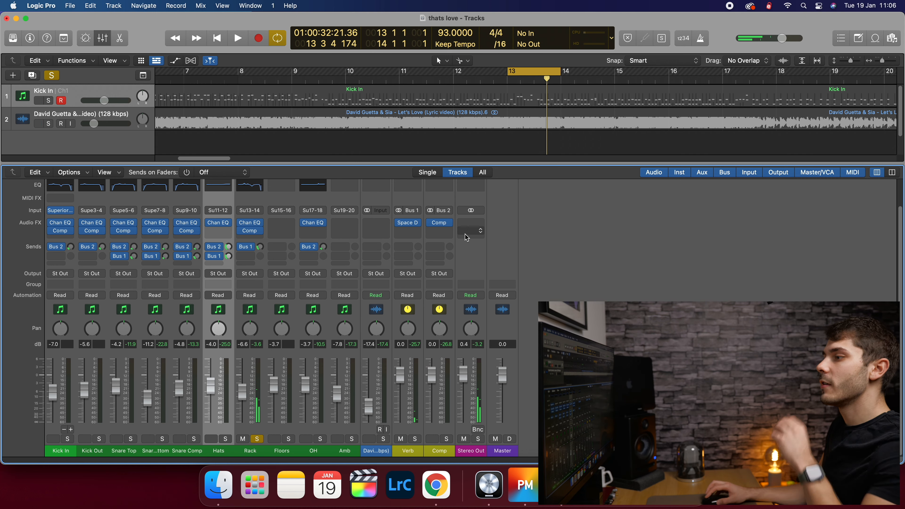
mouse_move(412, 223)
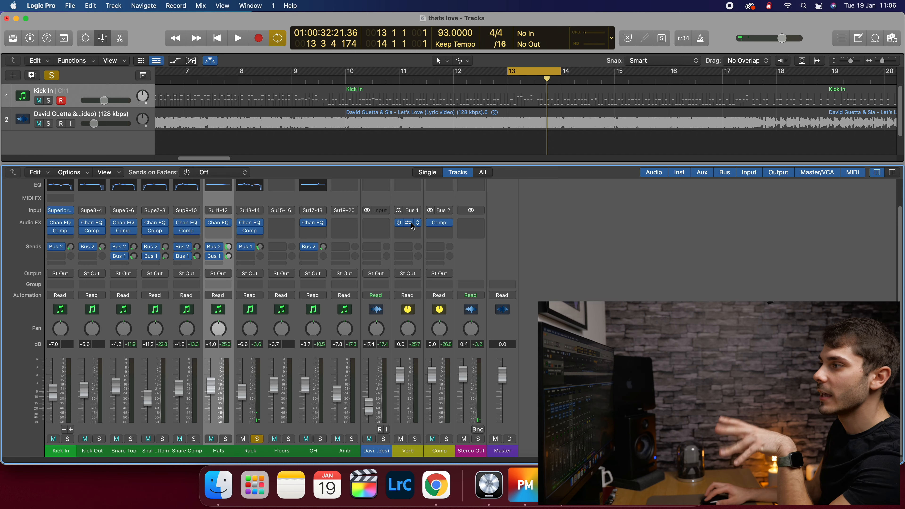
- Review the Verb bus Space Designer presets, keep 1.4s Small Concert Hall, and close the plugin
left_click(411, 223)
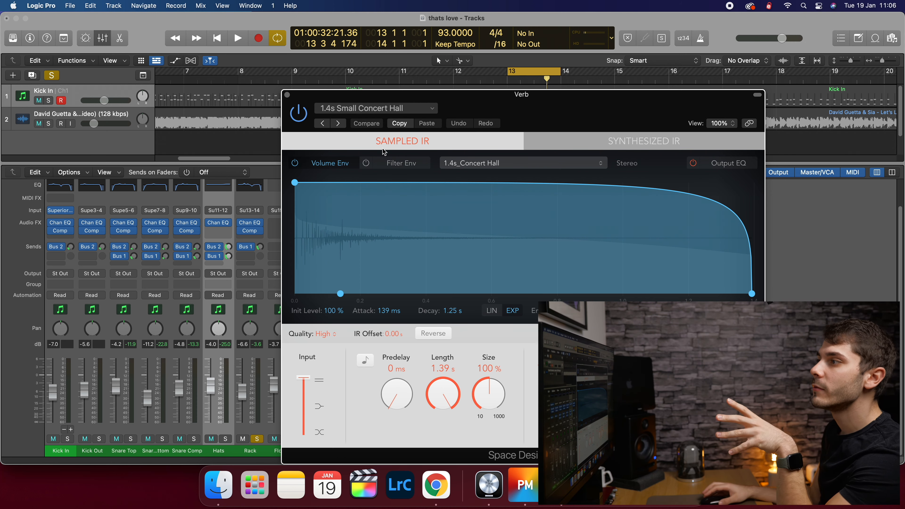
left_click(356, 108)
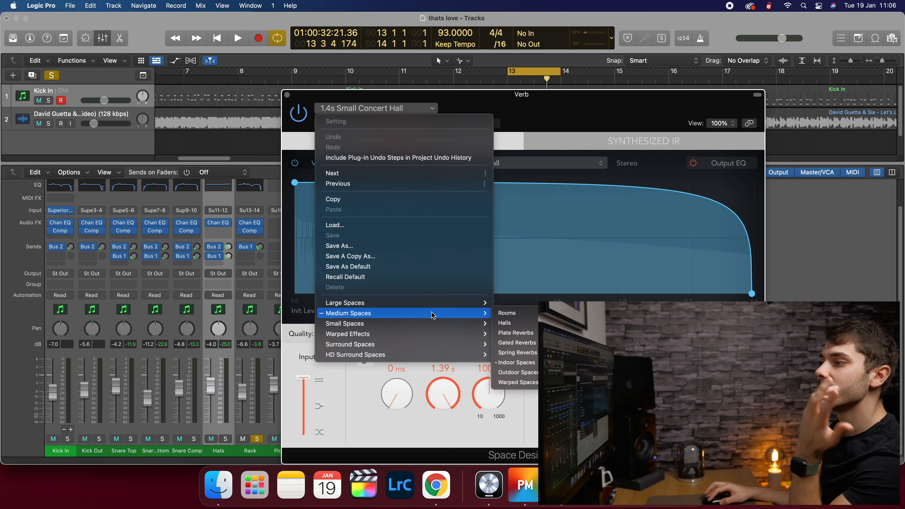
mouse_move(434, 324)
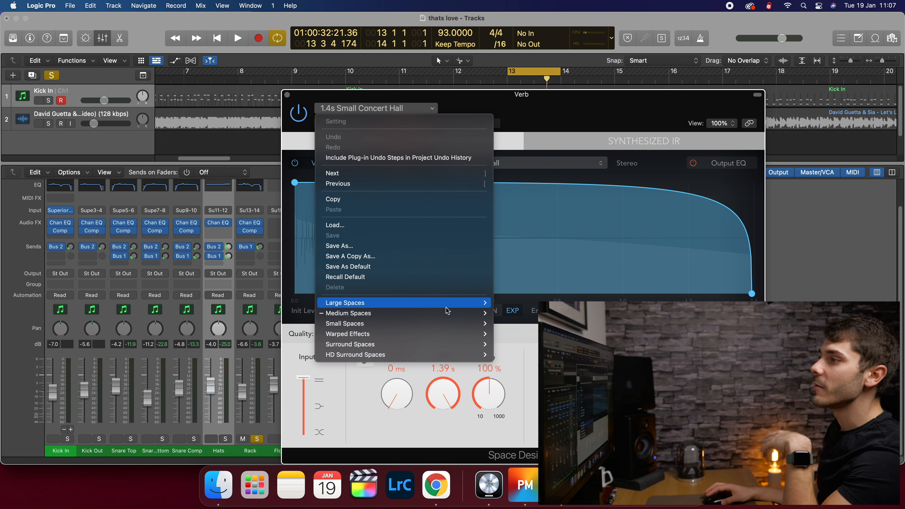
left_click(502, 105)
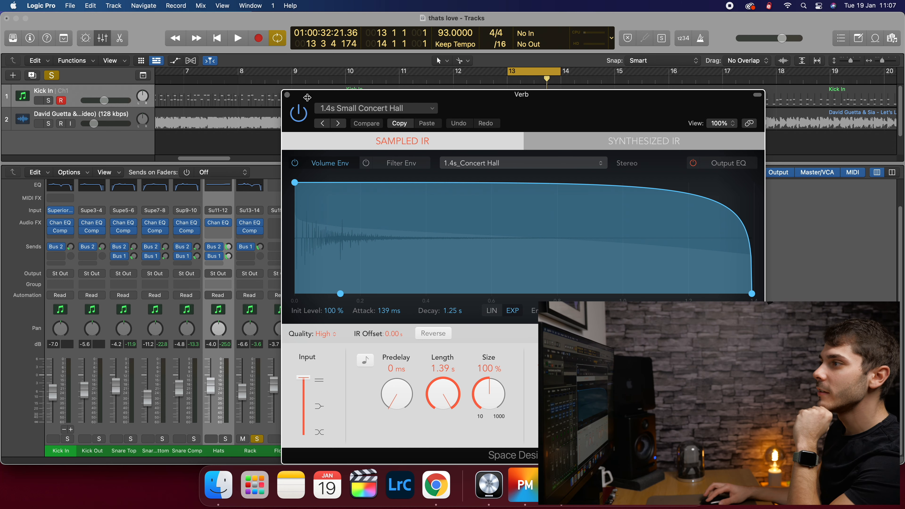
left_click(287, 95)
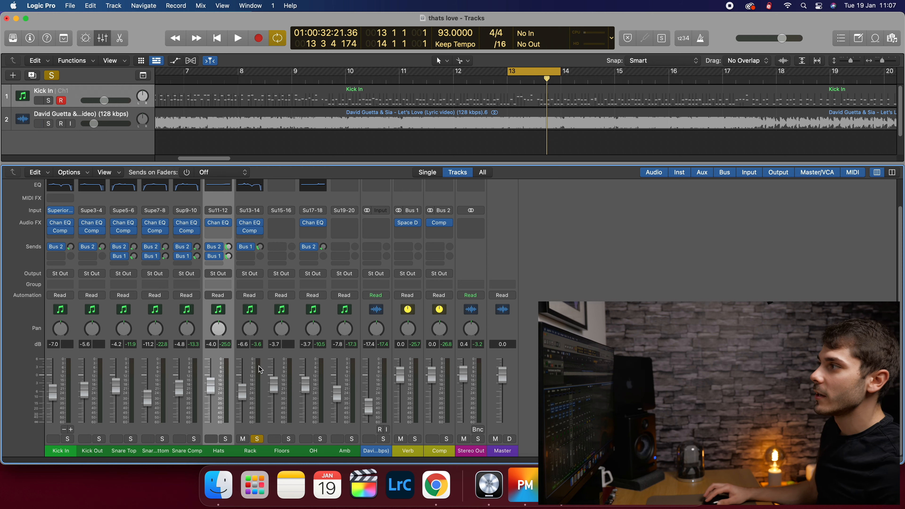
- Turn Rack's Bus 1 reverb send down in two moves during looped playback
key("space")
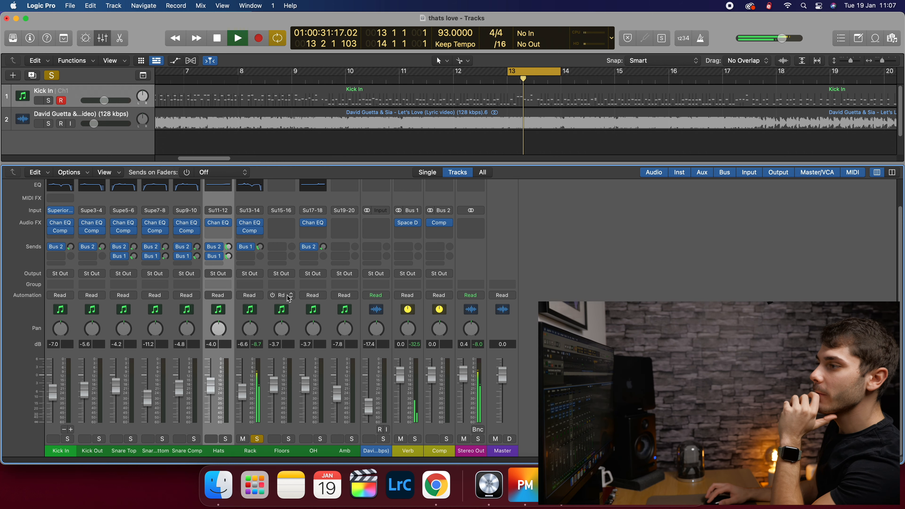
left_click(238, 430)
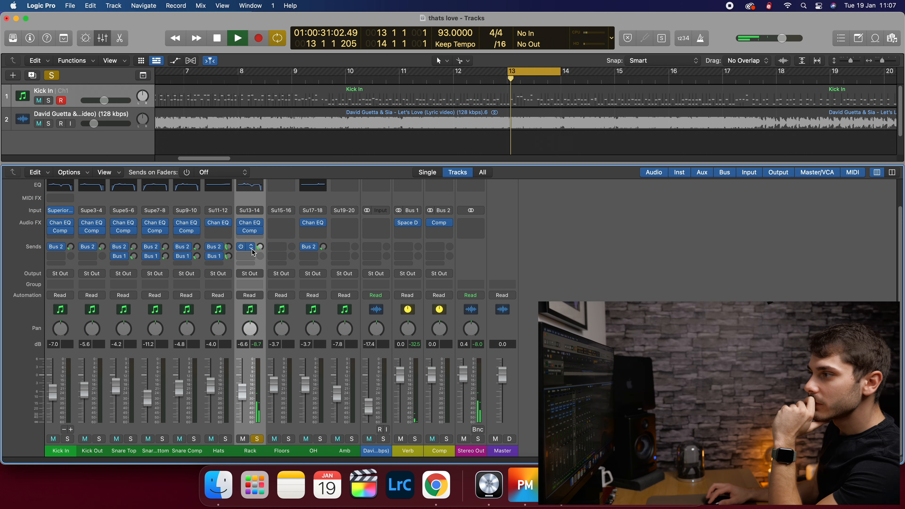
left_click_drag(259, 249, 259, 257)
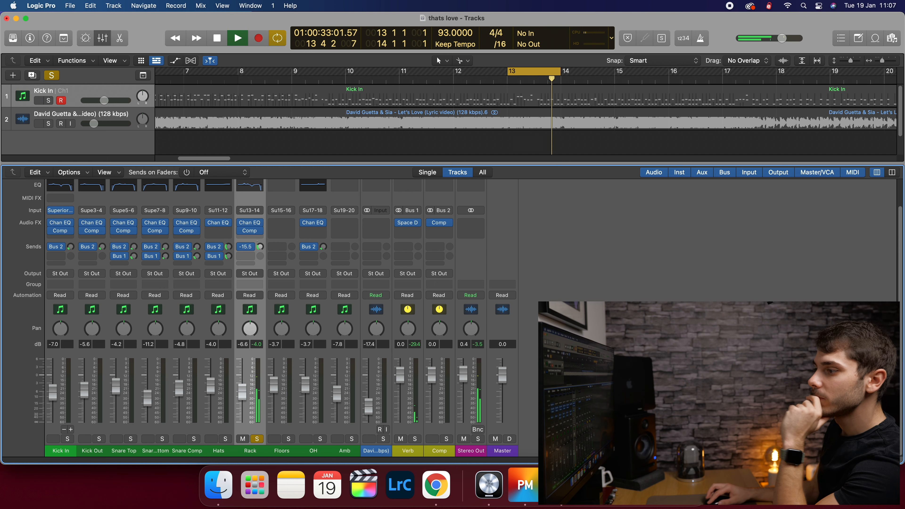
left_click_drag(260, 246, 259, 249)
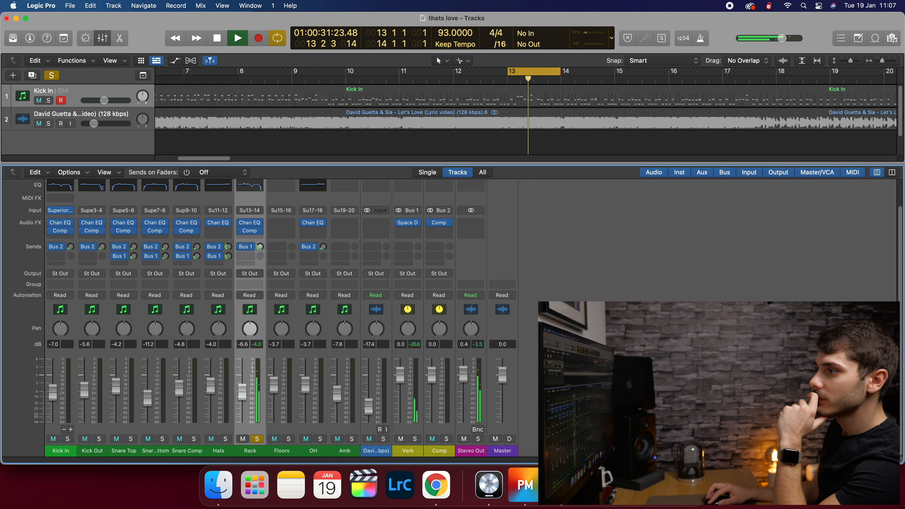
left_click(344, 228)
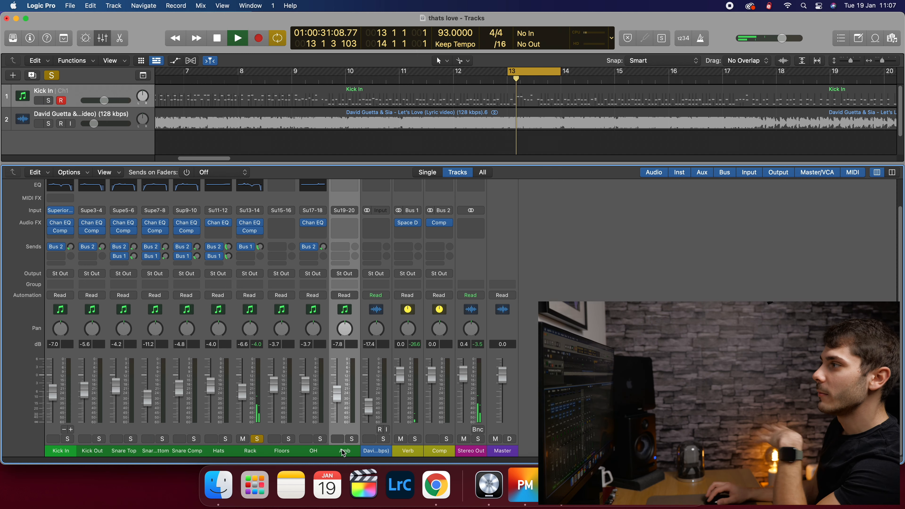
- Add Marker 2 at bar 13, switch off the cycle, and return the playhead to bar 1
double_click(543, 80)
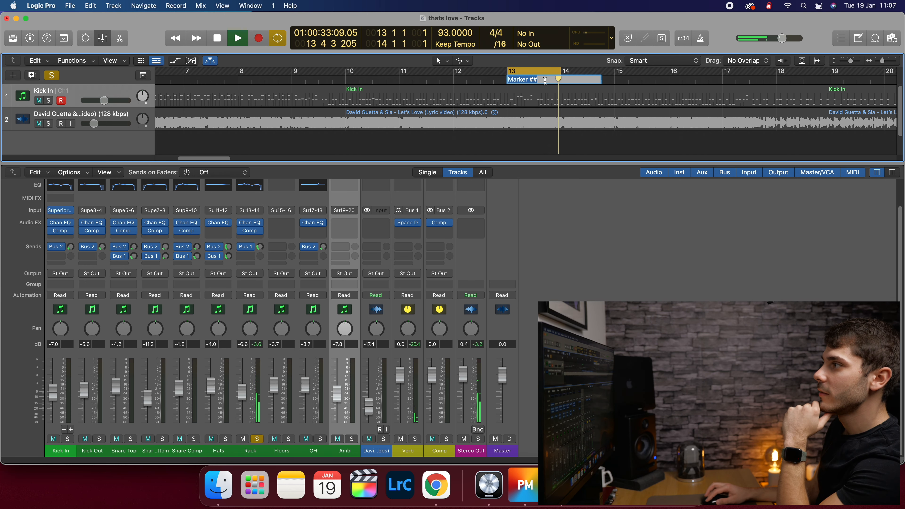
key("Return")
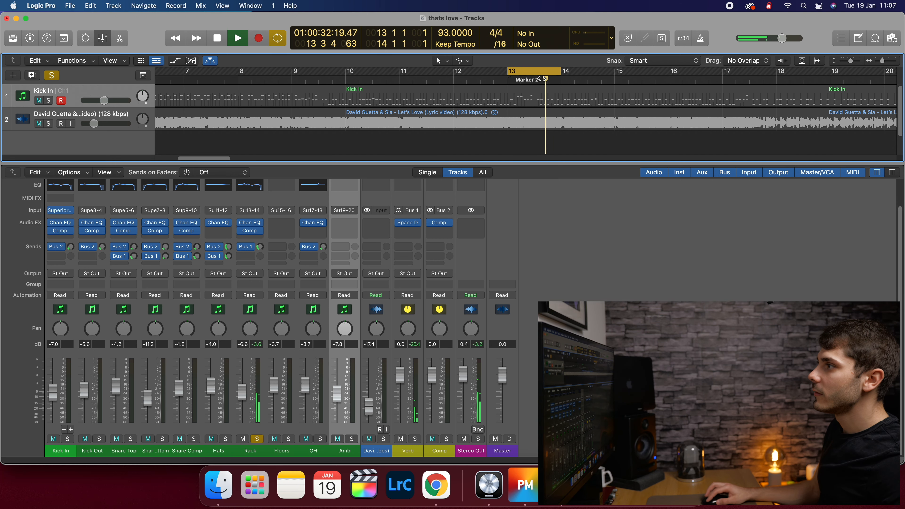
left_click(533, 74)
key("space")
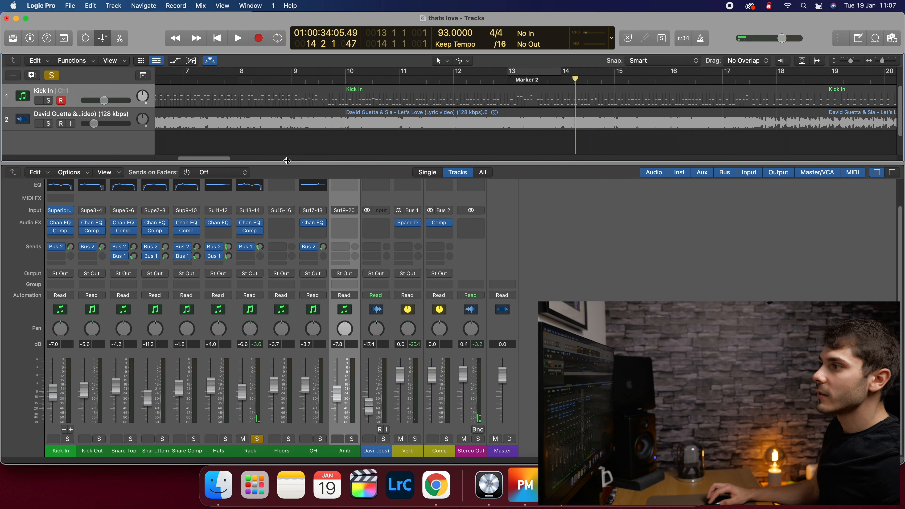
left_click_drag(195, 158, 155, 157)
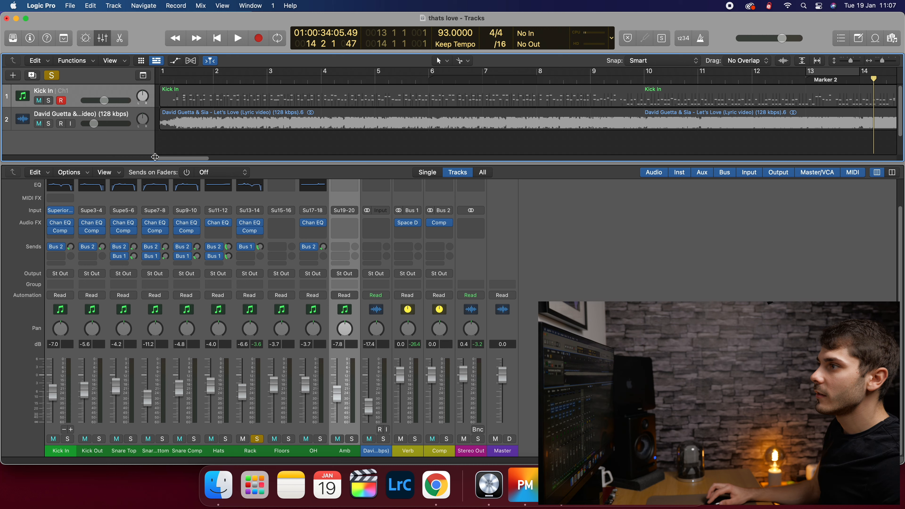
left_click(175, 76)
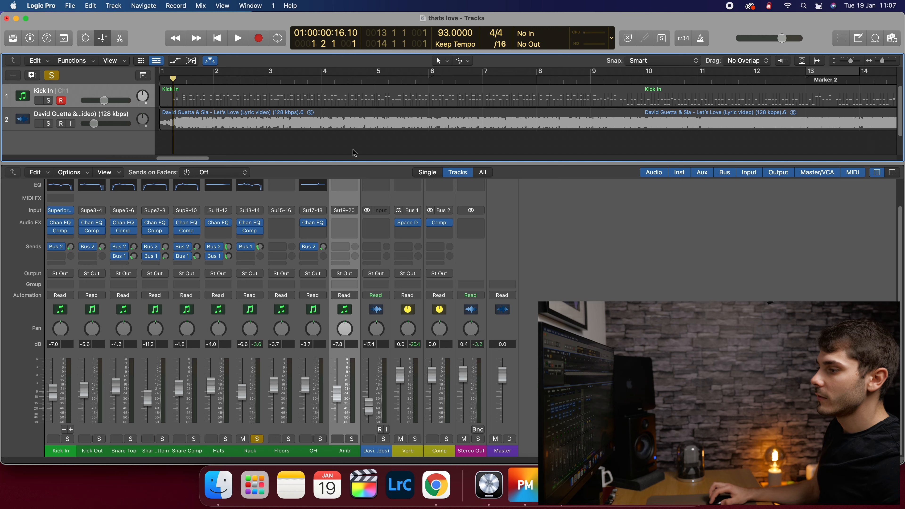
- Solo all drum channels from Kick In to Amb and play from bar 1
left_click_drag(348, 451, 69, 443)
left_click(68, 441)
key("space")
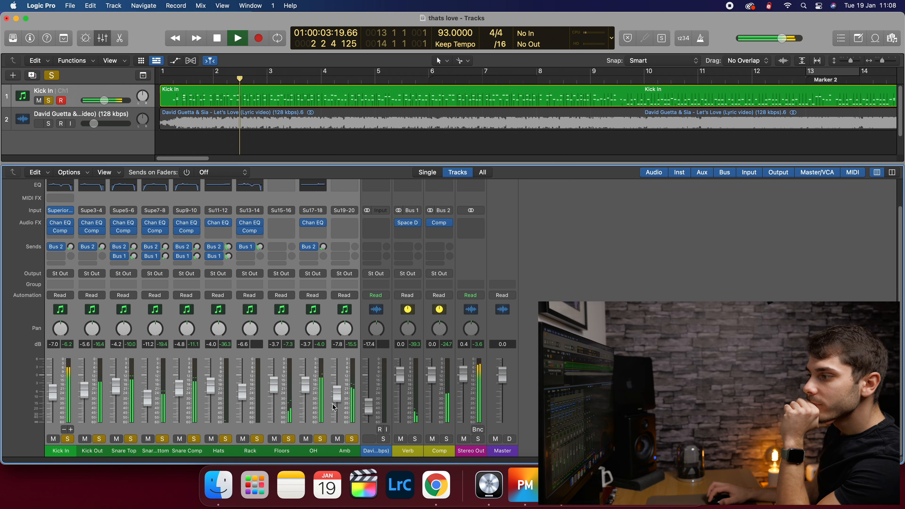
- Lower the OH fader slightly, adjust its Comp send, and mute the reference song track
left_click(340, 457)
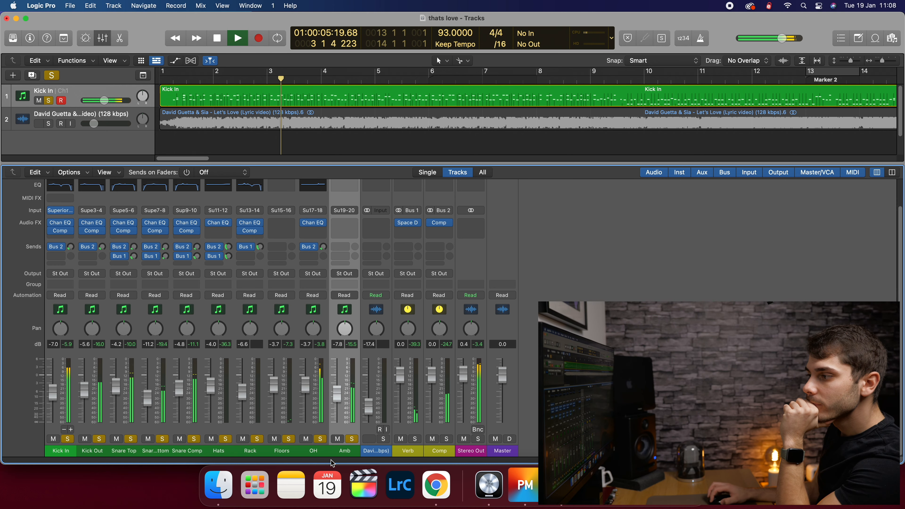
left_click(313, 408)
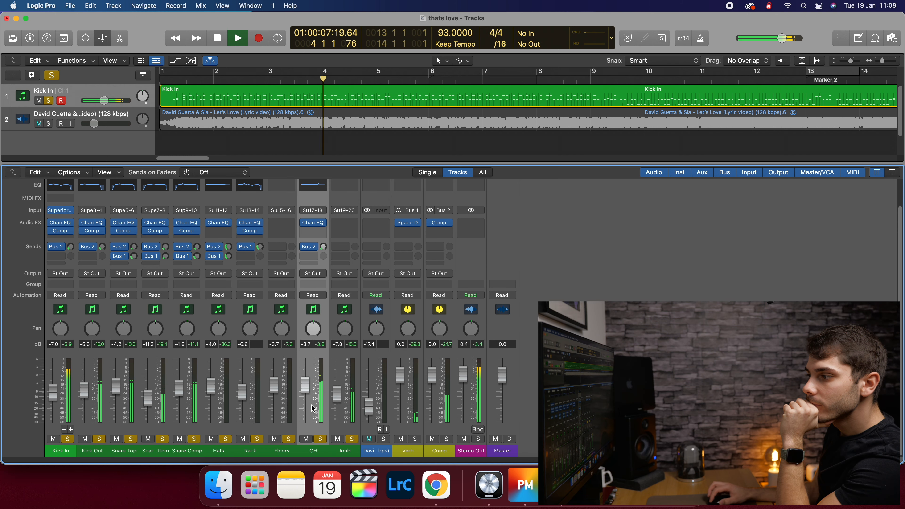
left_click_drag(305, 390, 305, 391)
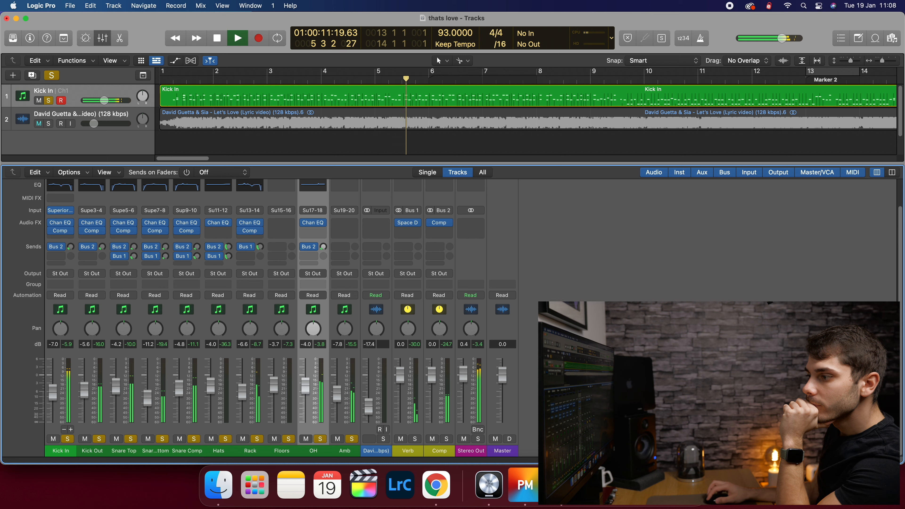
left_click_drag(322, 248, 322, 247)
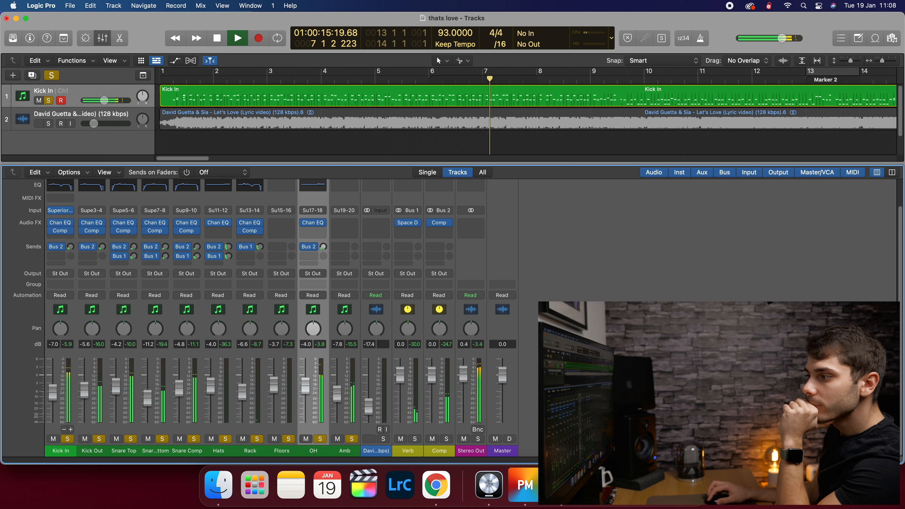
left_click(369, 439)
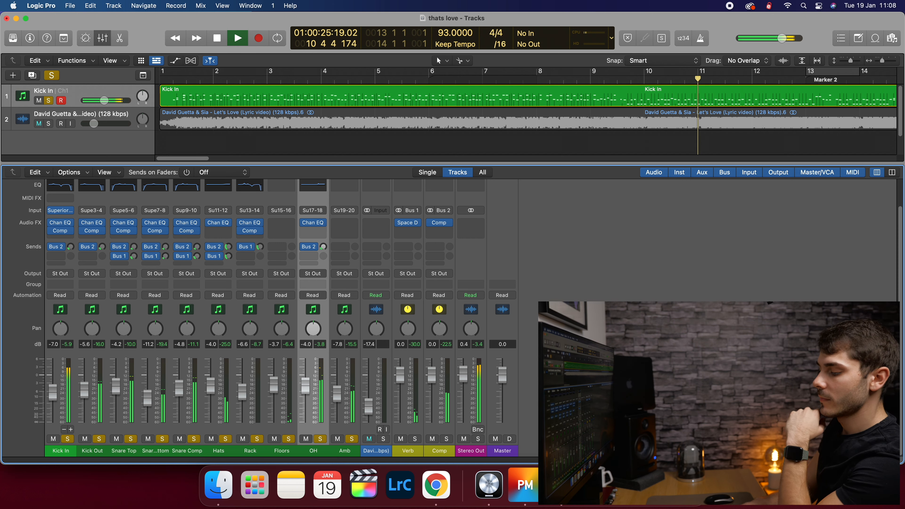
key("space")
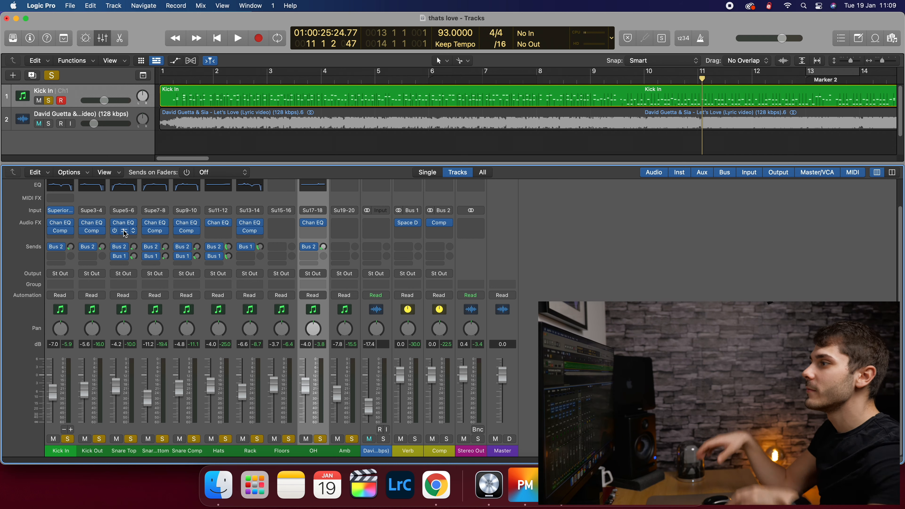
- Play from the song start with the drum solos cleared and the reference track unmuted
left_click(180, 80)
left_click(176, 81)
key("space")
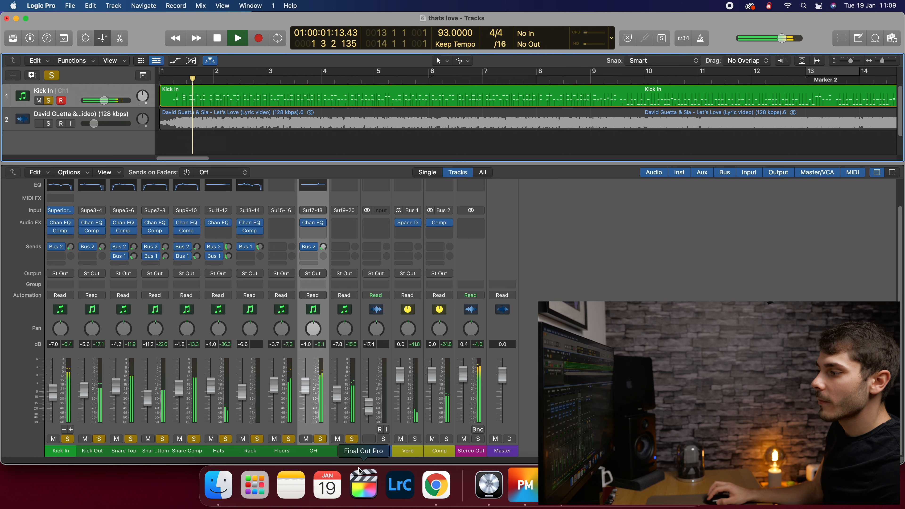
left_click(369, 438)
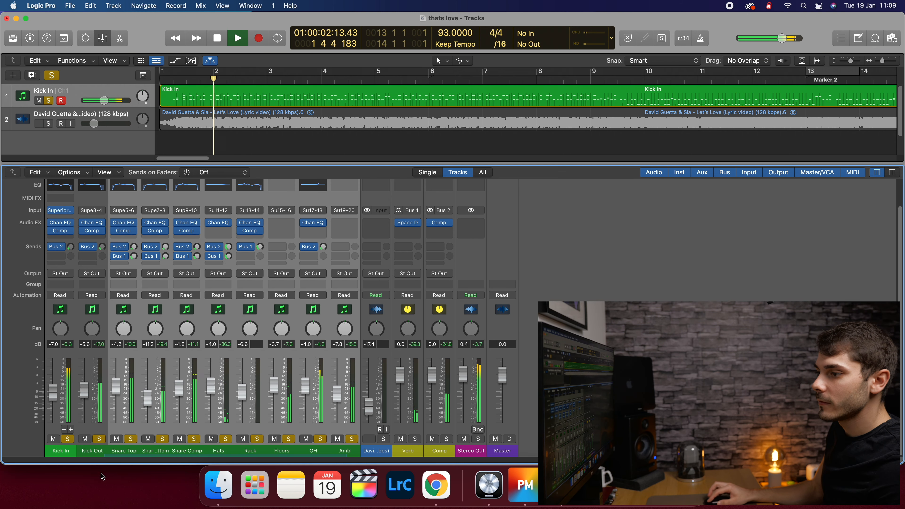
left_click(68, 439)
left_click(369, 438)
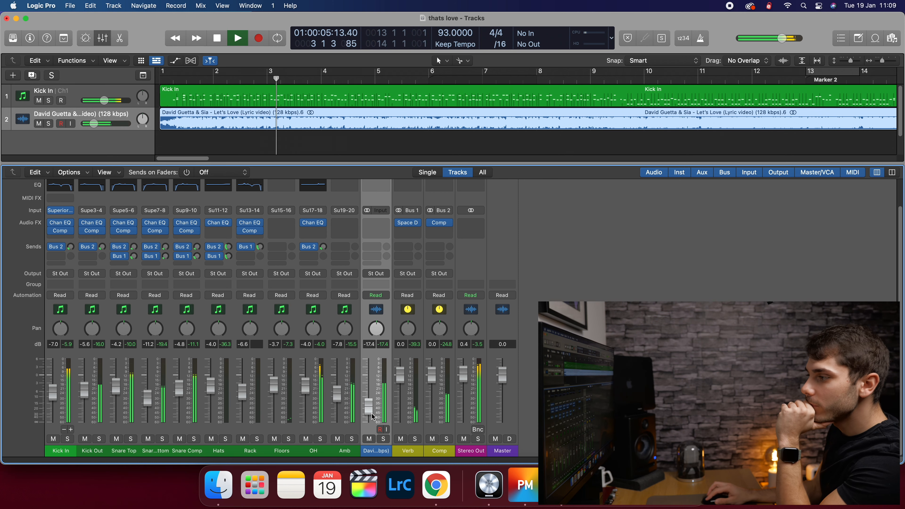
left_click_drag(369, 427, 76, 410)
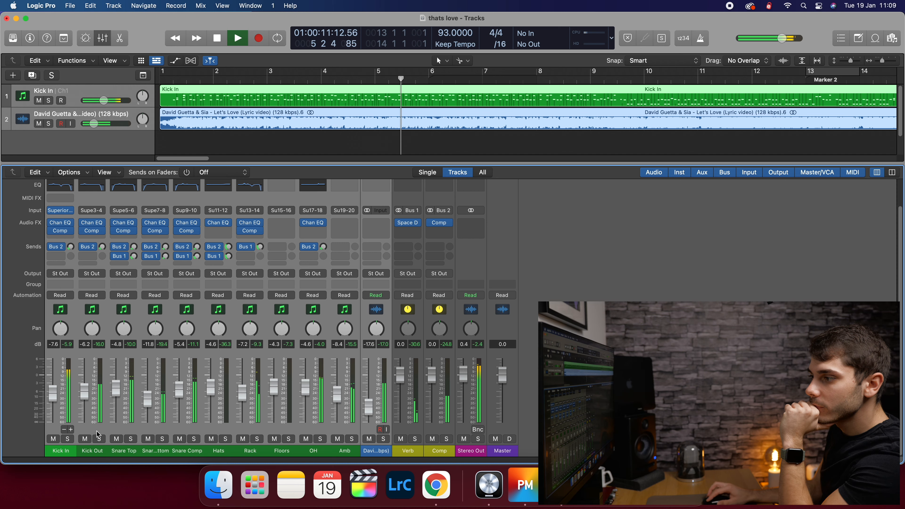
left_click(570, 403)
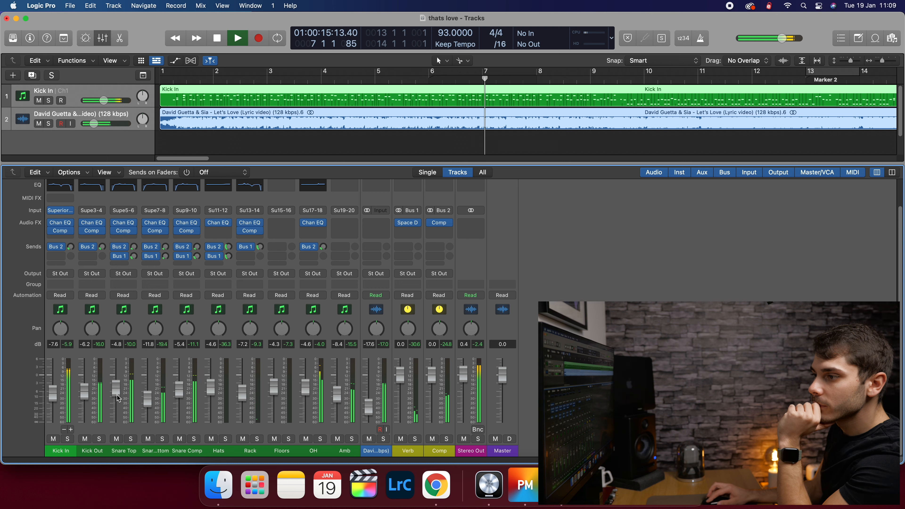
- Set the Snare Bottom fader to -14.0 dB and Kick In to -7.0 dB
left_click_drag(147, 399, 179, 391)
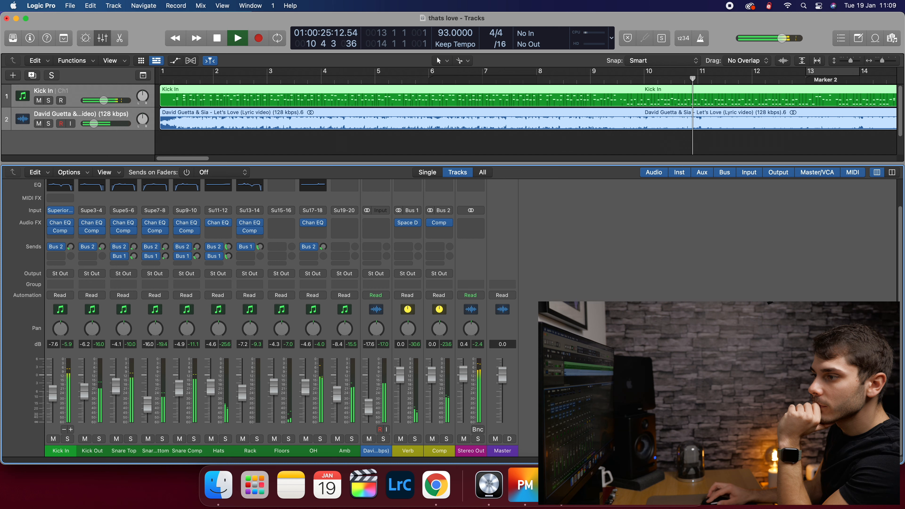
left_click_drag(147, 403, 147, 403)
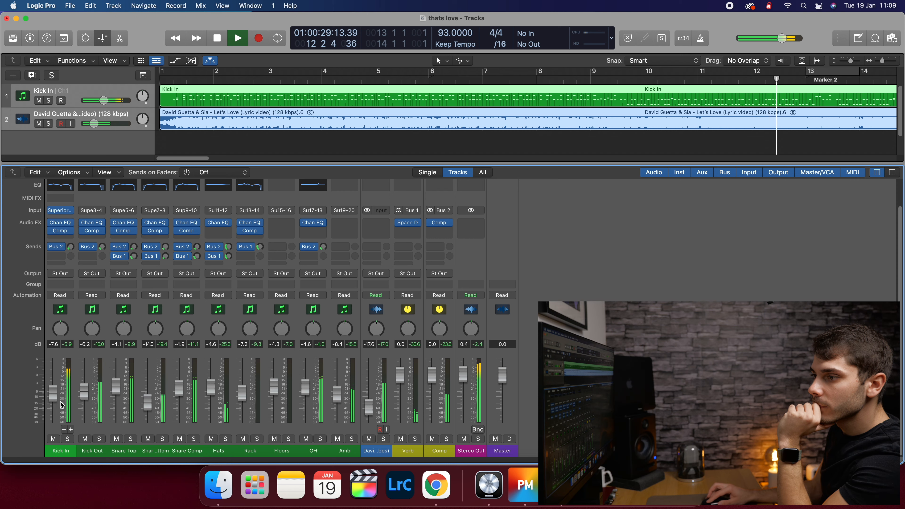
left_click_drag(56, 394, 55, 393)
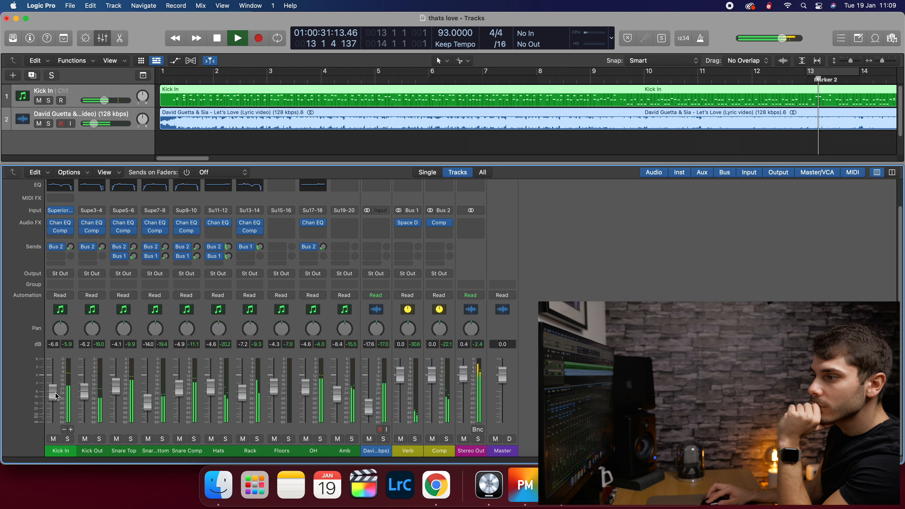